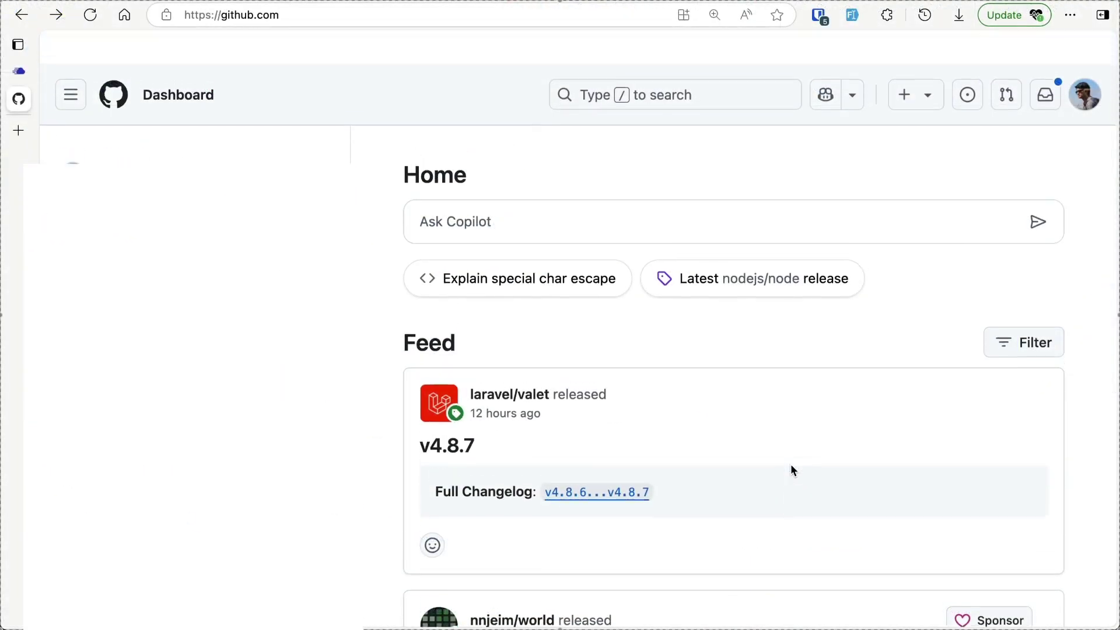
scroll(795, 470, "down", 20)
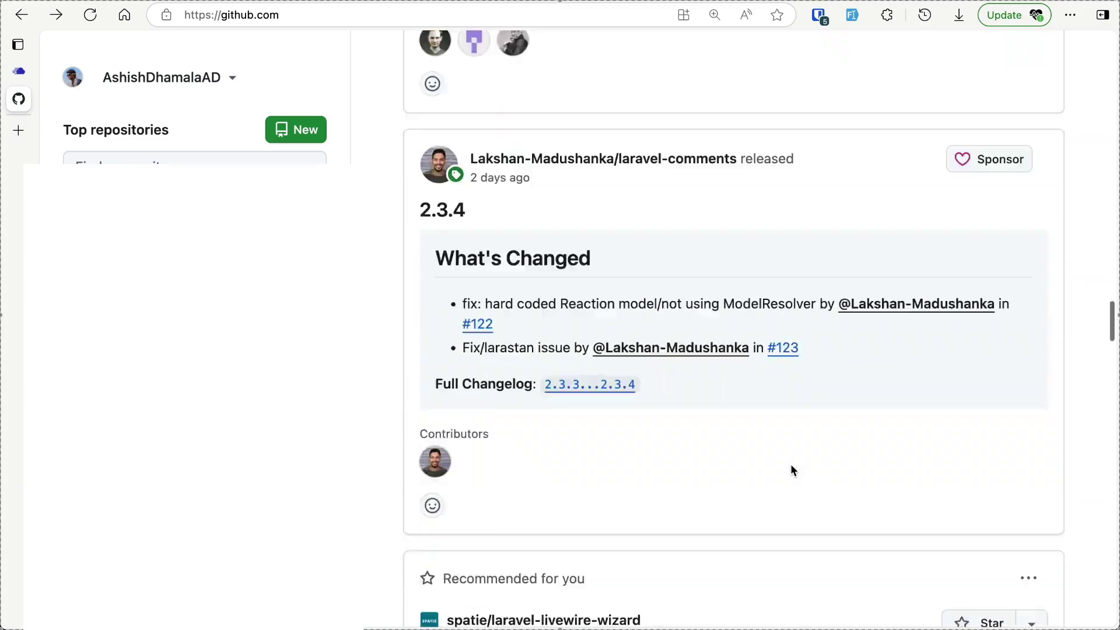
scroll(793, 470, "down", 8)
scroll(793, 471, "up", 20)
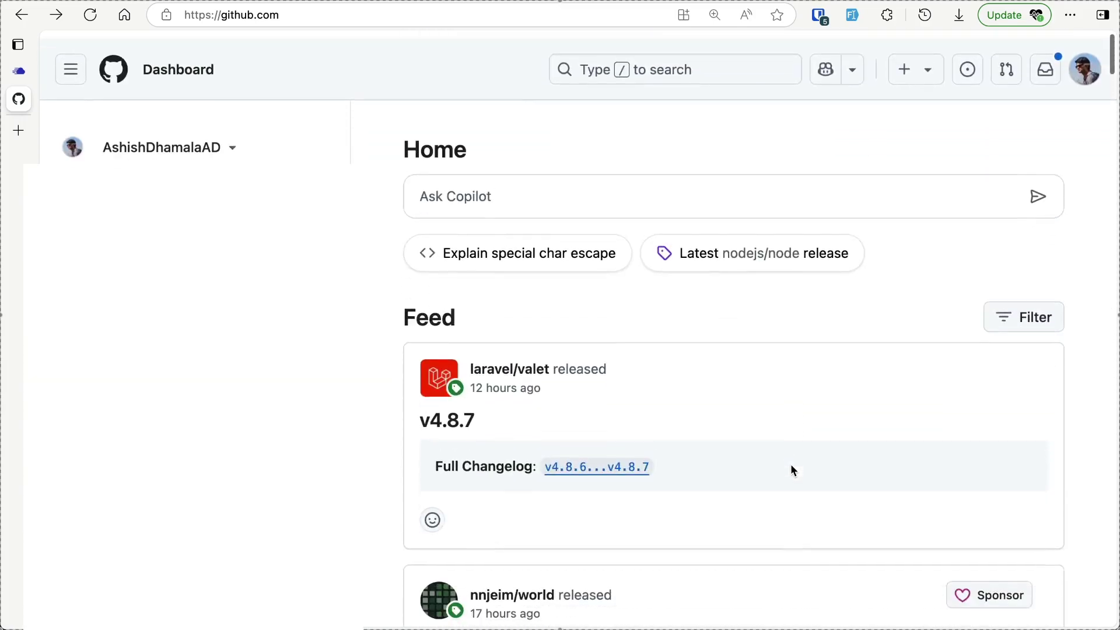
scroll(379, 250, "down", 7)
scroll(380, 249, "up", 9)
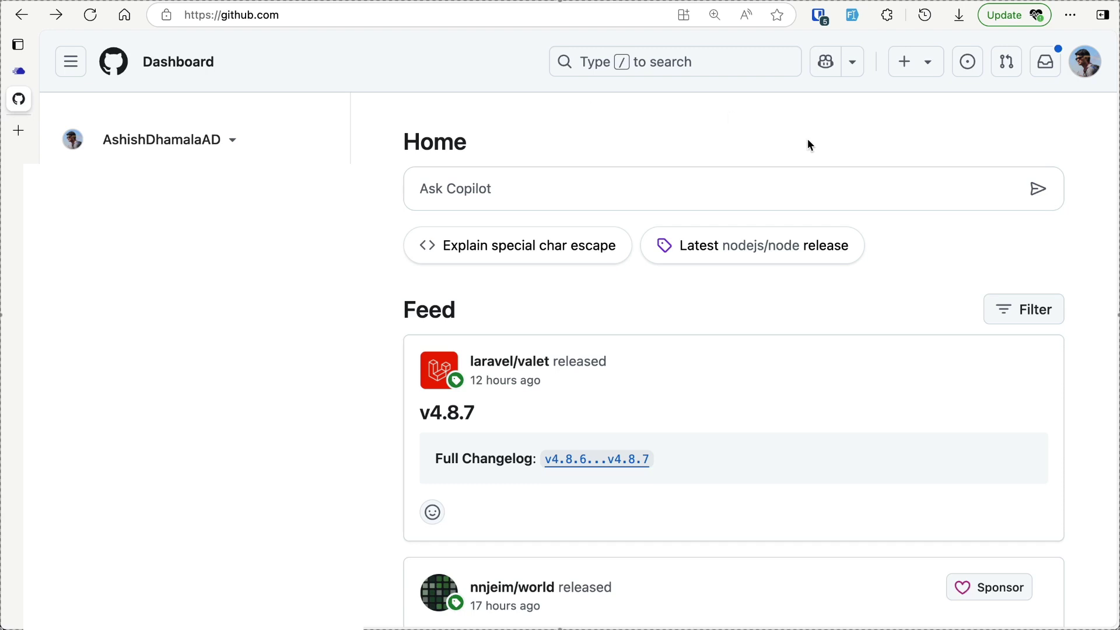
- Create a new public GitHub repository named todoapp with no README, .gitignore or license
left_click(911, 63)
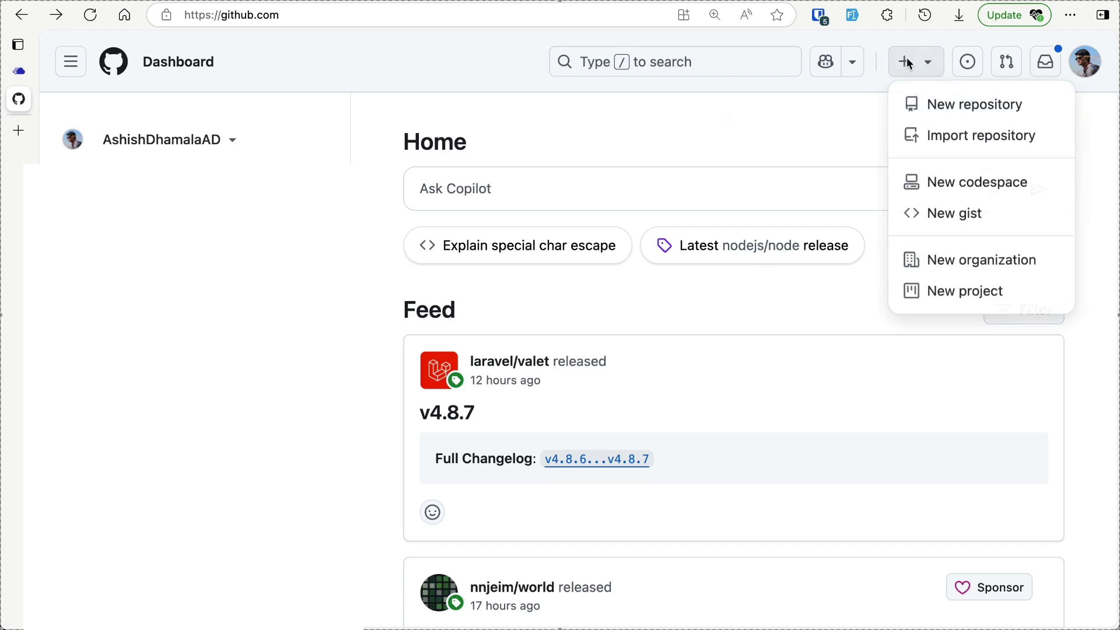
left_click(949, 108)
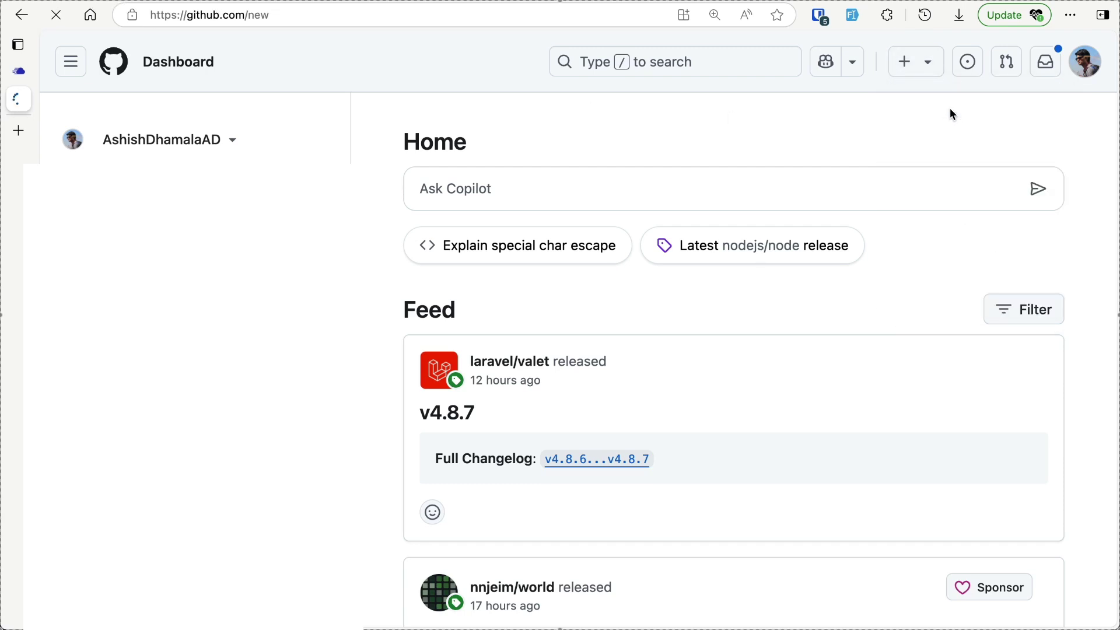
left_click(492, 429)
type("todoapp")
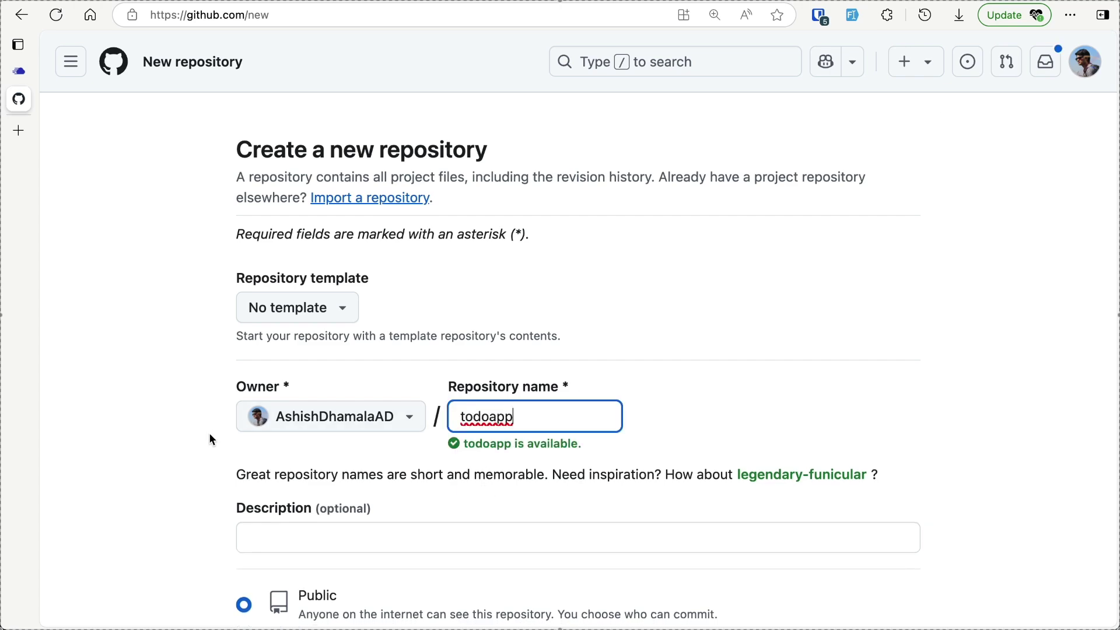
scroll(210, 441, "down", 10)
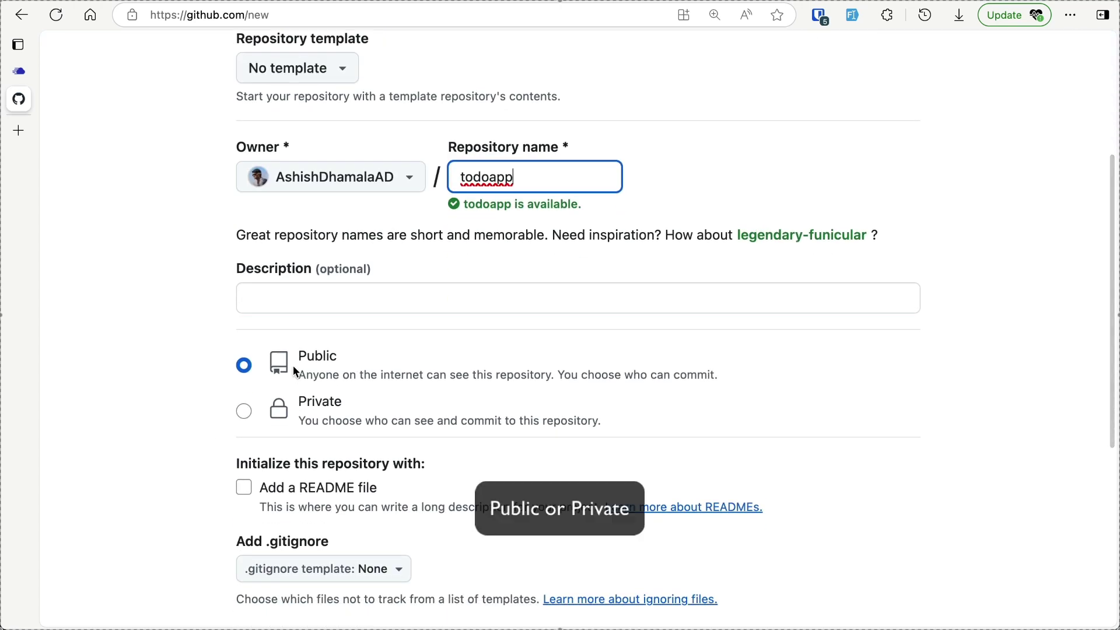
left_click(871, 457)
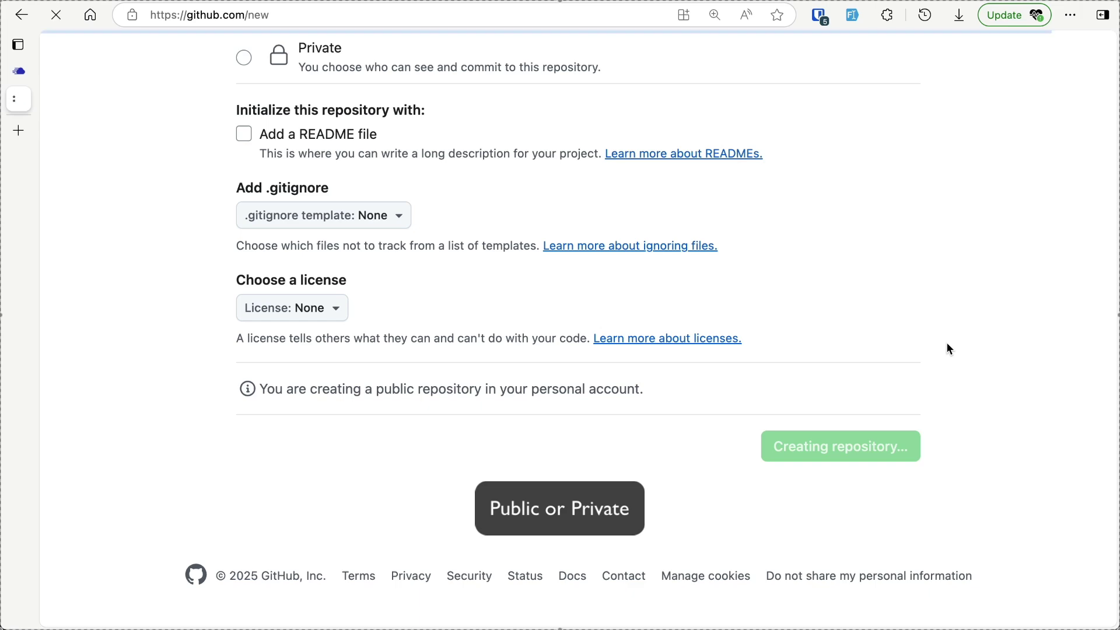
- Copy the git remote add origin command for todoapp and run it in the code editor's terminal in the todo project
scroll(722, 330, "down", 7)
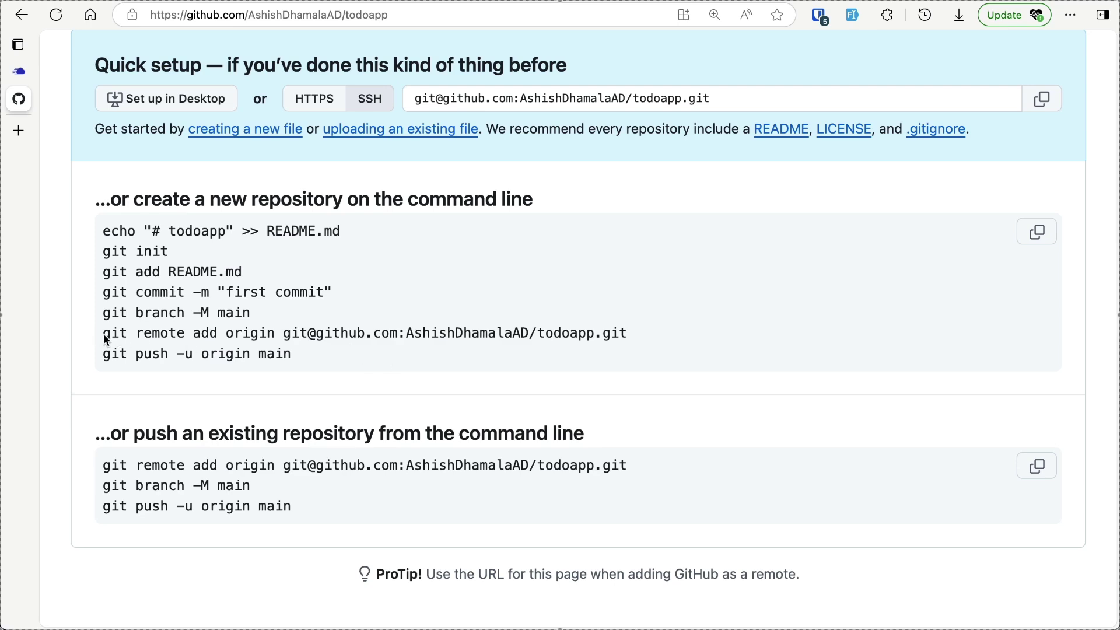
left_click_drag(106, 337, 703, 346)
key("super+c")
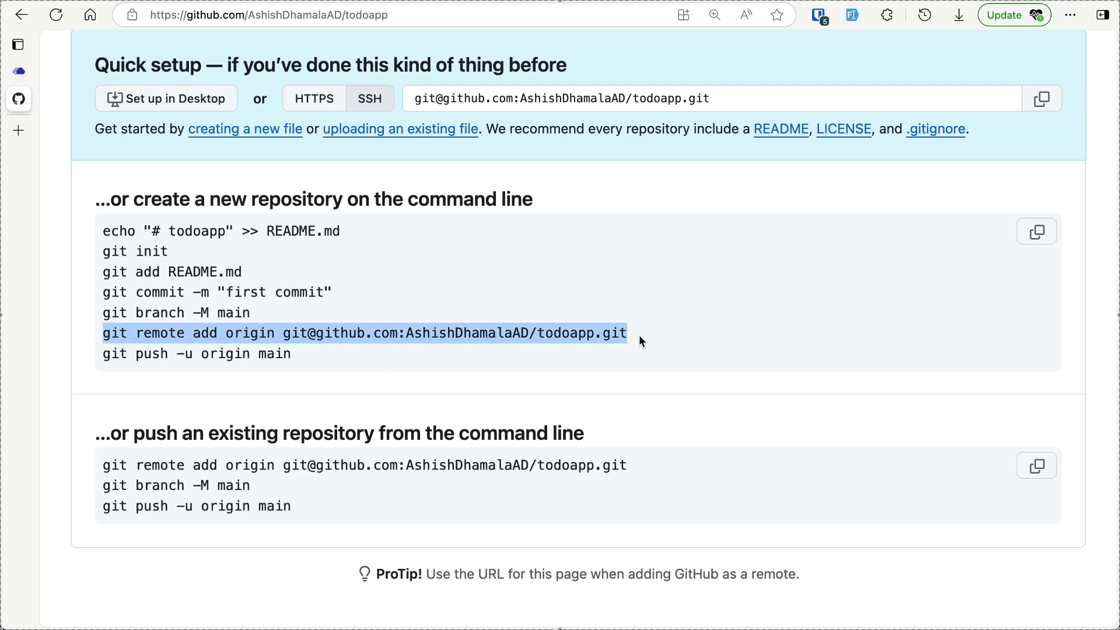
key("super+Tab")
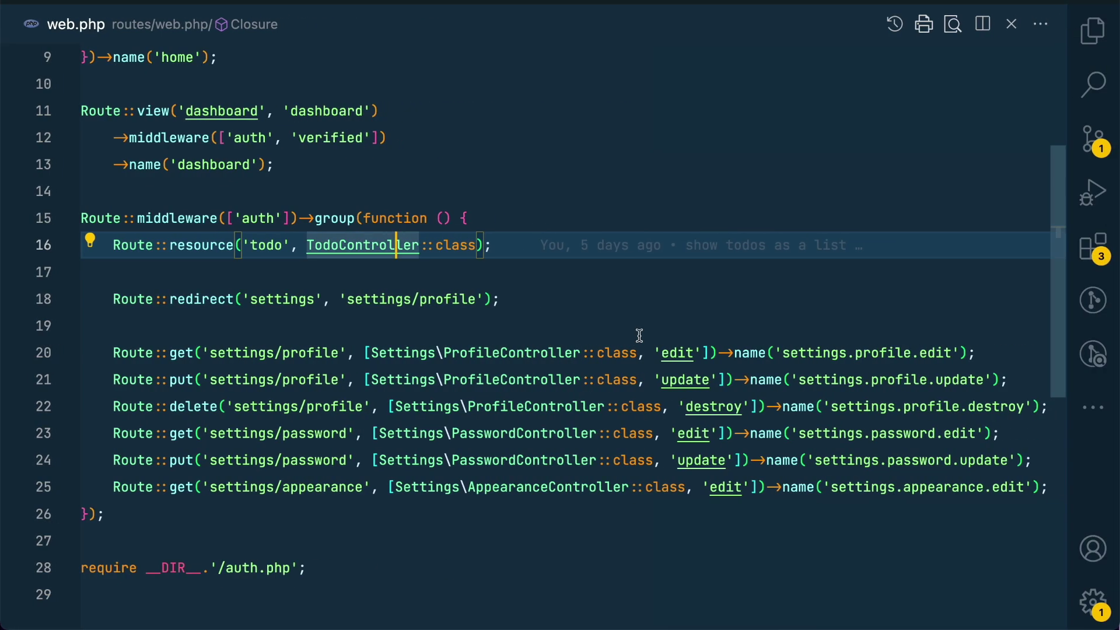
key("ctrl+grave")
type("git")
key("super+v")
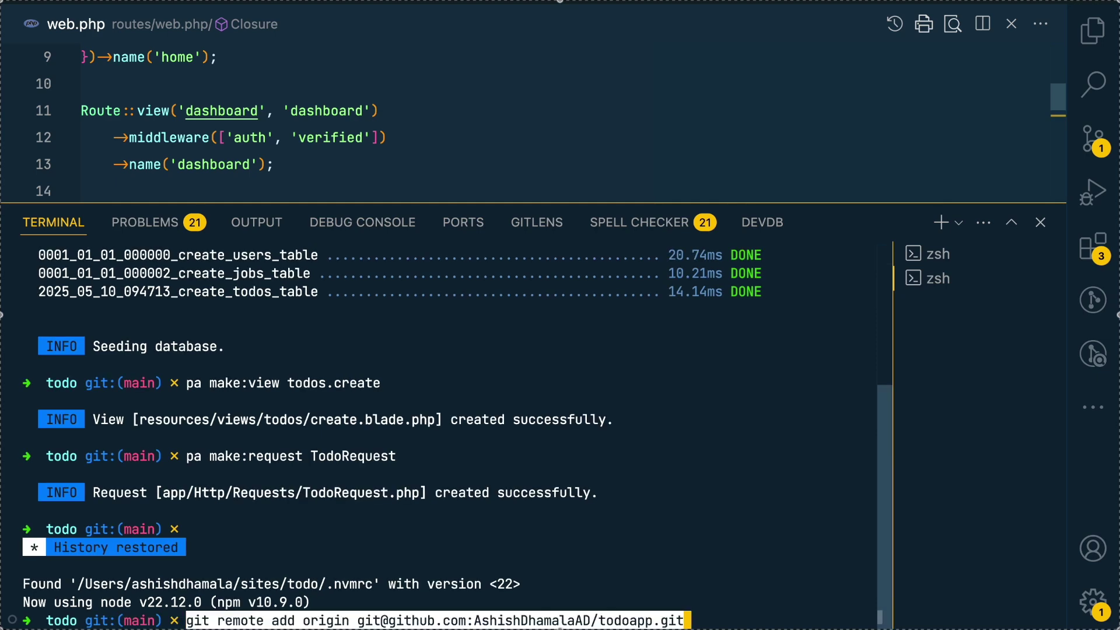
key("Return")
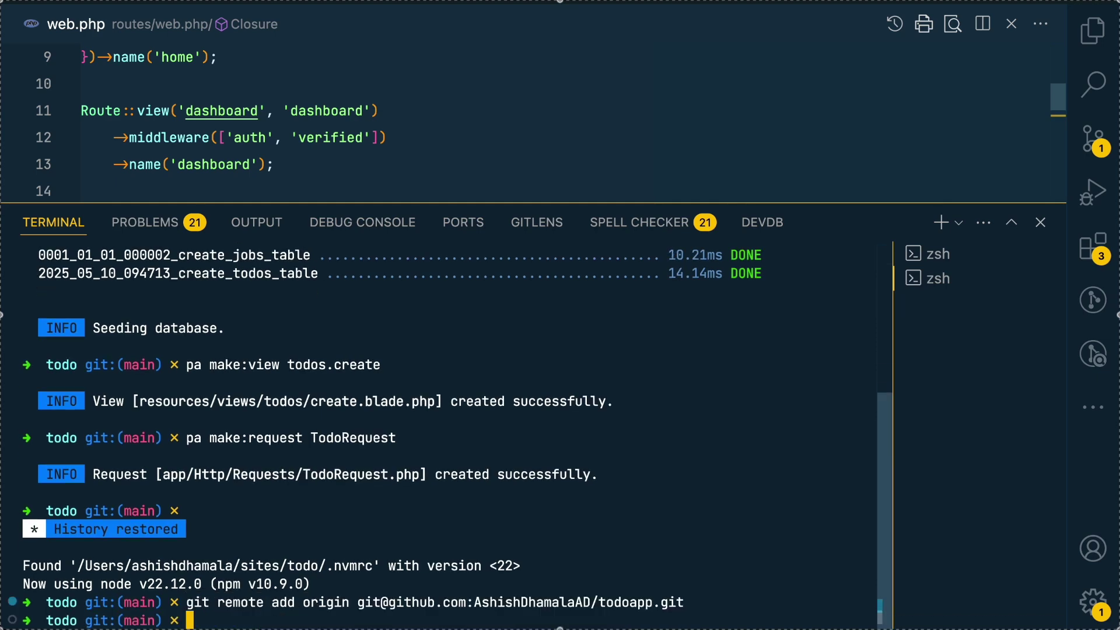
- Copy git push -u origin main from GitHub, run it in the project's terminal, and reload the repository page
key("super+Tab")
left_click_drag(104, 354, 313, 358)
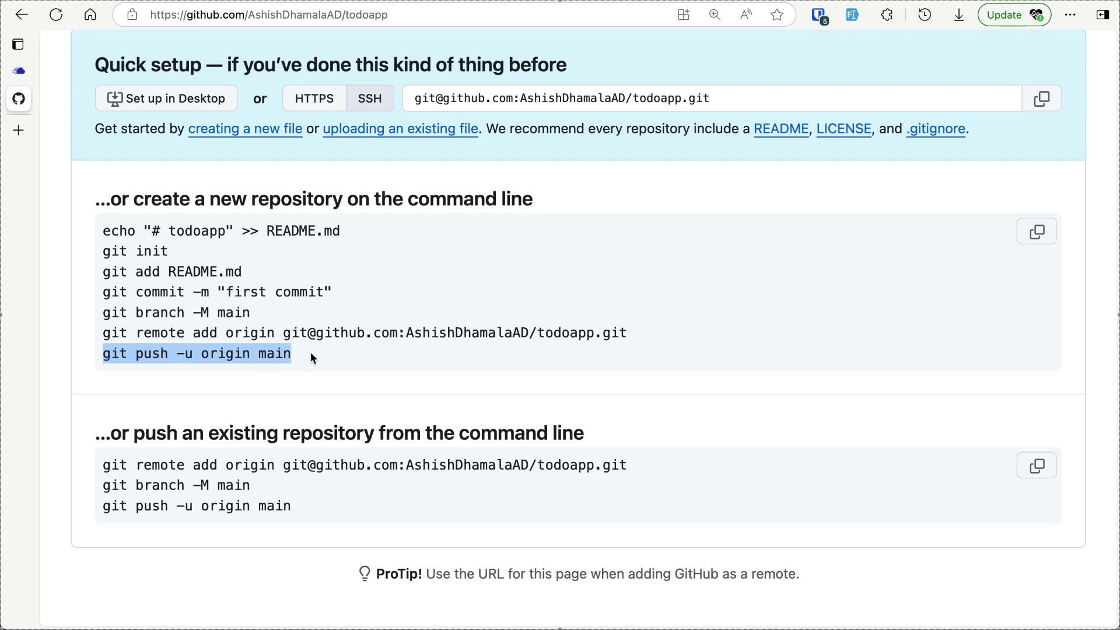
key("super+c")
key("super+Tab")
key("super+v")
key("Return")
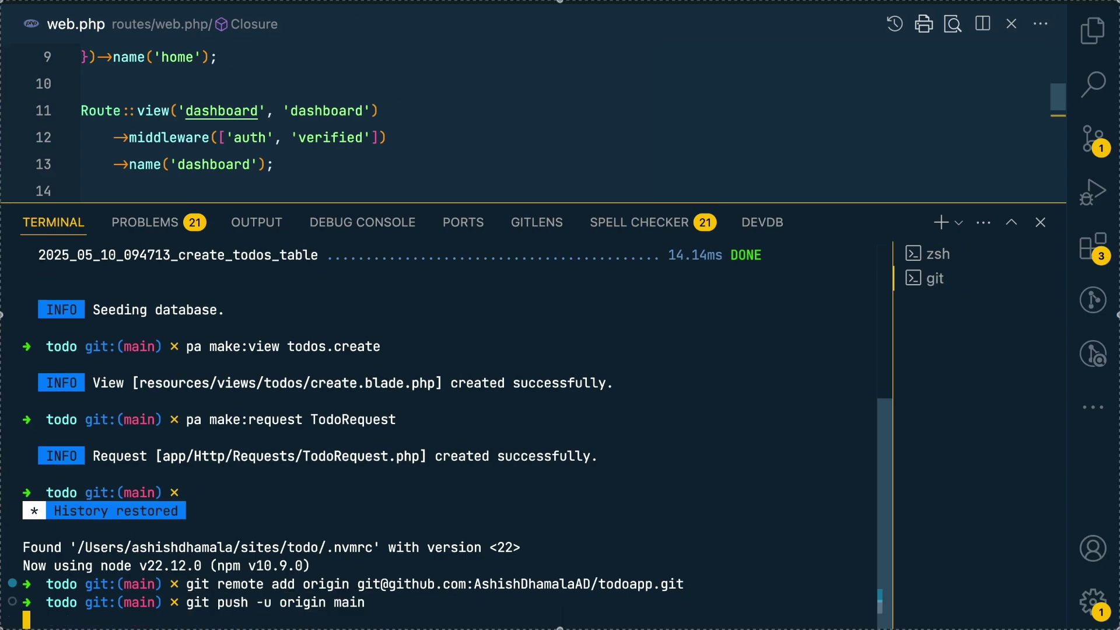
key("super+Tab")
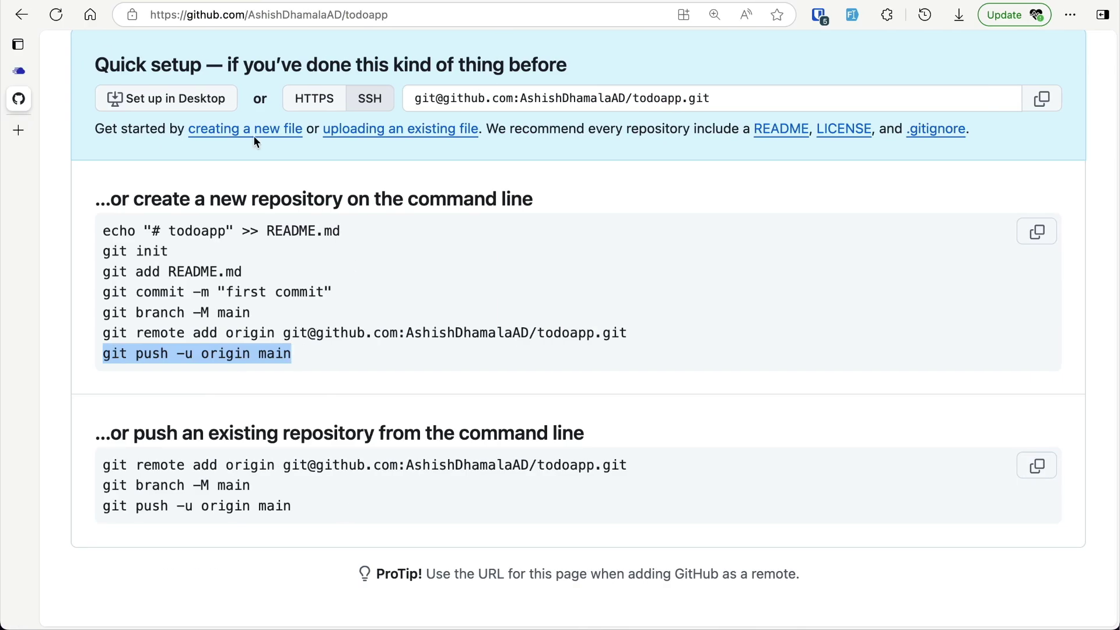
left_click(56, 16)
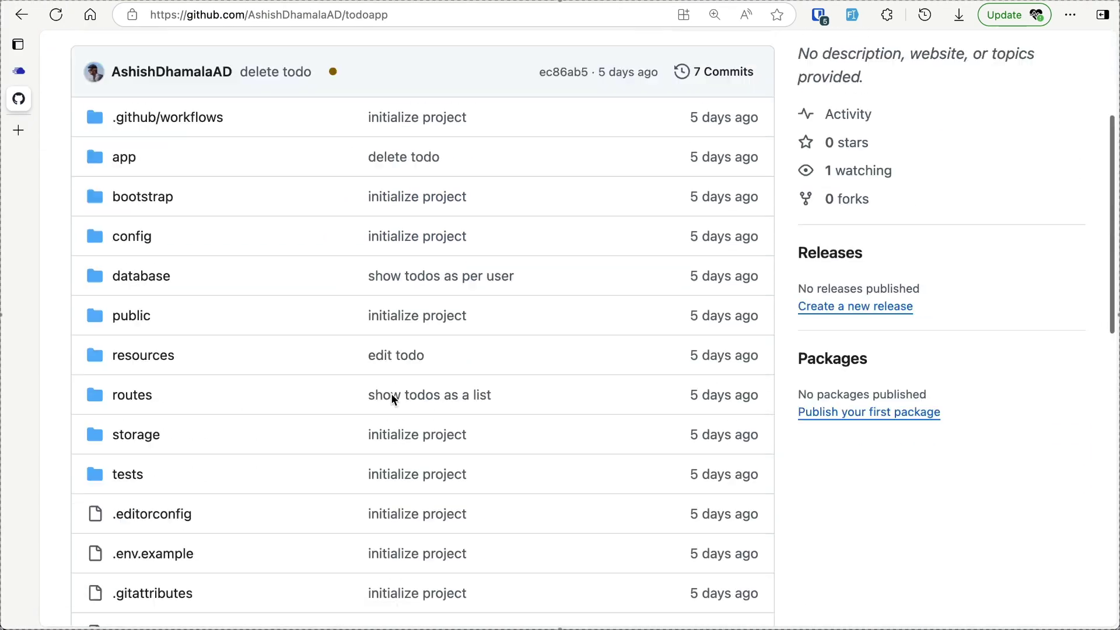
- Switch to the Cloudways signup page, enlarge it to 125%, and examine the form and its promo code
left_click(19, 71)
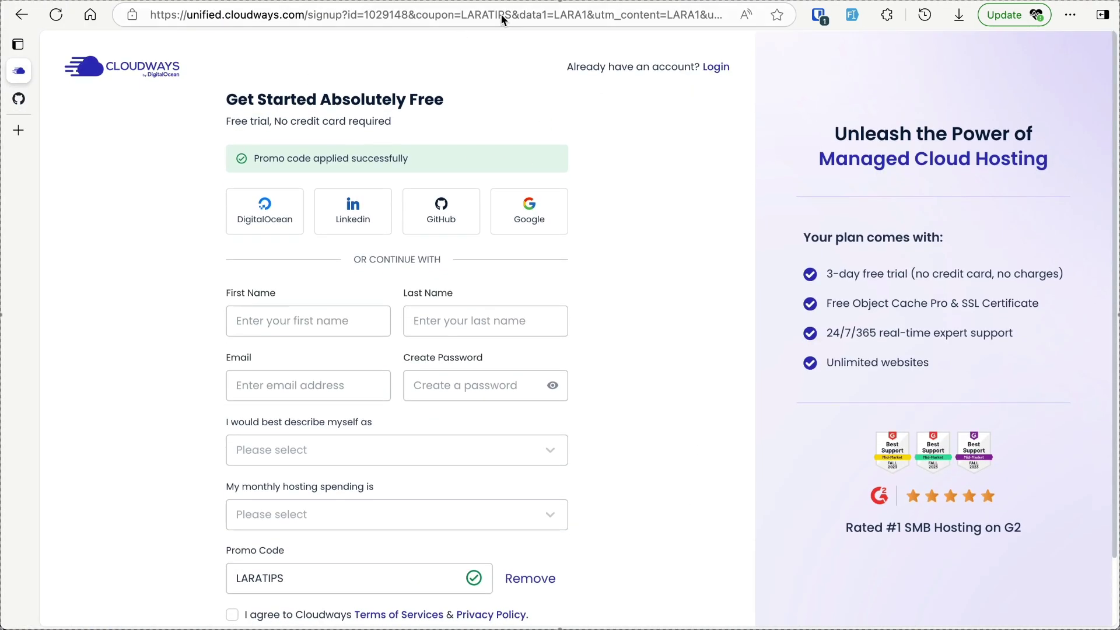
key("super+equal")
key("super+equal")
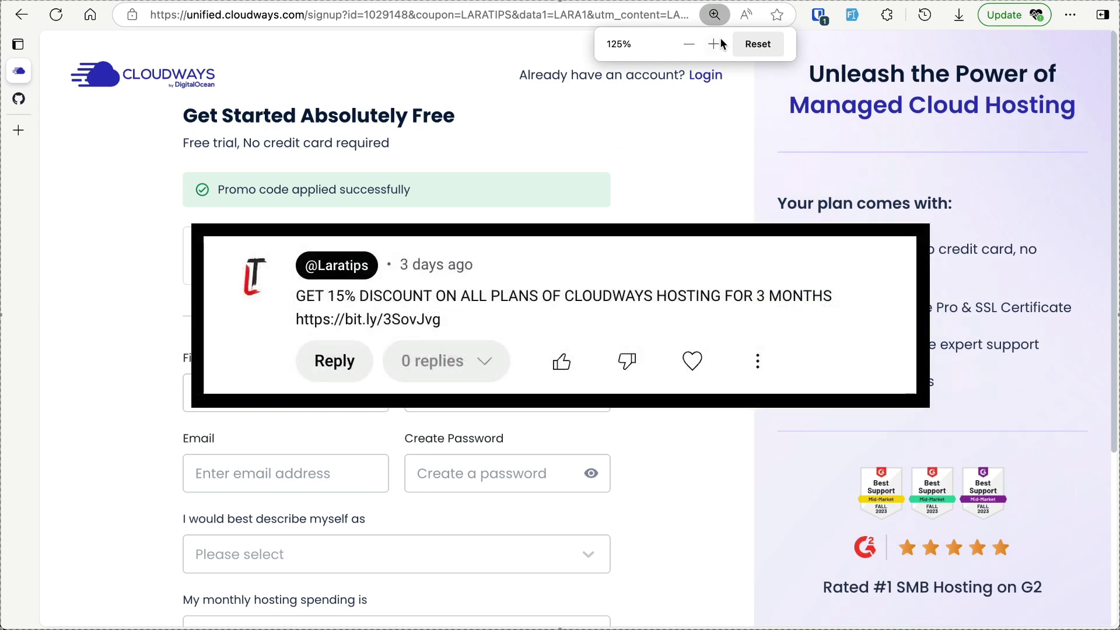
scroll(670, 158, "down", 5)
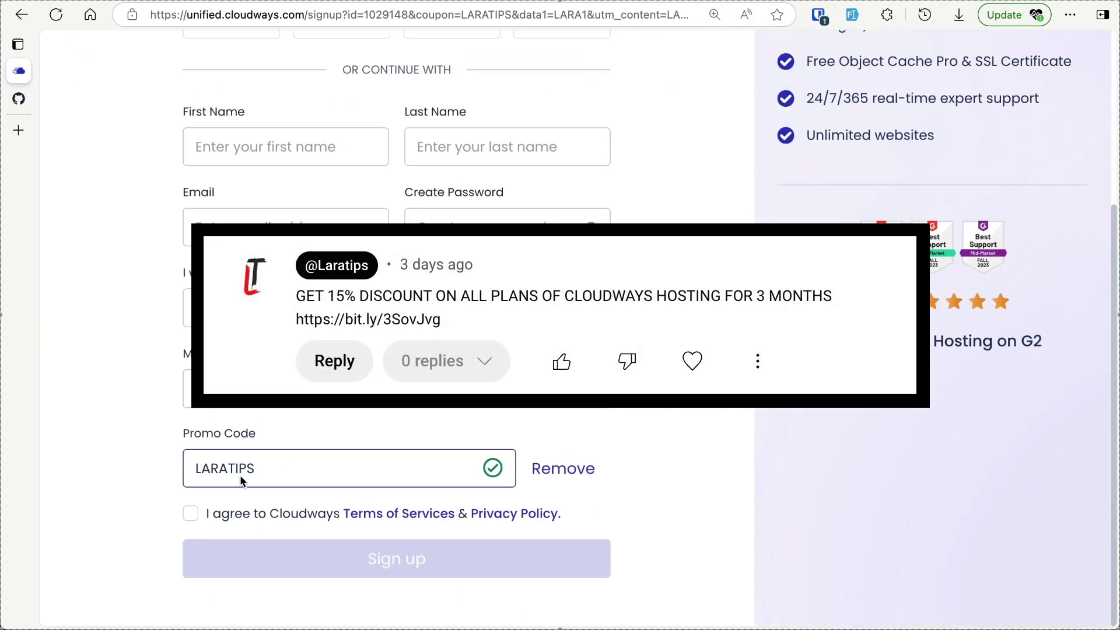
scroll(578, 336, "up", 5)
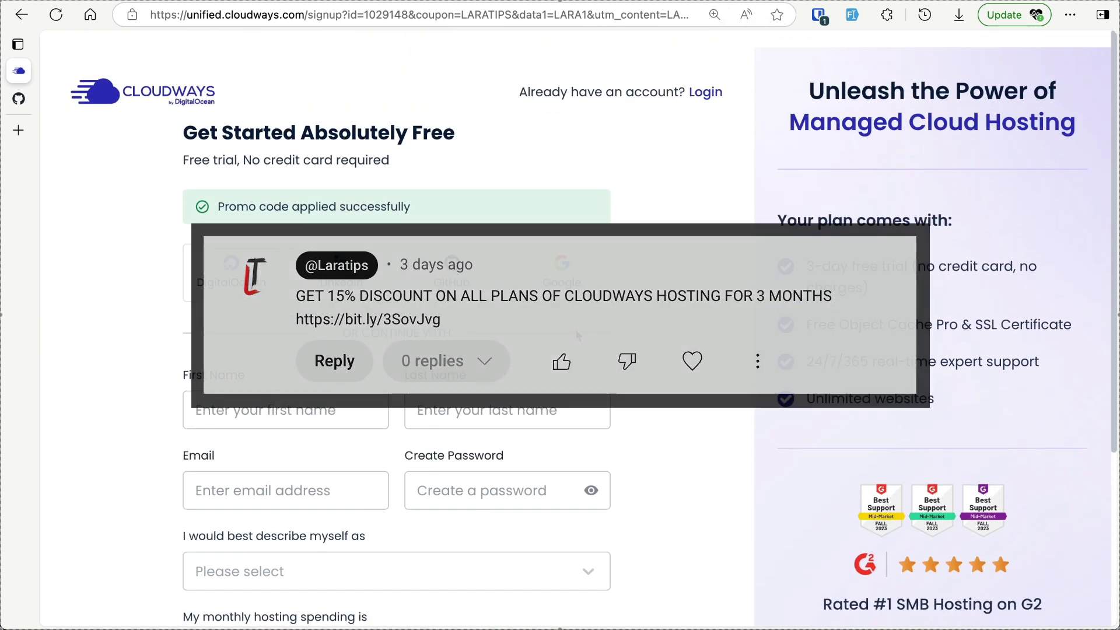
scroll(685, 181, "down", 1)
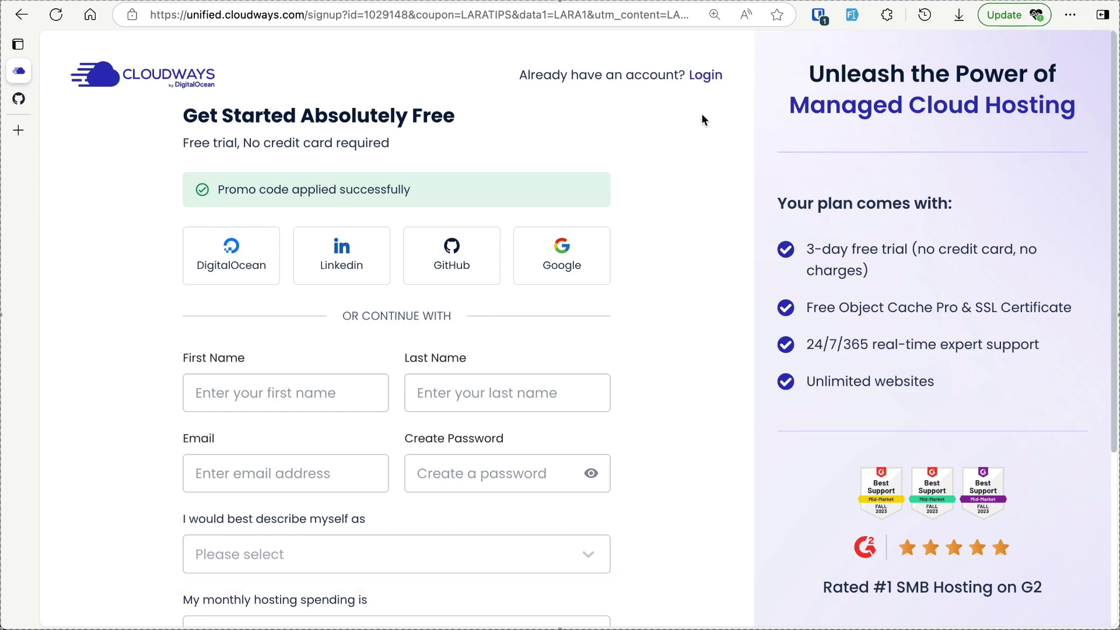
- Log in to the existing Cloudways account with the account e-mail and password
left_click(709, 75)
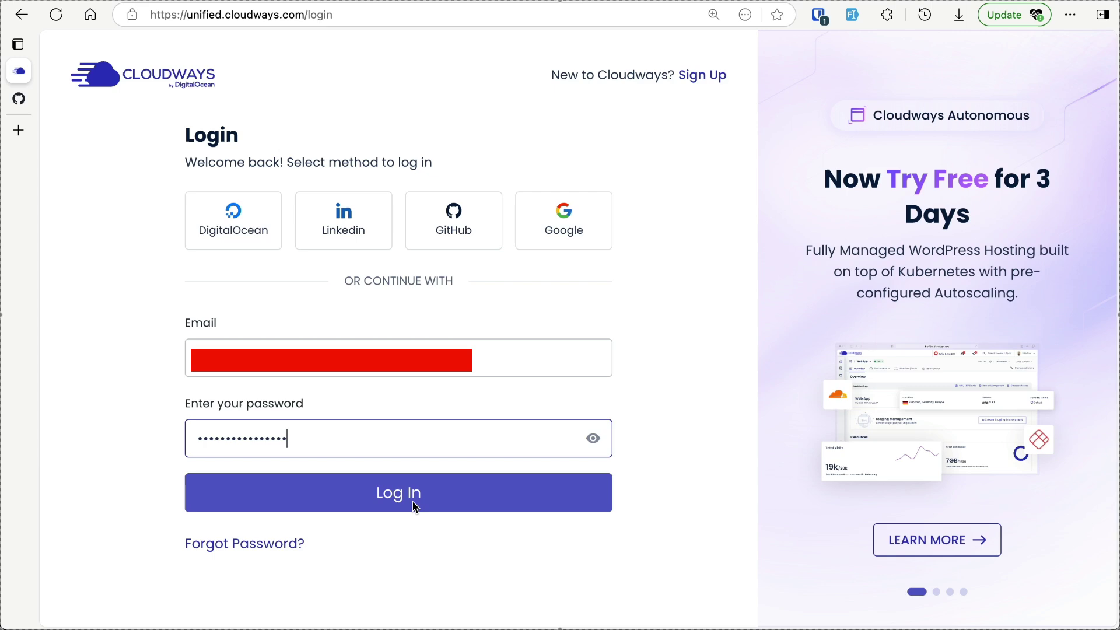
left_click(415, 507)
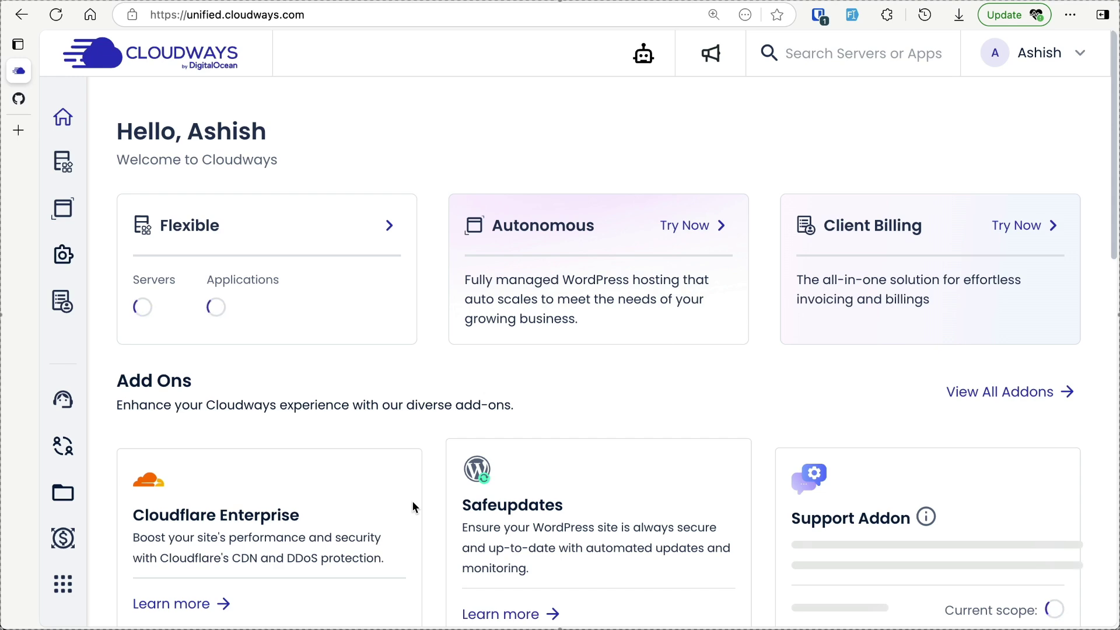
- Start launching a new server from the My Servers page, with Laravel Version 10.11.0 as its application
mouse_move(63, 163)
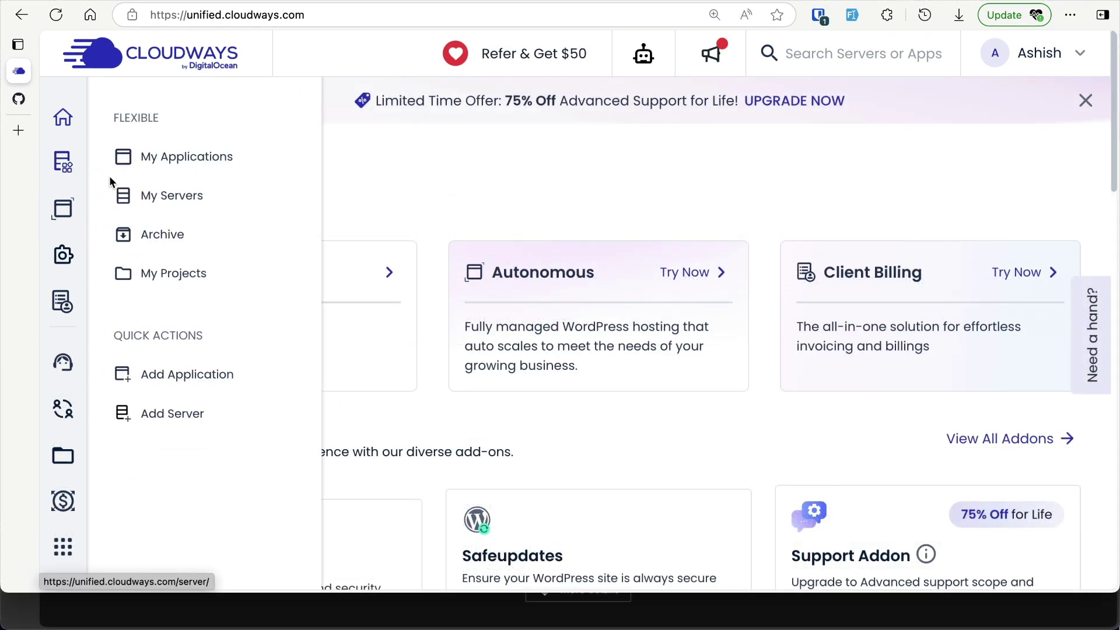
left_click(160, 198)
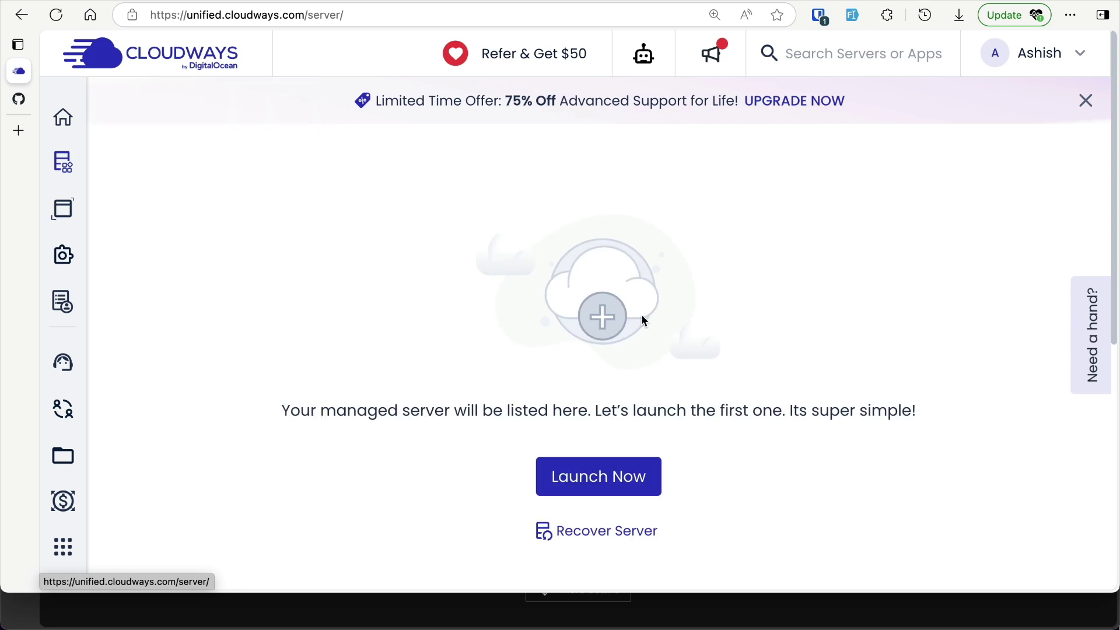
left_click(621, 482)
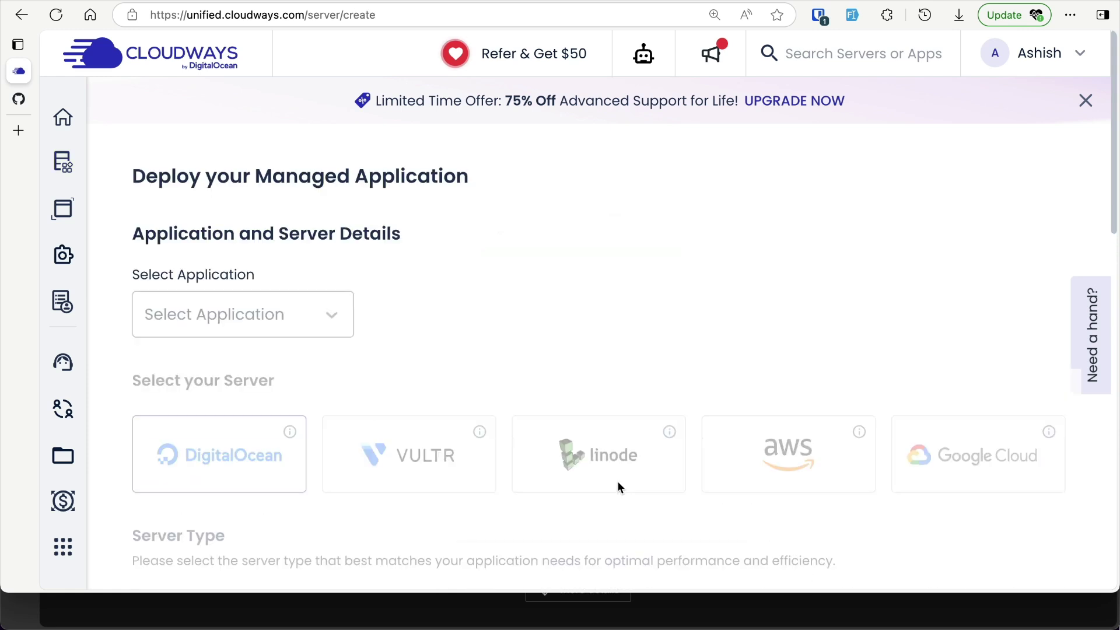
scroll(263, 332, "down", 2)
left_click(233, 280)
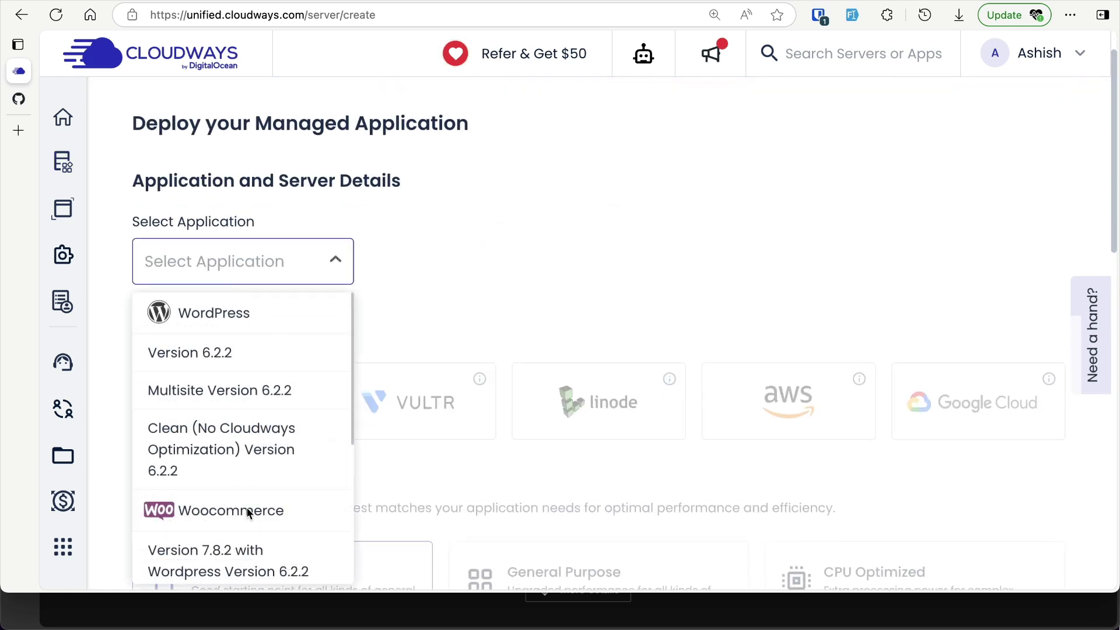
scroll(248, 512, "down", 3)
left_click(192, 516)
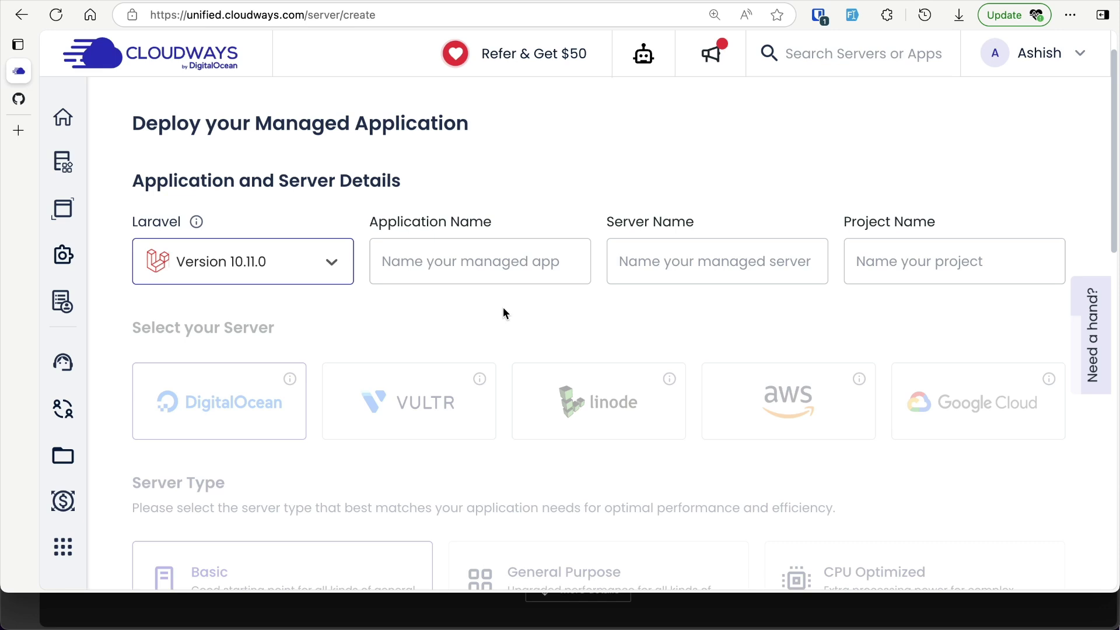
- Name the application Todo, the server Laratips and the project YouTube
left_click(468, 277)
left_click(463, 330)
scroll(463, 339, "down", 1)
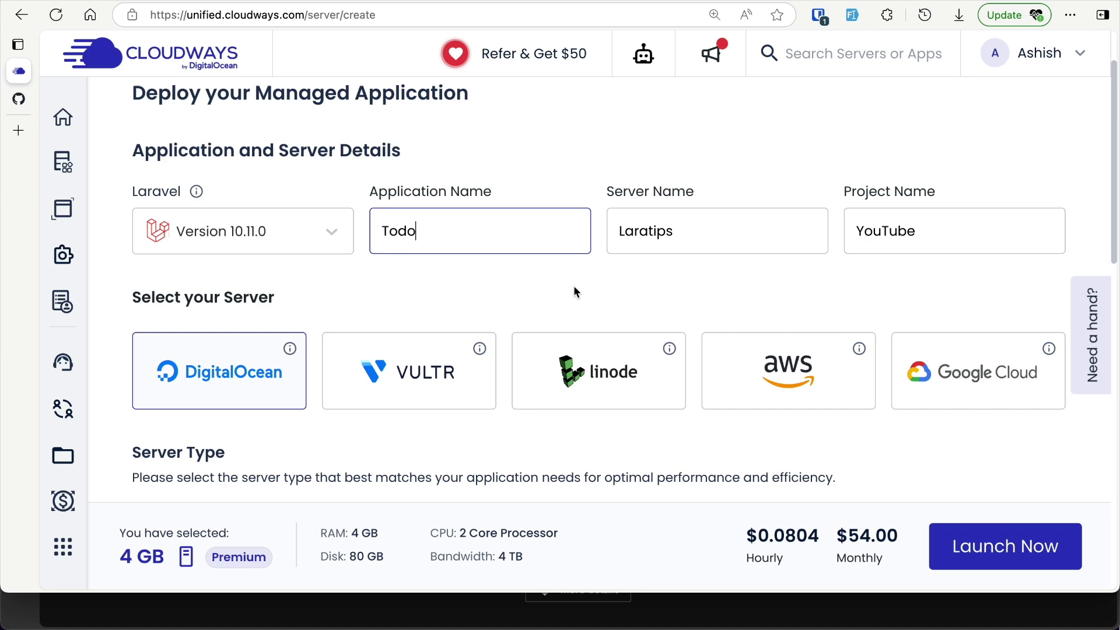
- Try the 2 GB-2c size for the Basic server and set it back to 4 GB
scroll(573, 286, "down", 8)
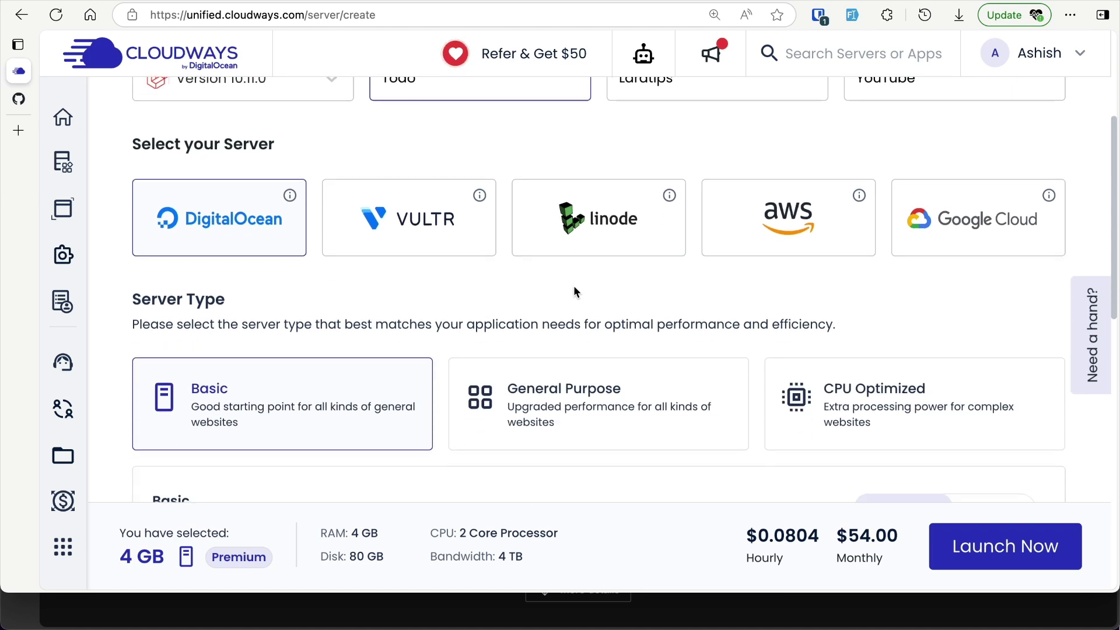
left_click_drag(485, 287, 377, 279)
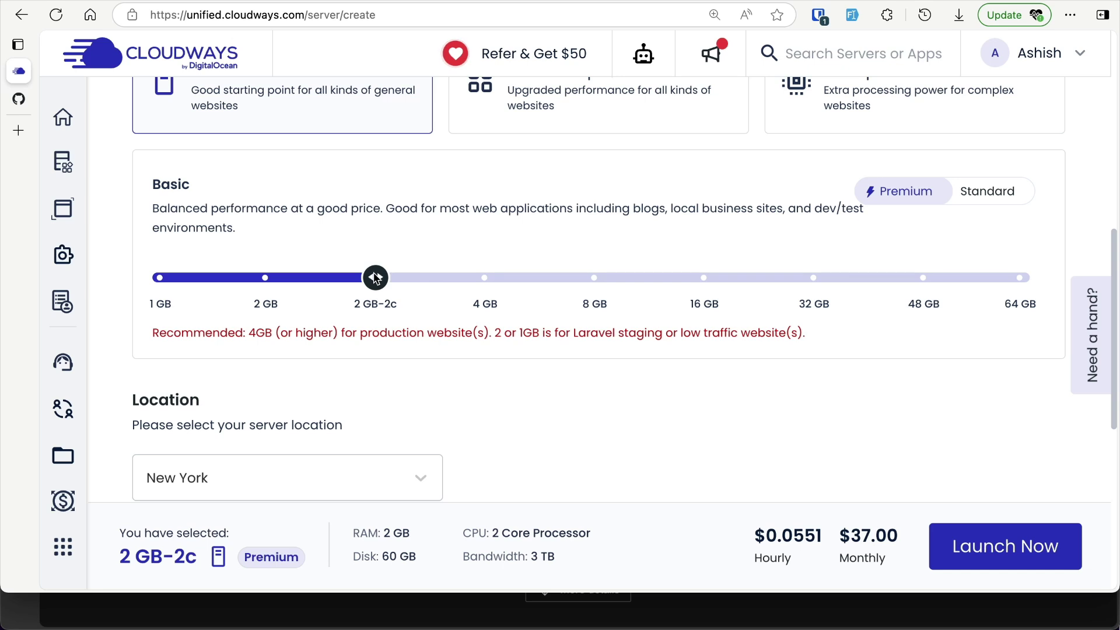
left_click(450, 278)
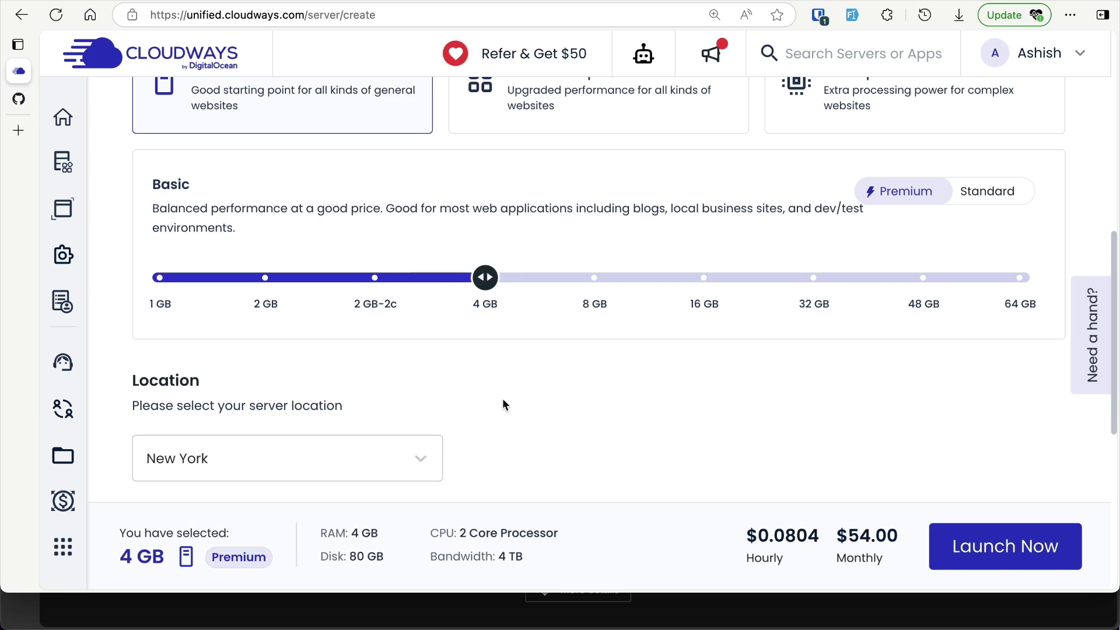
- Set the server location to Bangalore and reduce the page zoom to 100%
scroll(503, 402, "down", 3)
left_click(358, 333)
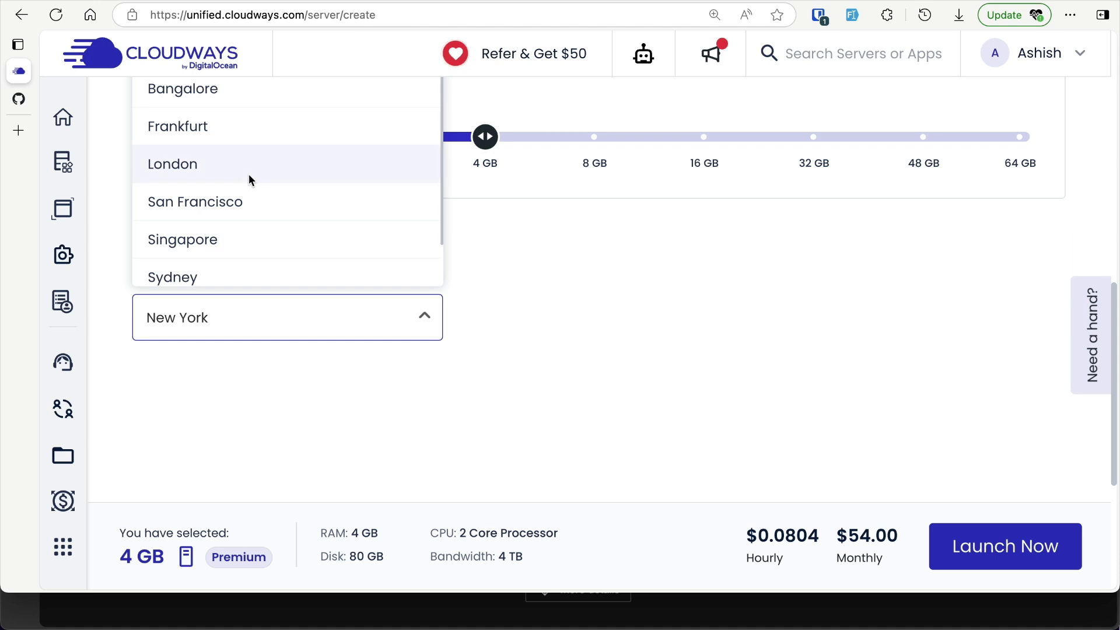
left_click(206, 91)
key("ctrl+minus")
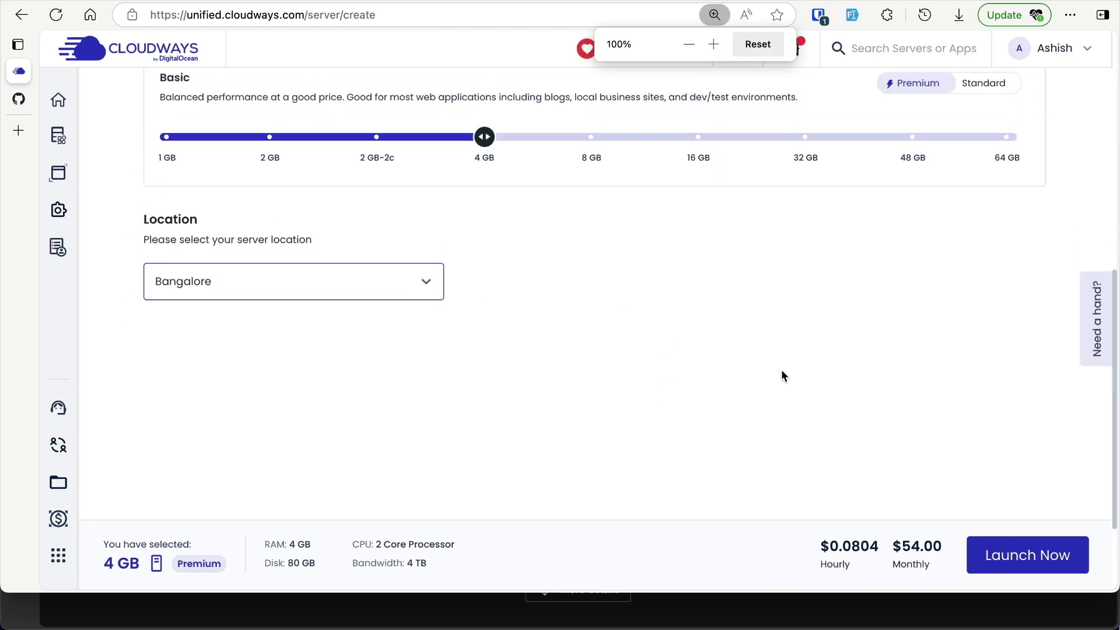
- Launch the 4 GB Premium server in Bangalore with the configured settings
scroll(782, 408, "up", 2)
scroll(857, 472, "down", 3)
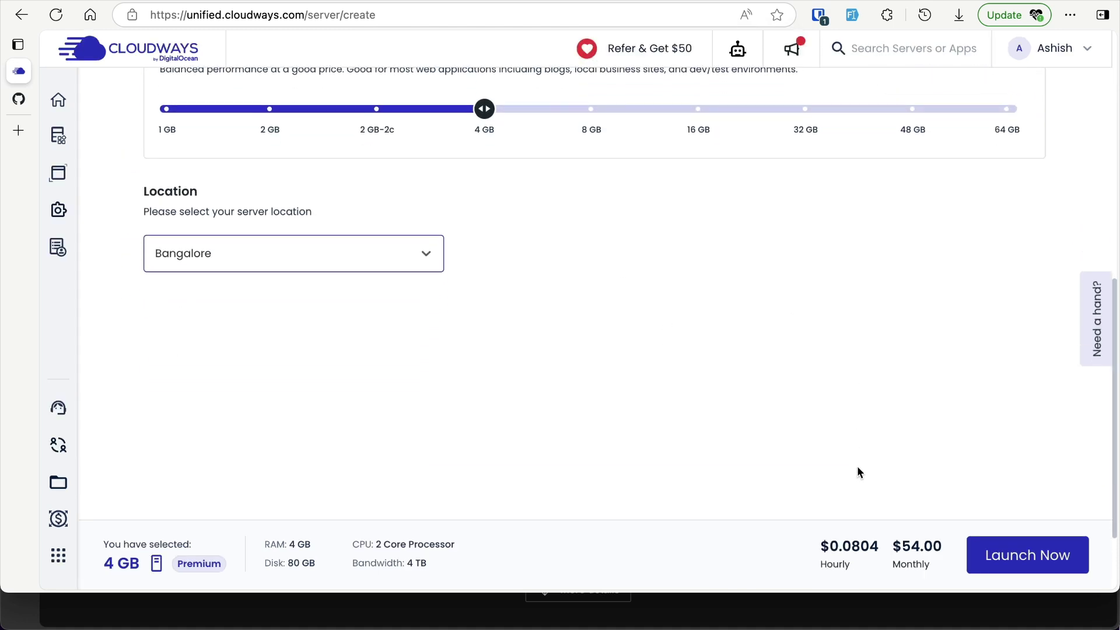
left_click(1032, 563)
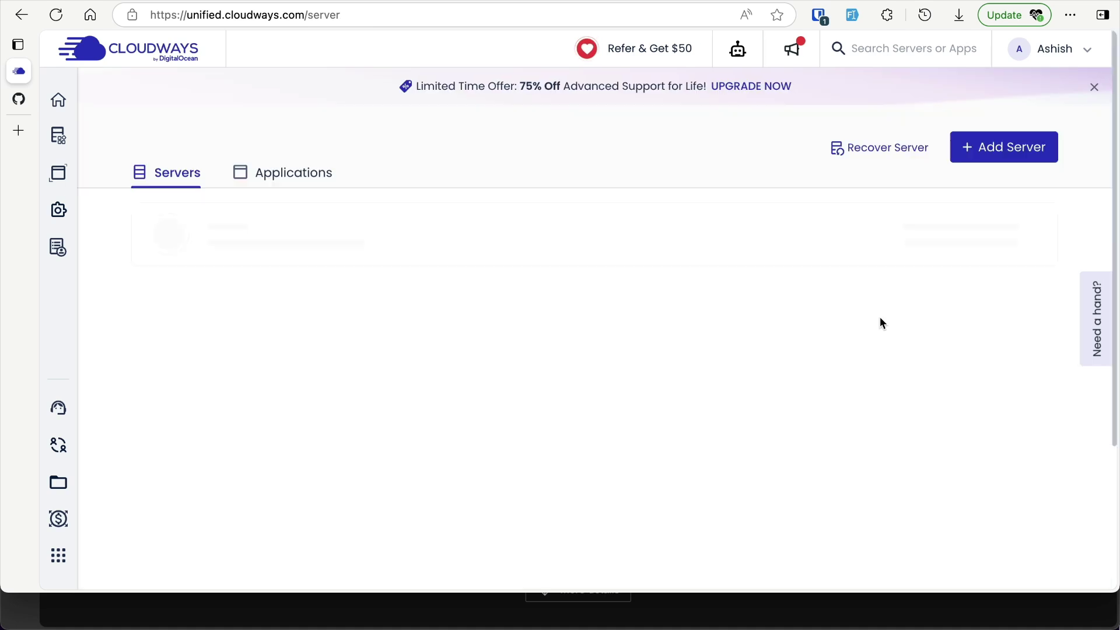
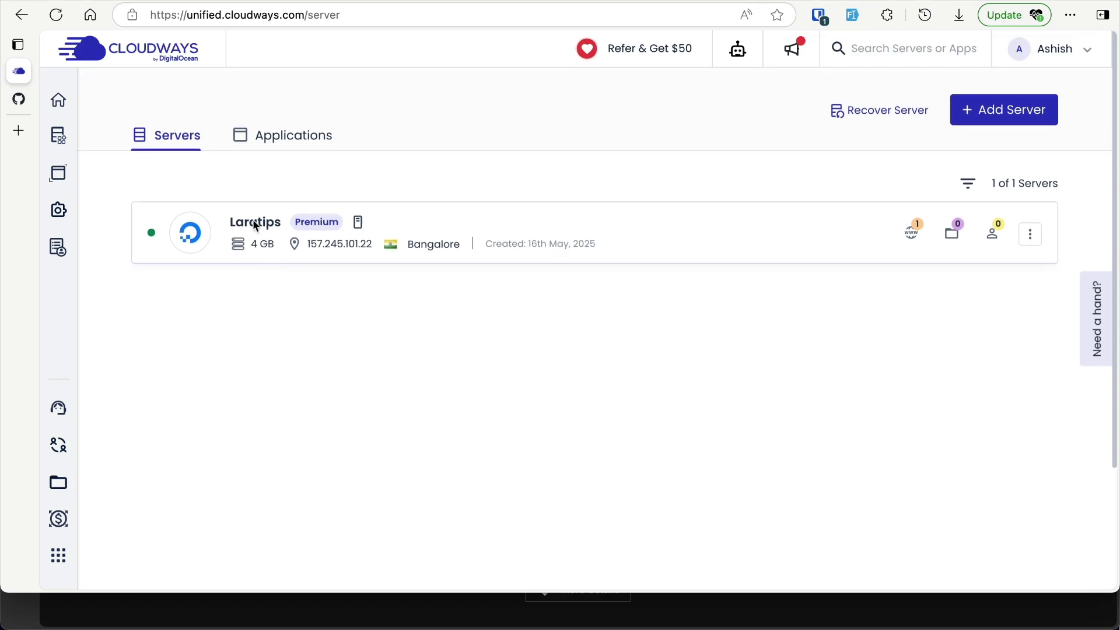
- Open the Laratips server and review its master credentials and SSH access options
left_click(253, 224)
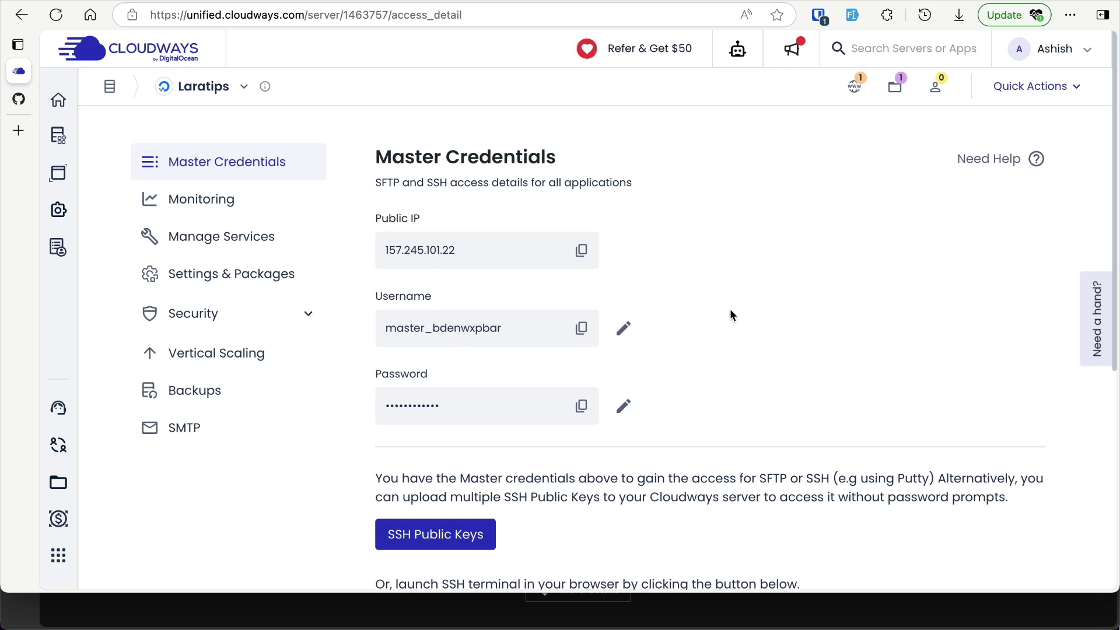
scroll(730, 309, "down", 4)
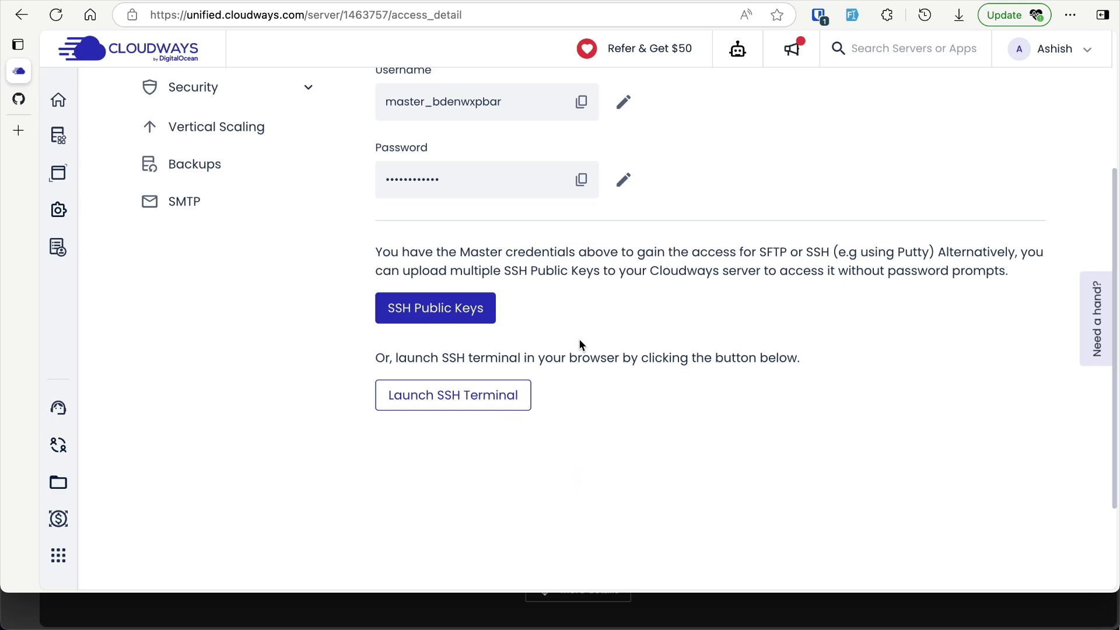
scroll(589, 330, "up", 4)
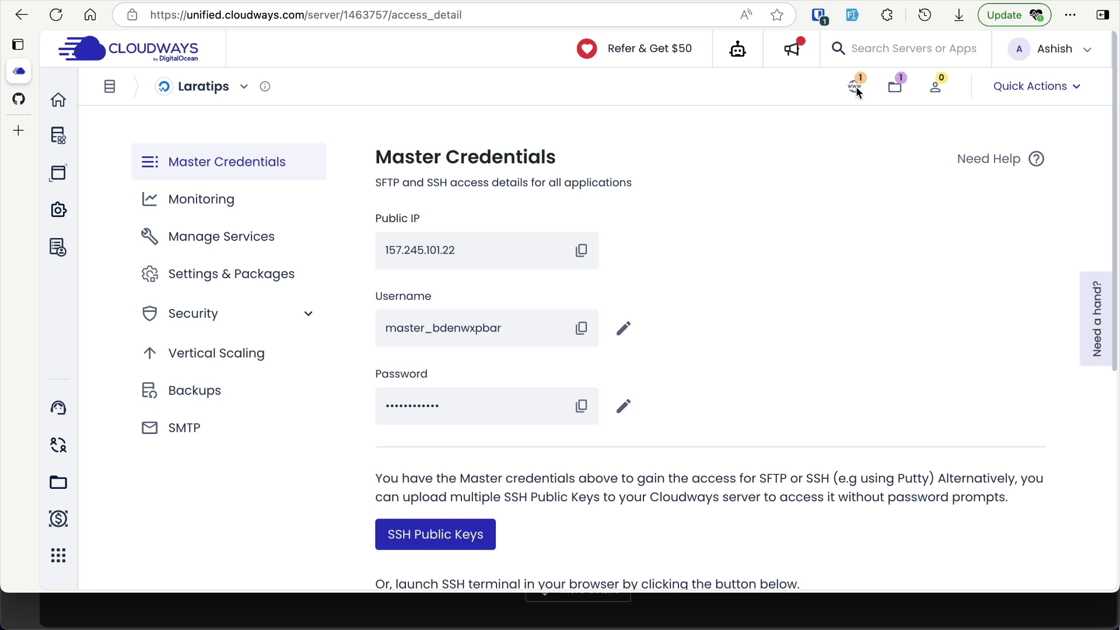
- Open the Todo application on the Laratips server and visit its application URL
left_click(855, 87)
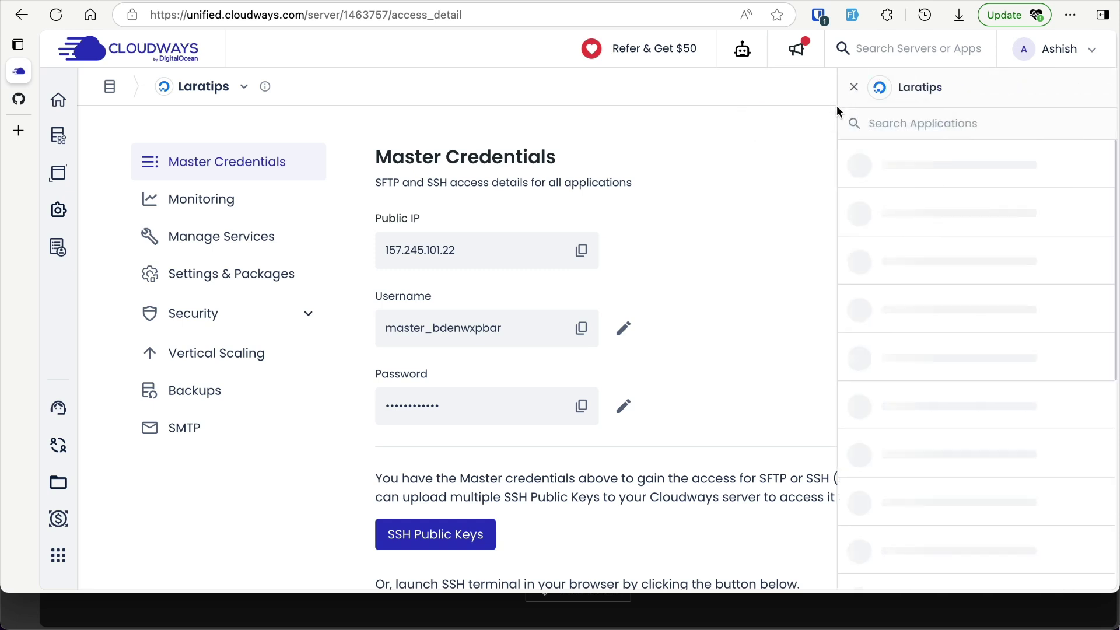
left_click(899, 161)
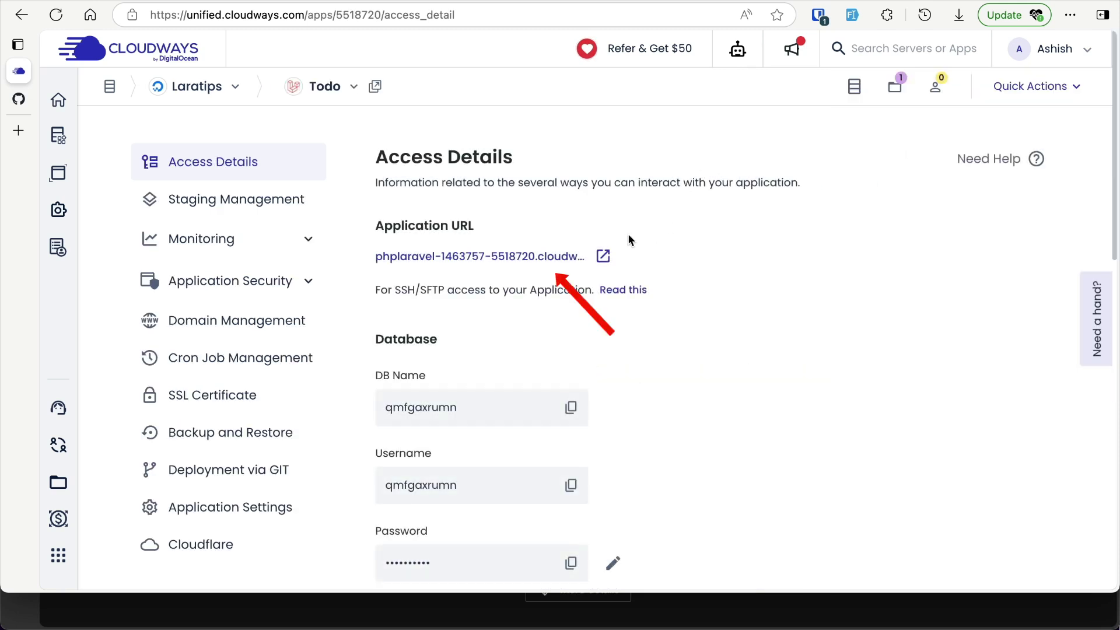
left_click(603, 256)
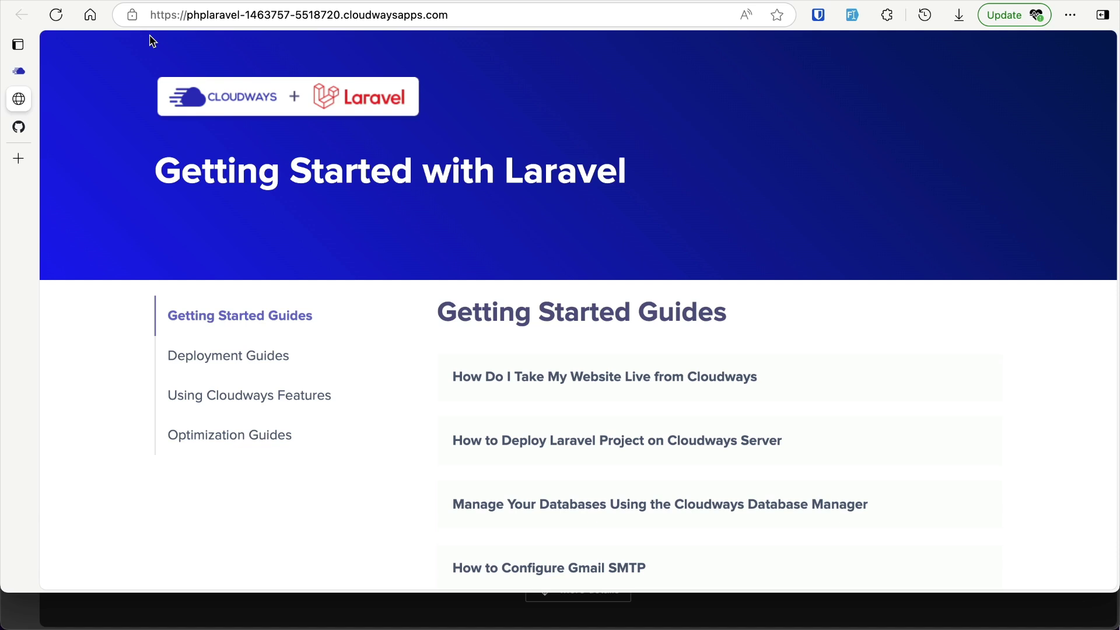
- Return to Cloudways and reopen the Laratips server's master credentials from the server list
key("ctrl+shift+Tab")
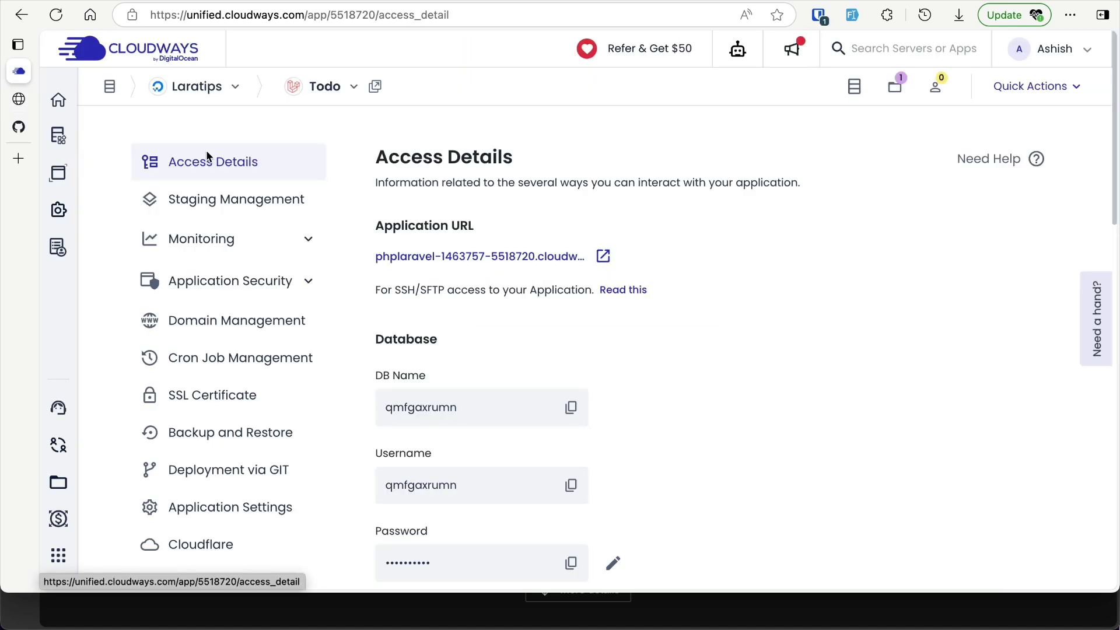
left_click(110, 80)
left_click(342, 240)
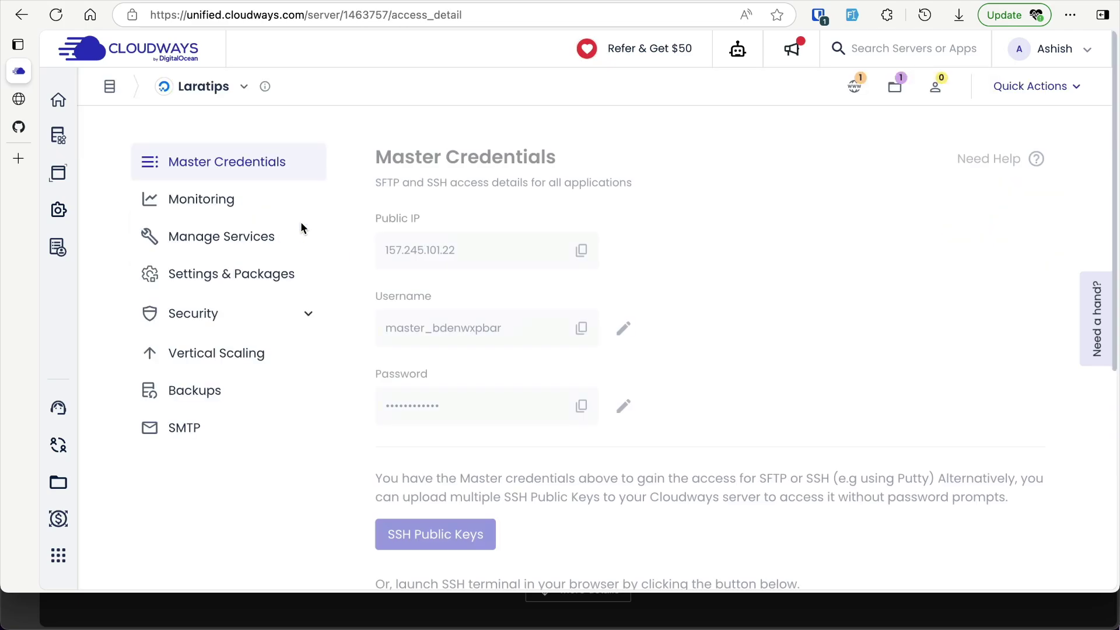
- In VS Code's terminal, enter the SSH command for the master user at 157.245.101.22 with -o PreferredAuthentications=password -o PubkeyAuthentication=no
key("ctrl+Right")
key("super+b")
key("super+v")
key("Right")
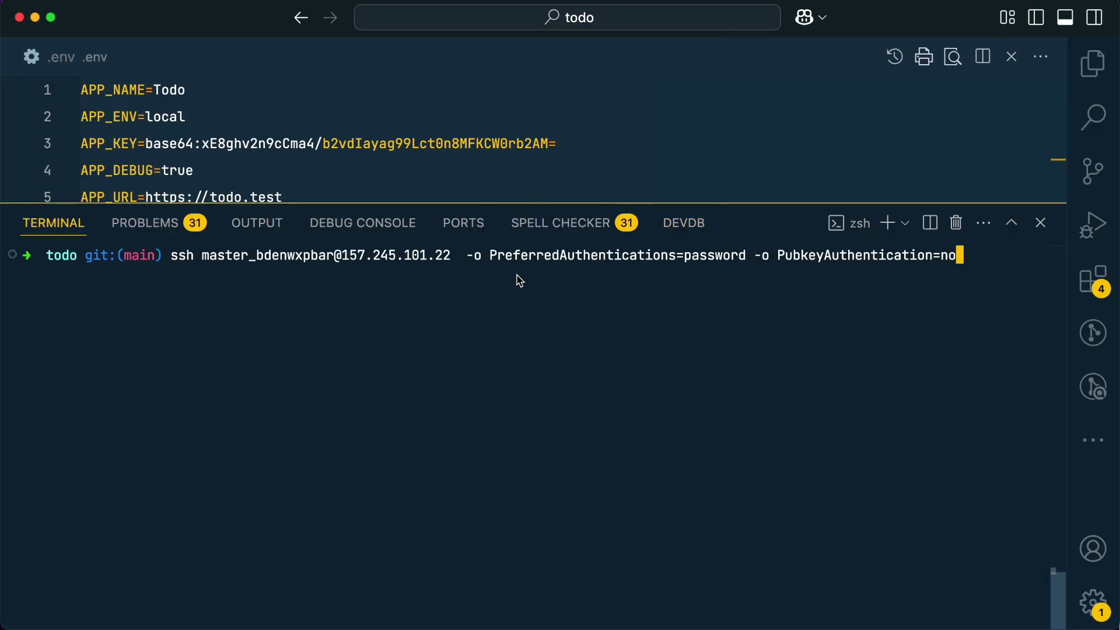
left_click(440, 265)
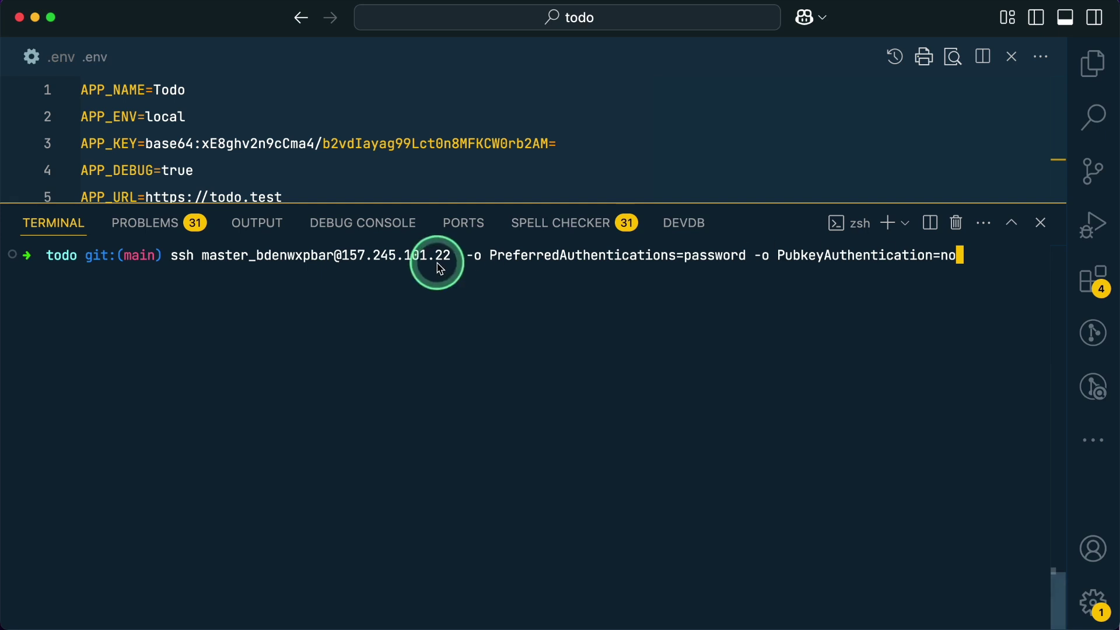
left_click_drag(469, 269, 971, 268)
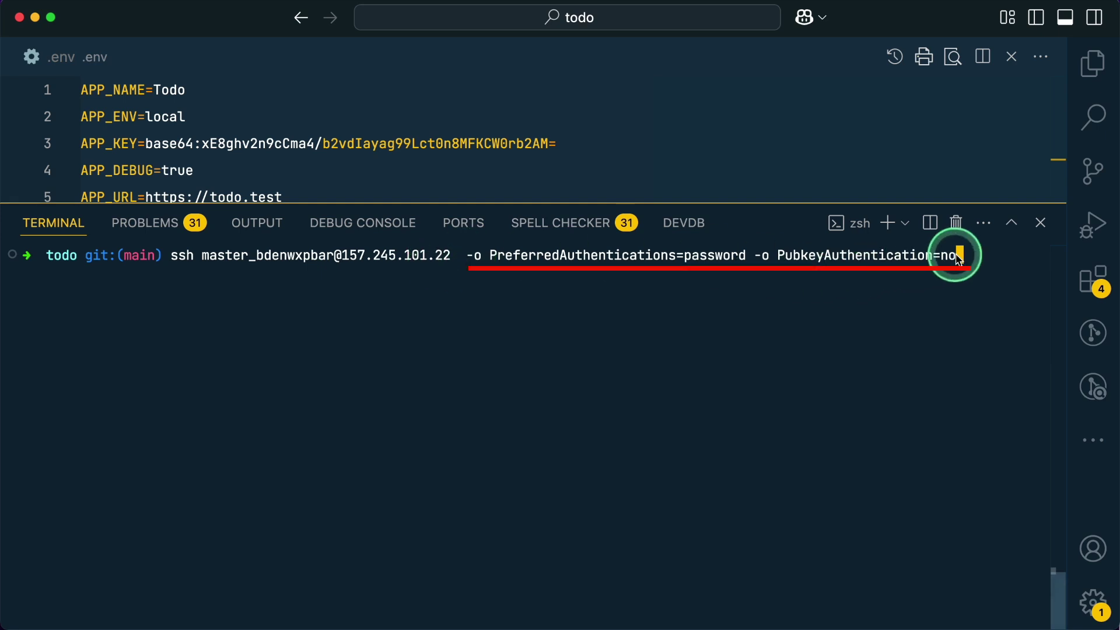
left_click_drag(453, 260, 175, 262)
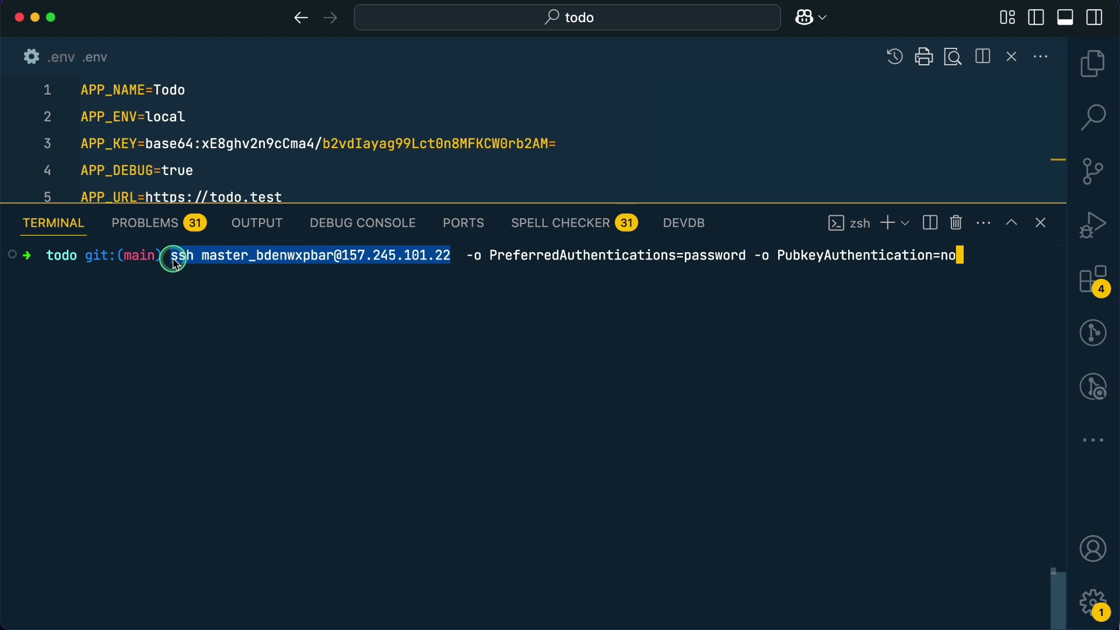
- Run the SSH command, accept the host key with yes, and log in with the master password copied from Cloudways
key("Return")
type("yes")
key("Return")
key("ctrl+Left")
left_click(581, 407)
key("ctrl+Right")
key("super+v")
key("Return")
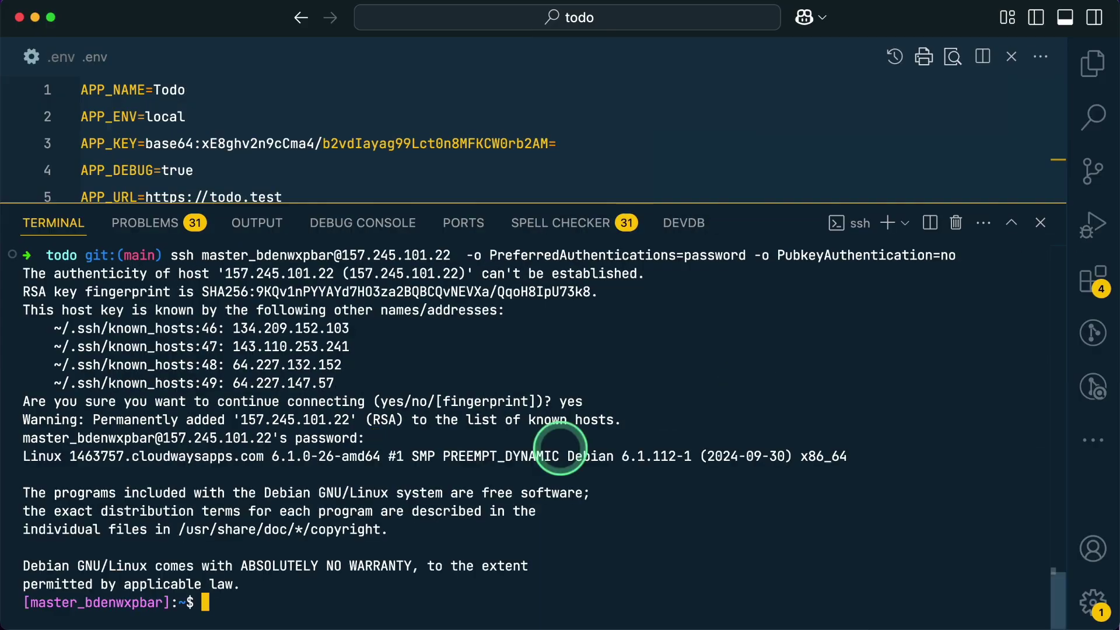
- List the home directory, change into the applications folder and list its contents
type("ls")
key("Return")
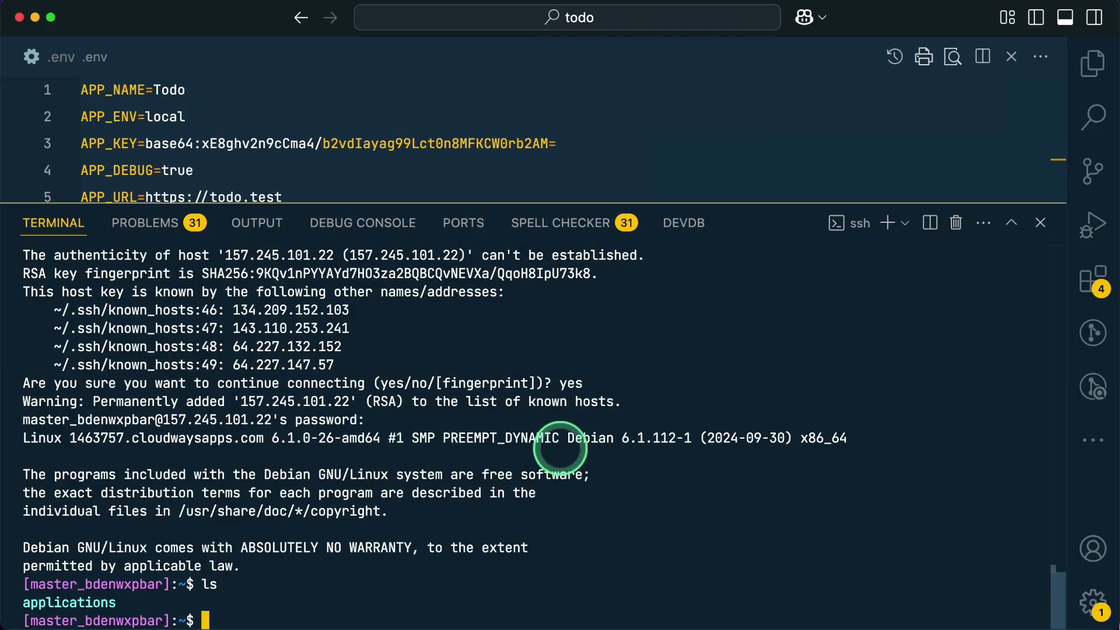
type("cd applications")
key("Tab")
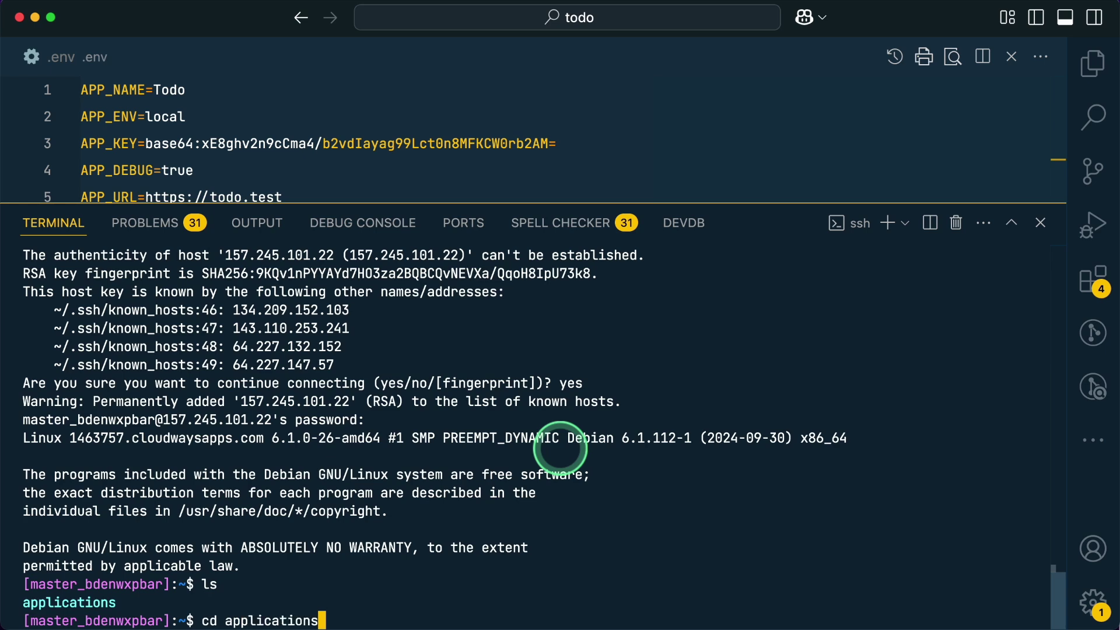
key("Return")
type("ls")
key("Return")
- Change into the qmfgaxrumn application folder and list its contents
type("cd qm")
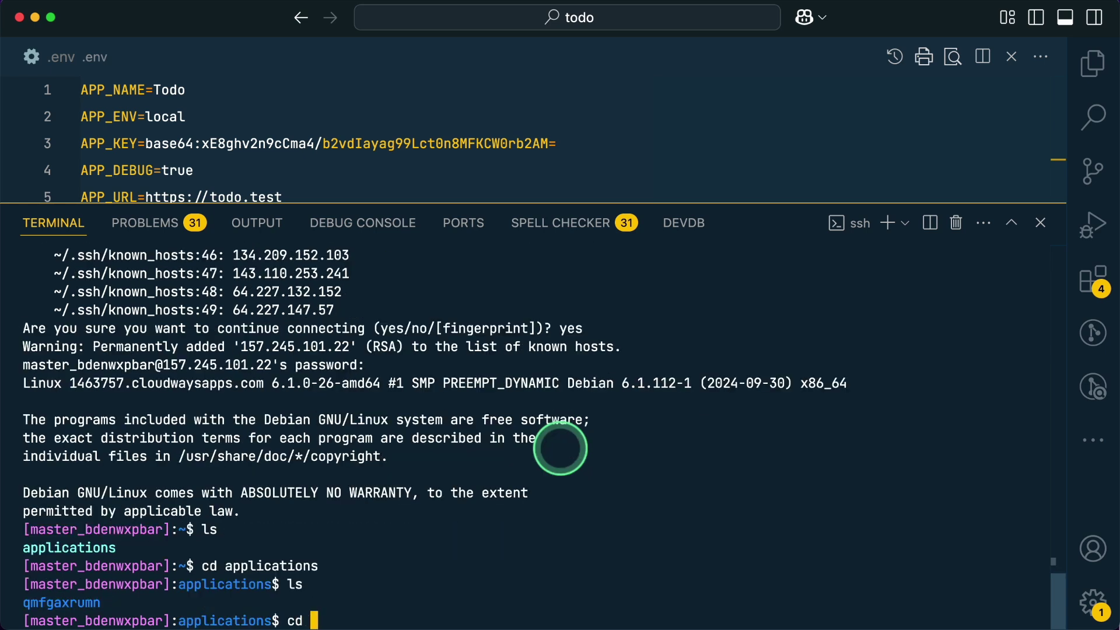
key("Tab")
key("Return")
type("ls")
key("Return")
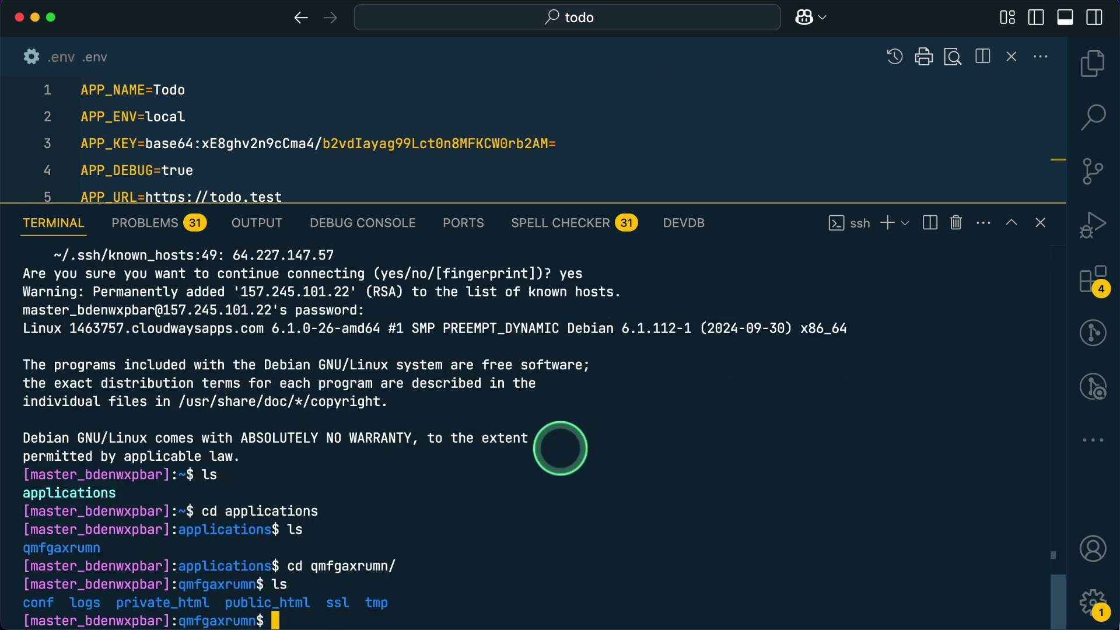
- Change into the public_html folder and examine its full file listing, including hidden files
type("cd publi")
key("Tab")
key("Return")
type("ls")
key("Return")
type("ll -la")
key("Return")
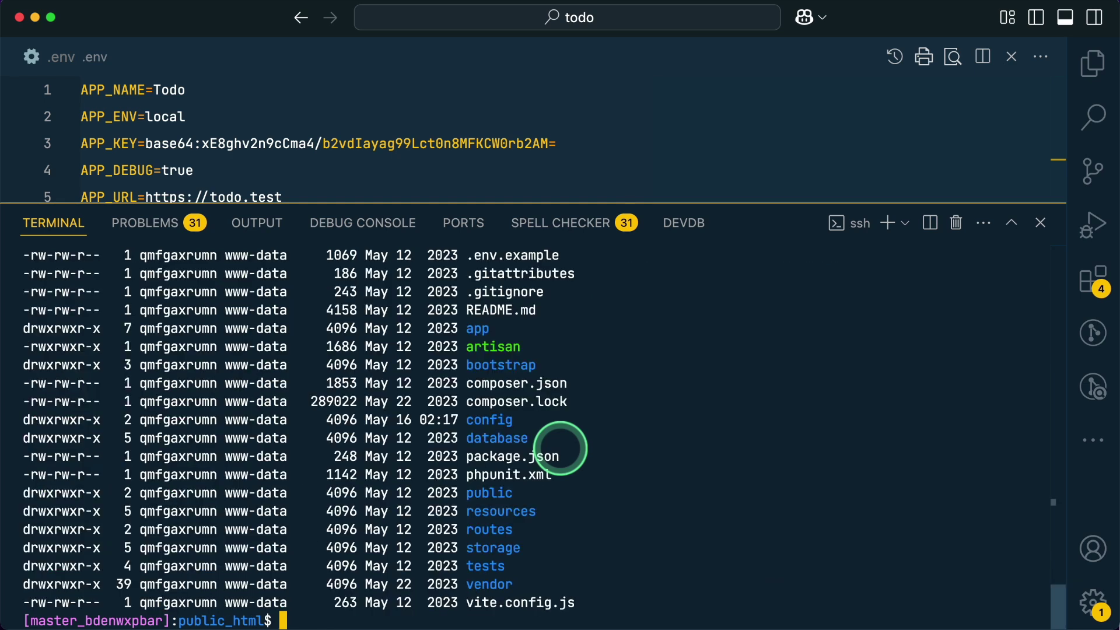
scroll(560, 448, "up", 3)
scroll(560, 448, "down", 3)
scroll(560, 449, "up", 3)
scroll(560, 448, "down", 3)
- Delete all non-hidden files and folders in public_html with rm -rf ./* and list the remaining contents with ls -la
type("rm ./*")
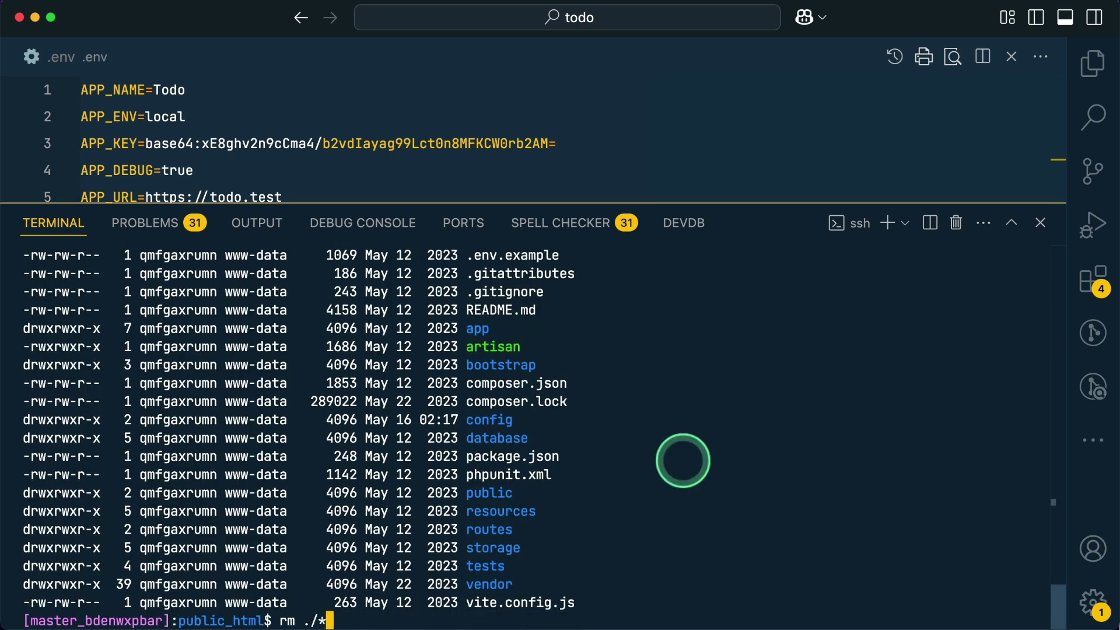
key("Return")
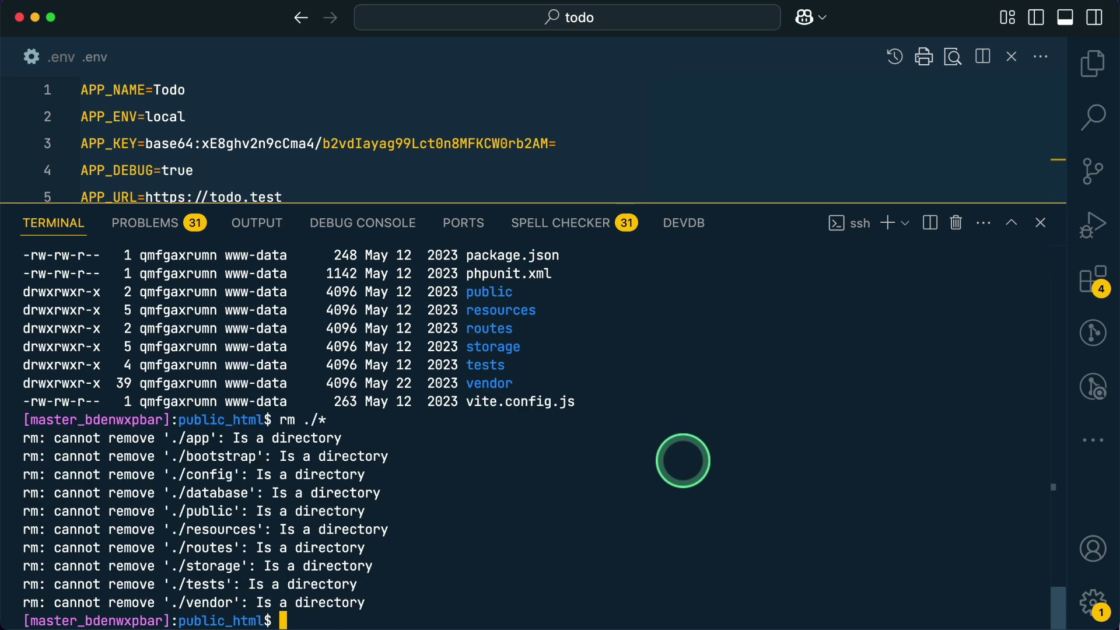
type("rm -rf ./*")
key("Return")
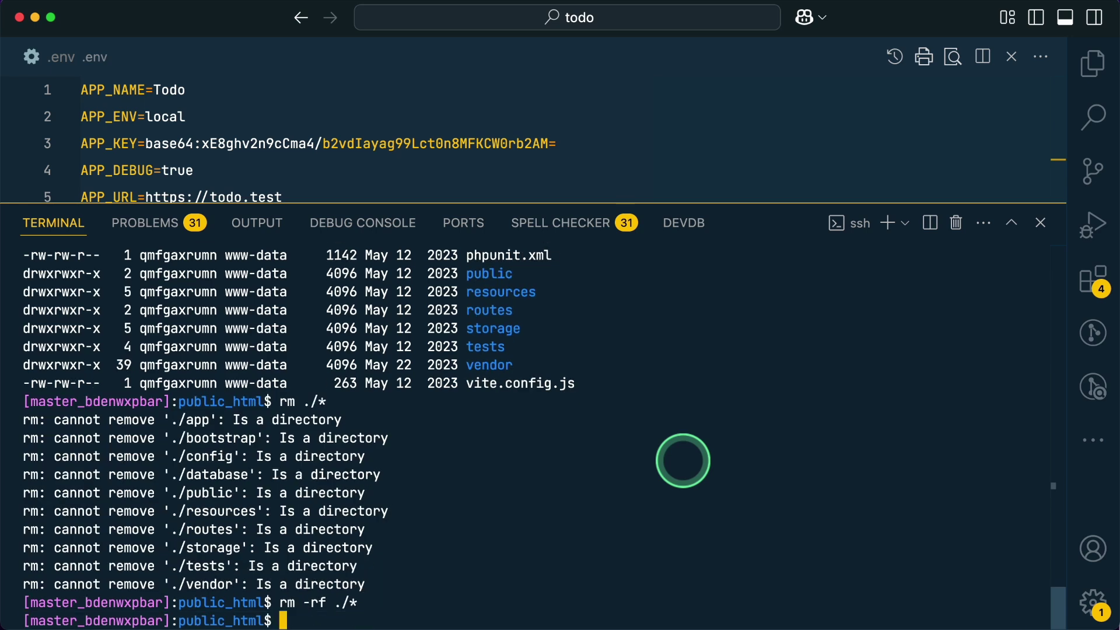
type("ls -la")
key("Return")
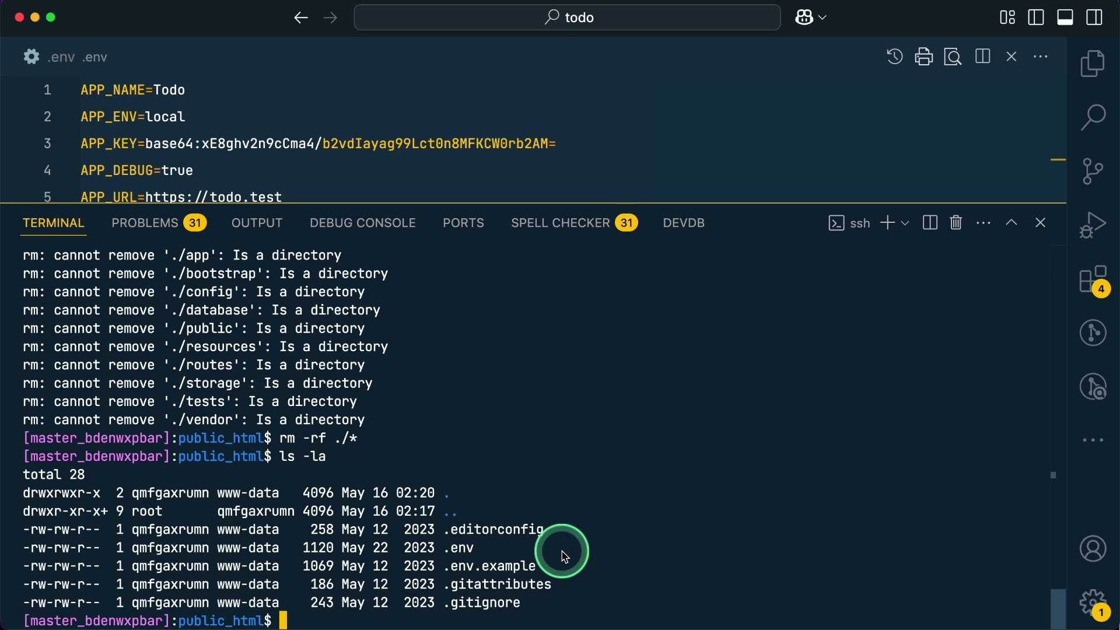
- Delete the hidden files in public_html with rm -rf ./.* and check the folder with ls -la
type("rm -rf ./.*")
key("Return")
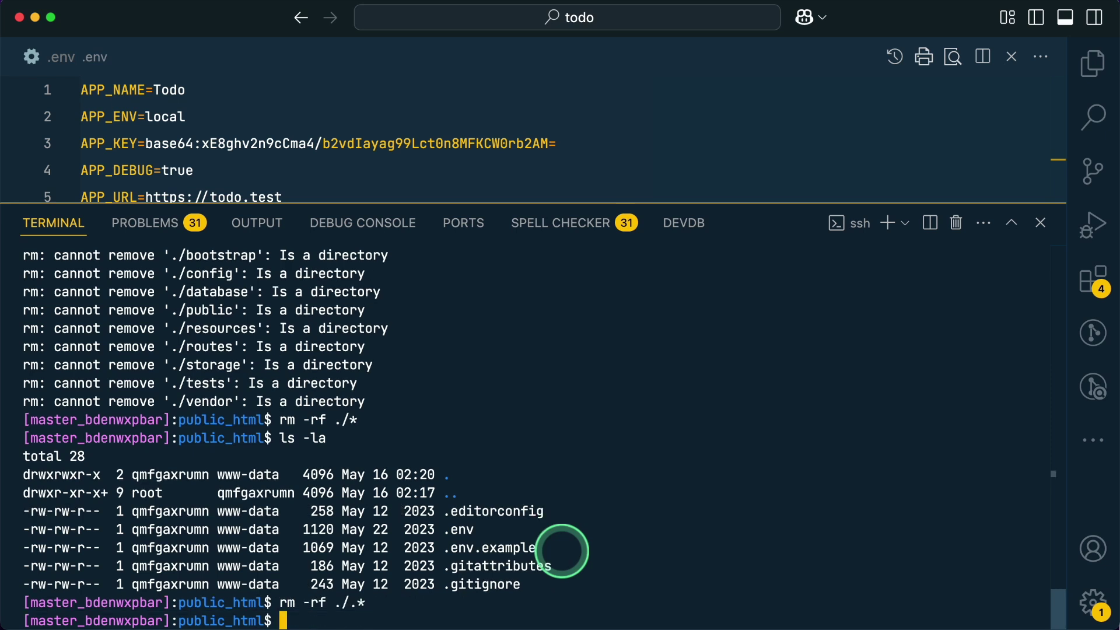
type("ls -la")
key("Return")
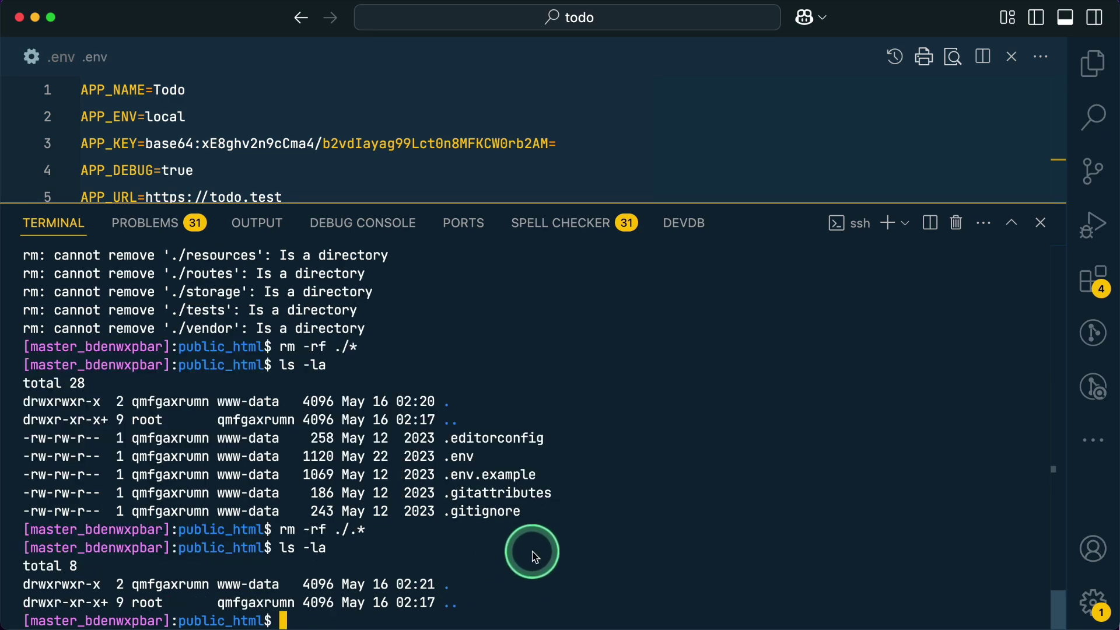
- Switch to the browser and reload the deployed application's site
key("ctrl+Left")
left_click(20, 99)
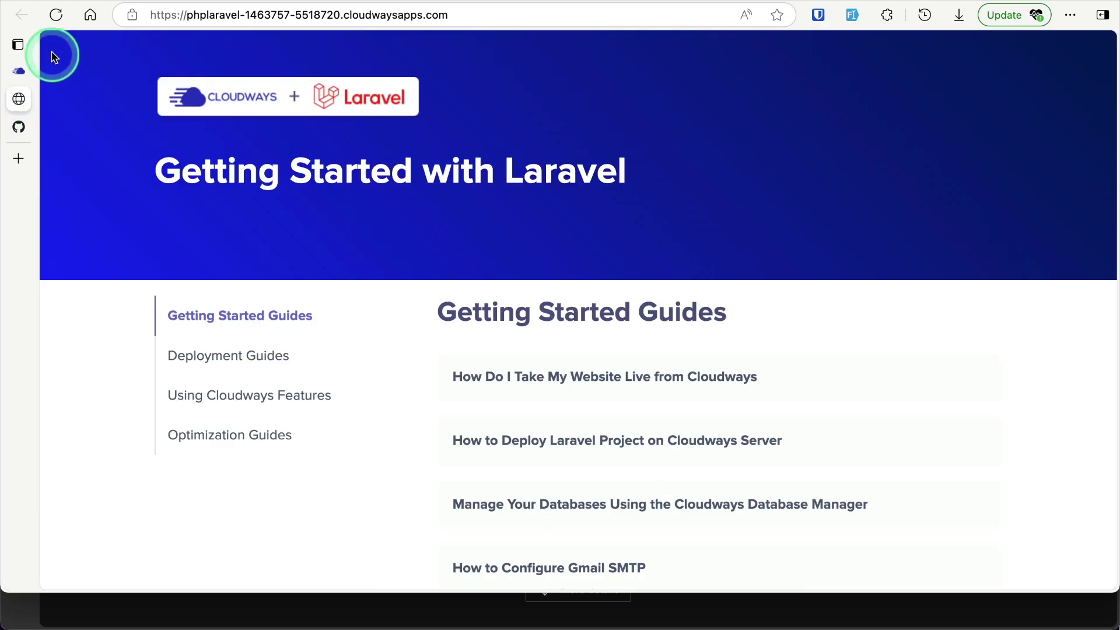
left_click(56, 14)
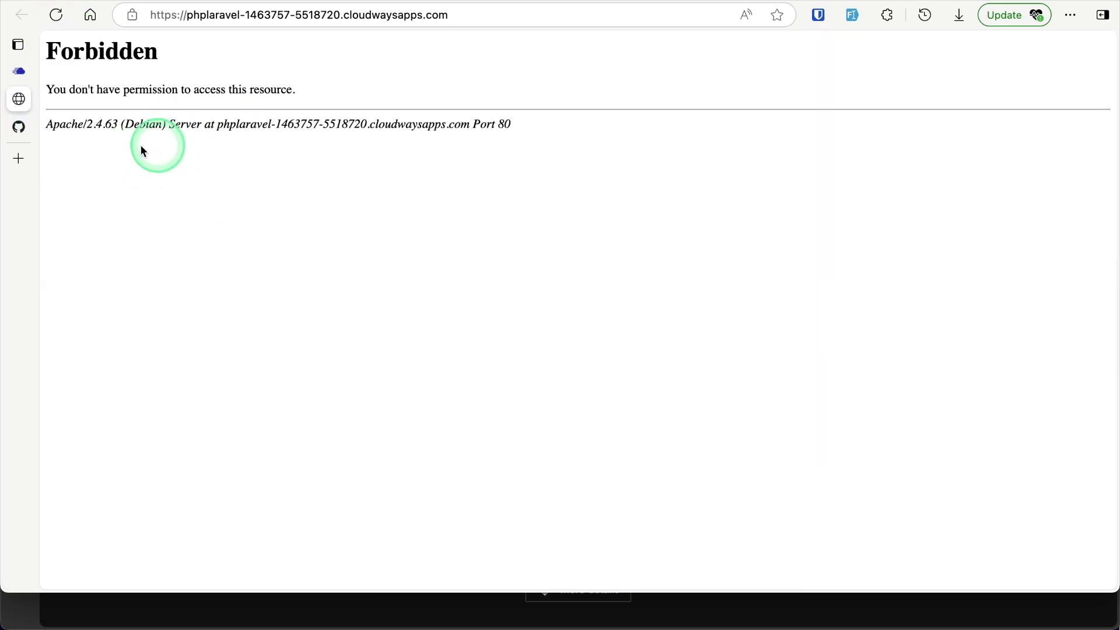
- Open the Deployment via GIT page of the Todo application on the Laratips server
key("ctrl+shift+Tab")
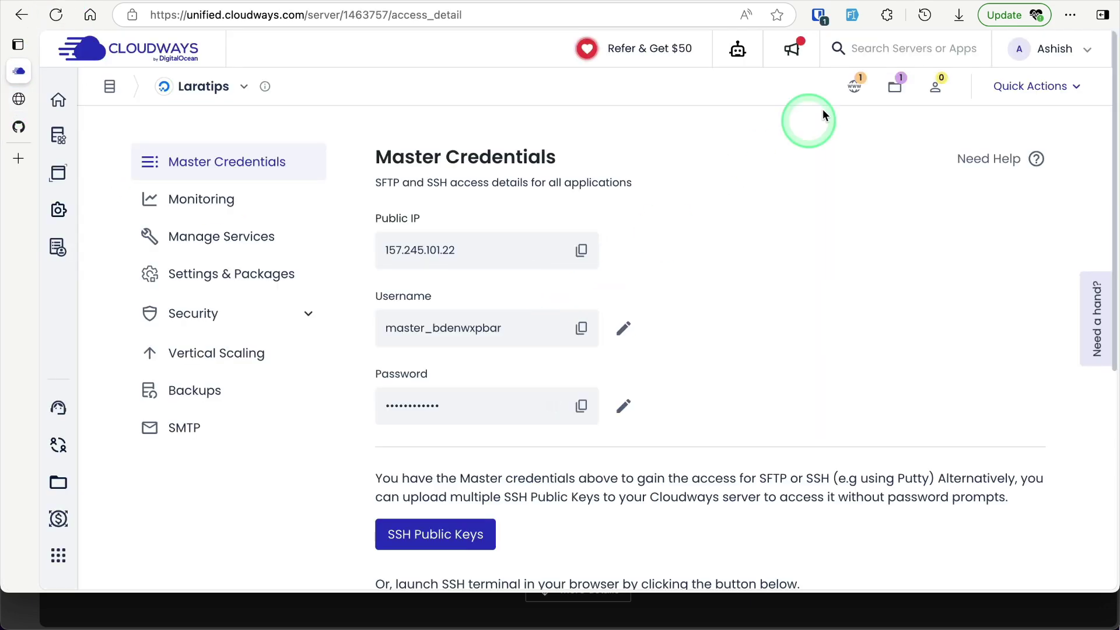
left_click(860, 82)
left_click(910, 167)
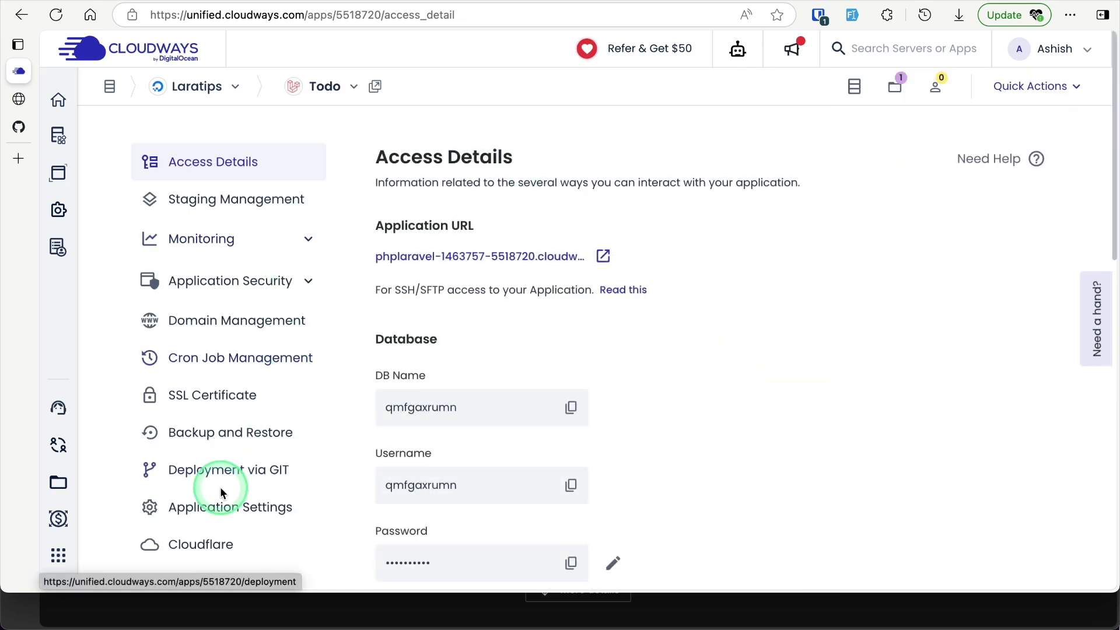
left_click(216, 469)
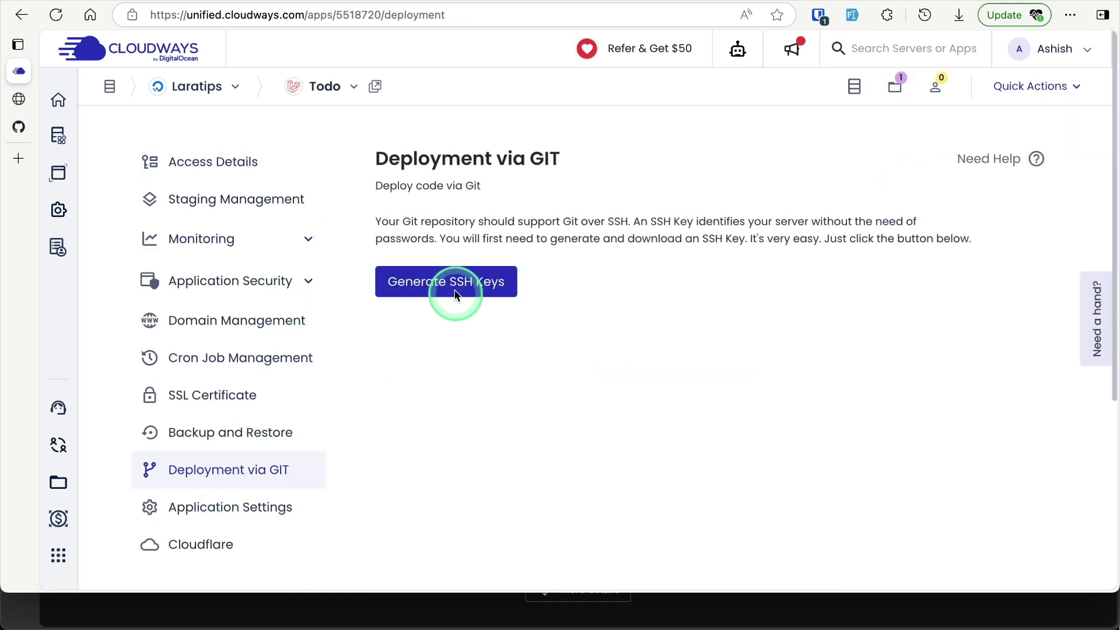
- Generate SSH keys for the Git deployment and copy the generated SSH key
left_click(461, 283)
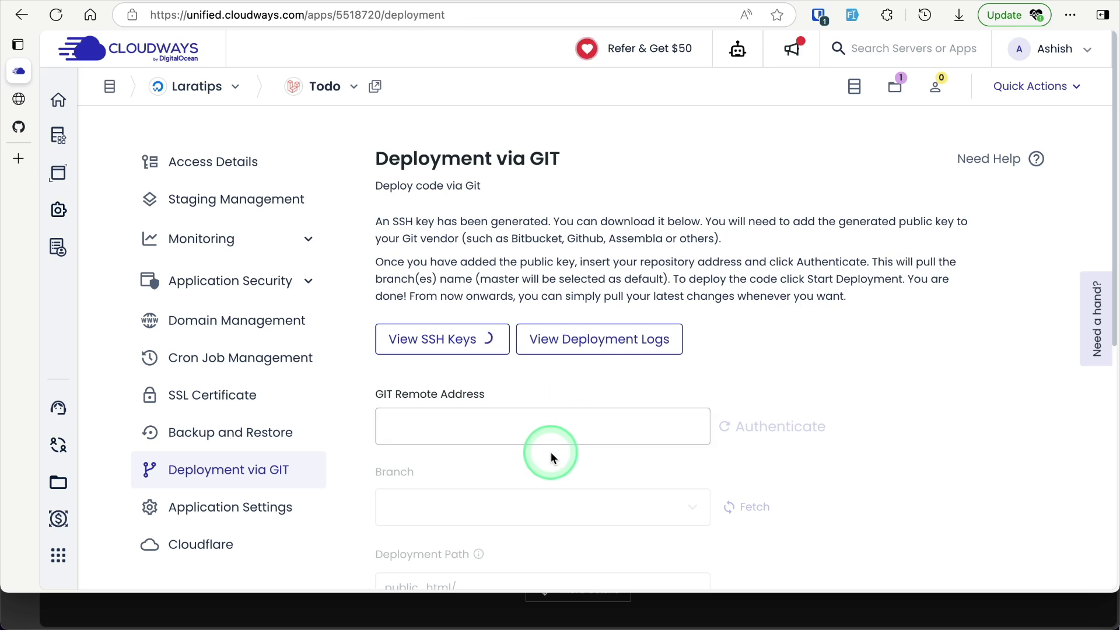
left_click(437, 337)
left_click(797, 229)
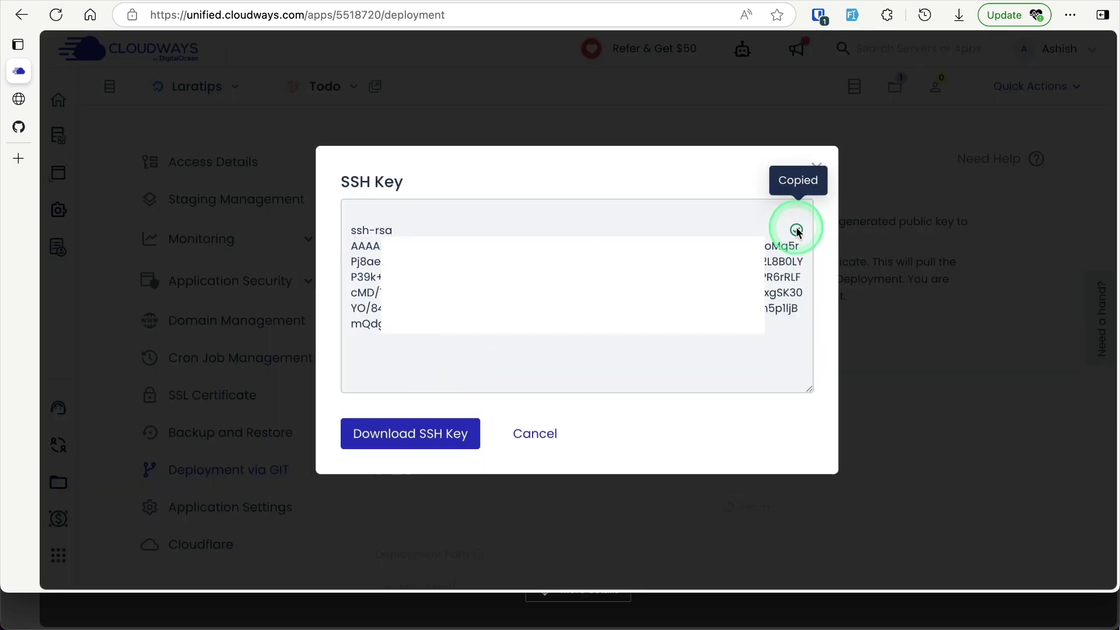
- Switch to the todoapp repository on GitHub and open the form for adding a deploy key
left_click(19, 127)
left_click(718, 93)
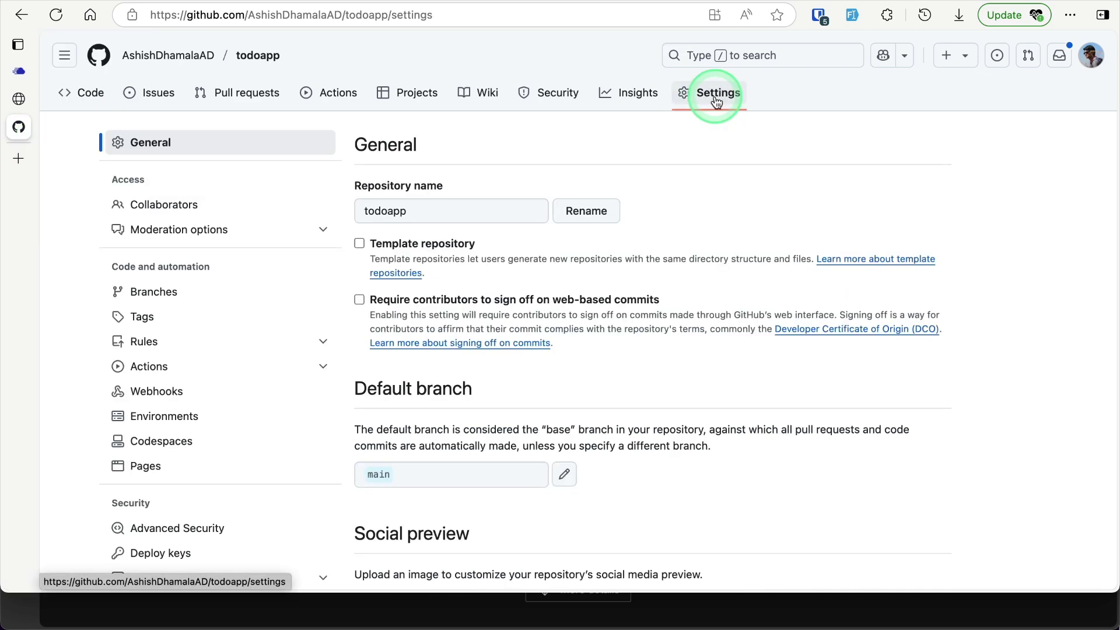
scroll(250, 445, "down", 5)
left_click(185, 349)
left_click(919, 195)
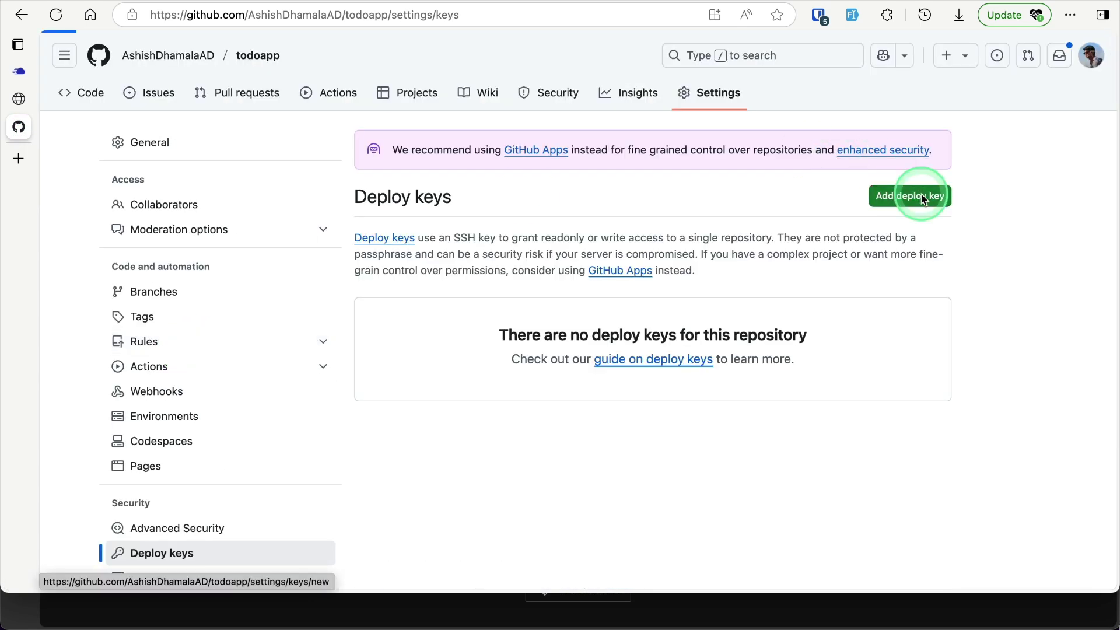
- Add the copied SSH key as a deploy key titled "Cloudways Todo Application Laratips" and confirm access with a passkey
left_click(561, 300)
key("super+v")
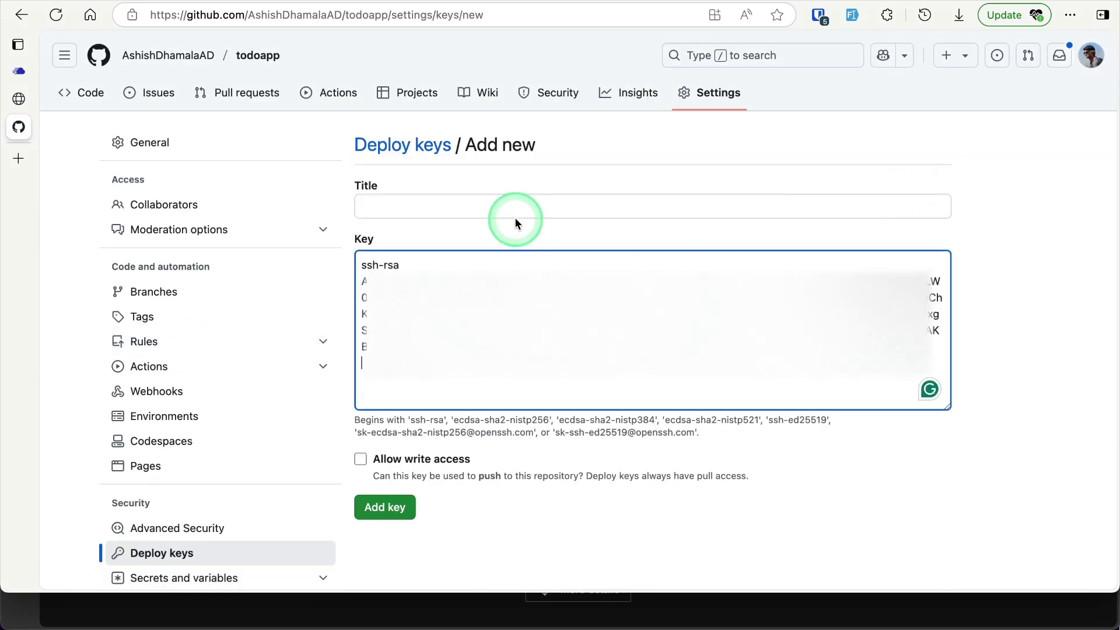
left_click(509, 202)
left_click(469, 256)
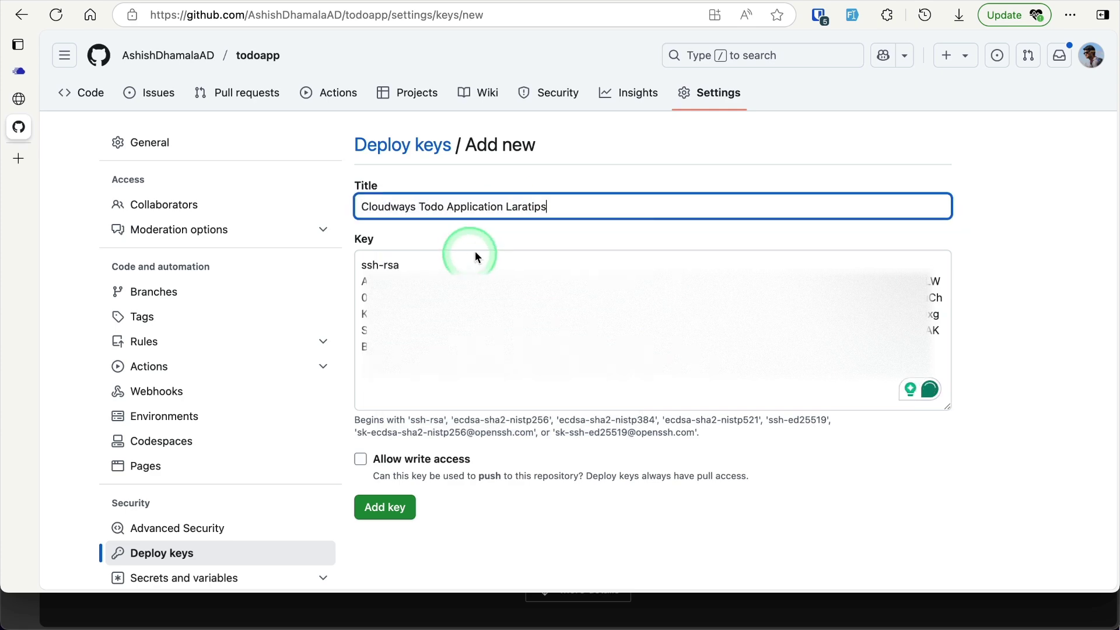
left_click(388, 509)
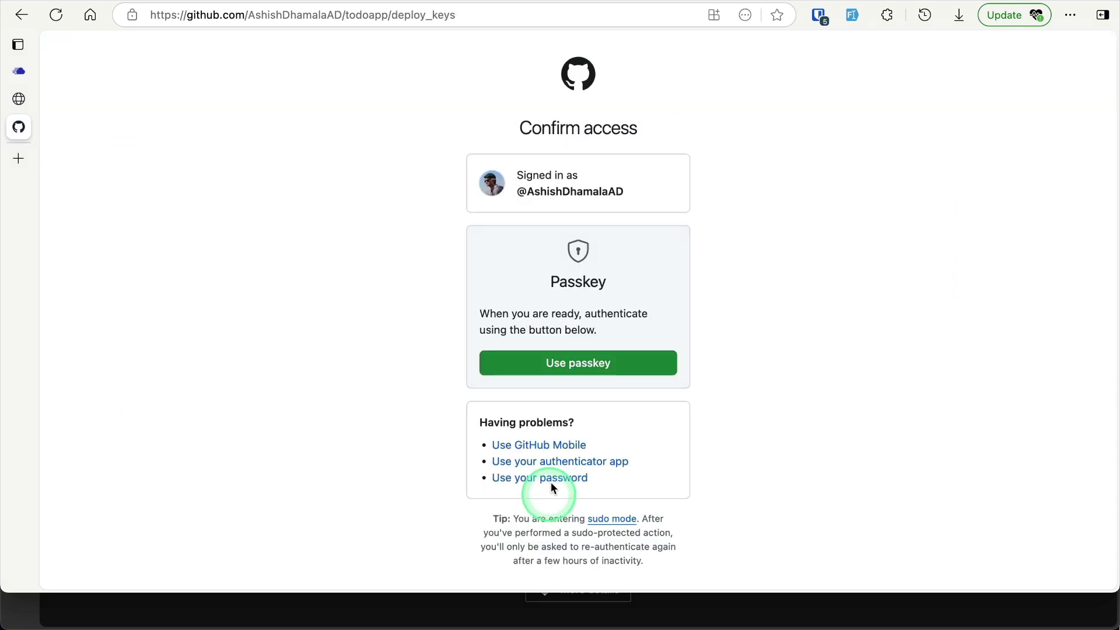
left_click(590, 363)
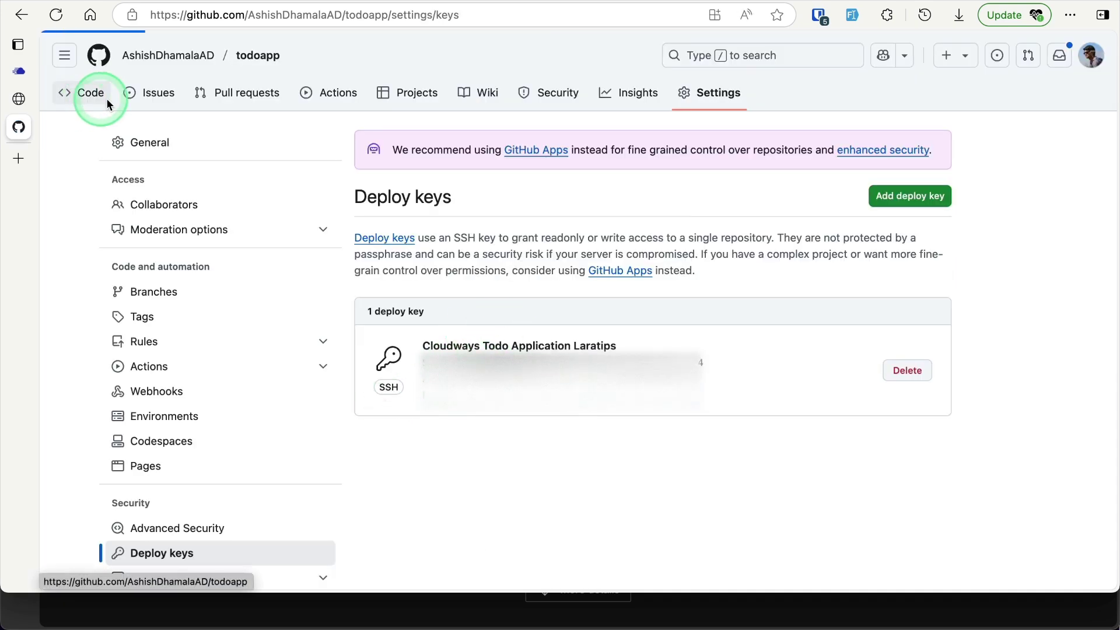
- Copy the SSH clone address of the todoapp repository from its code page
left_click(87, 93)
left_click(775, 200)
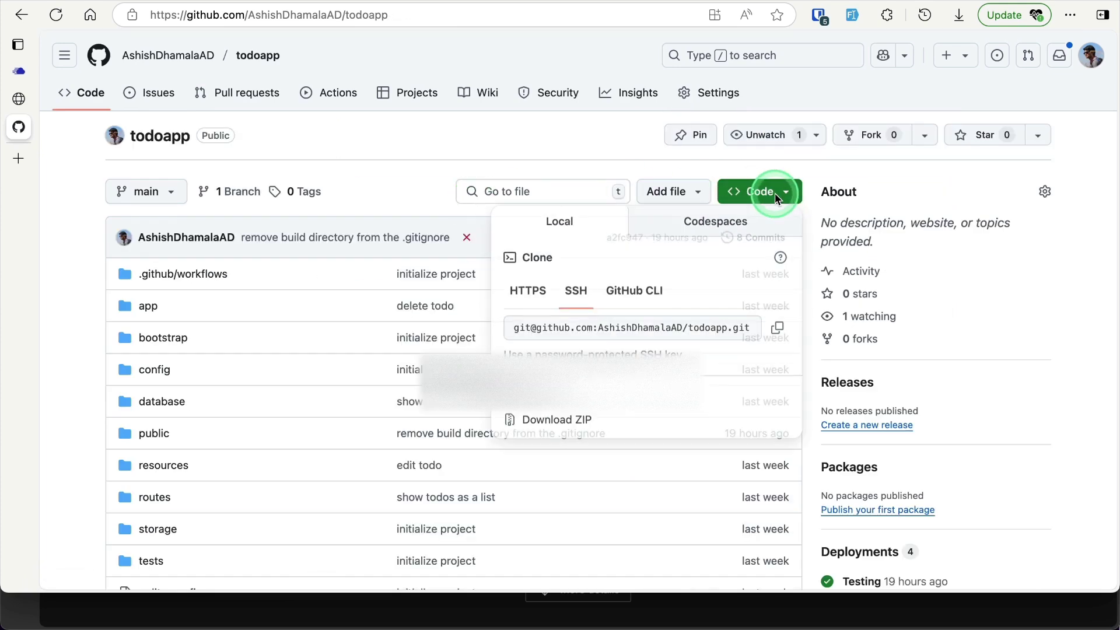
left_click(779, 335)
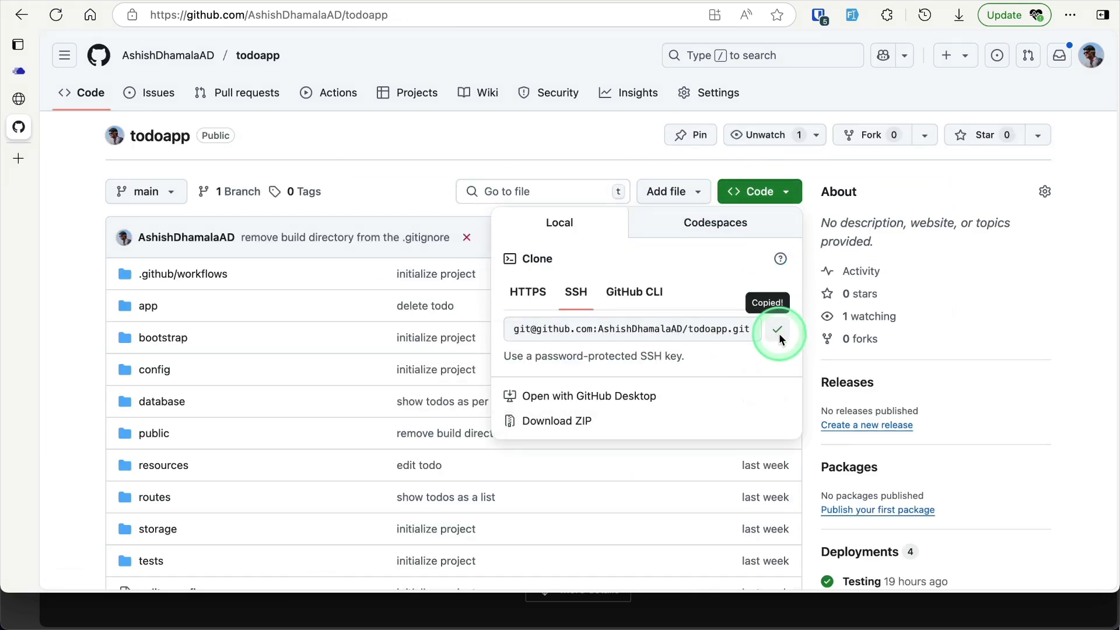
- Return to Cloudways, paste the copied repository address as the GIT remote address and authenticate it
left_click(18, 70)
left_click(490, 361)
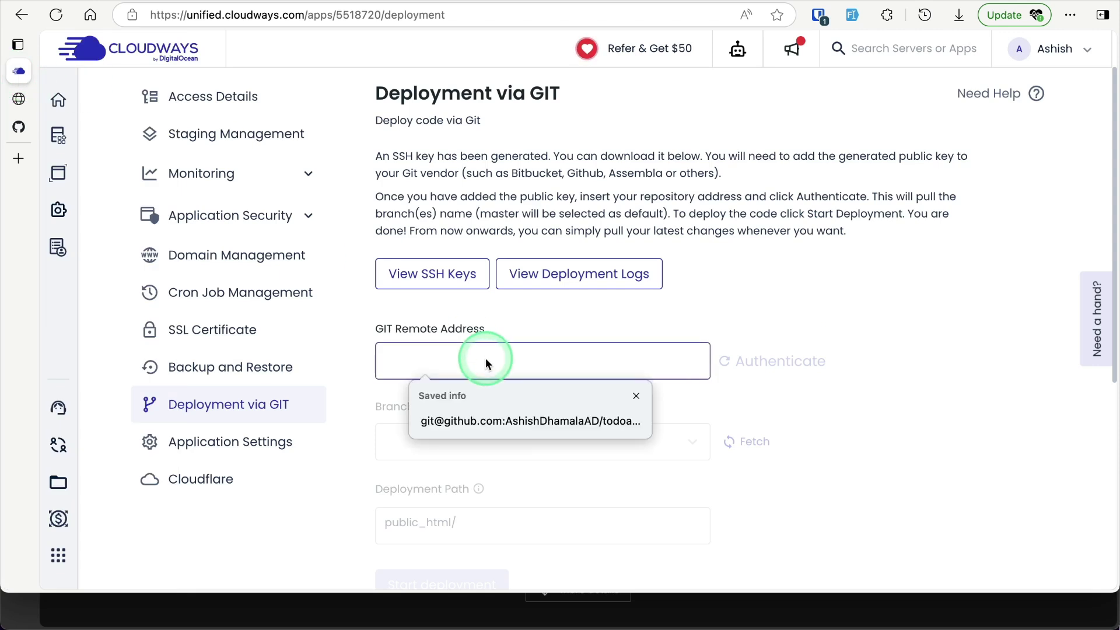
key("super+v")
left_click(787, 365)
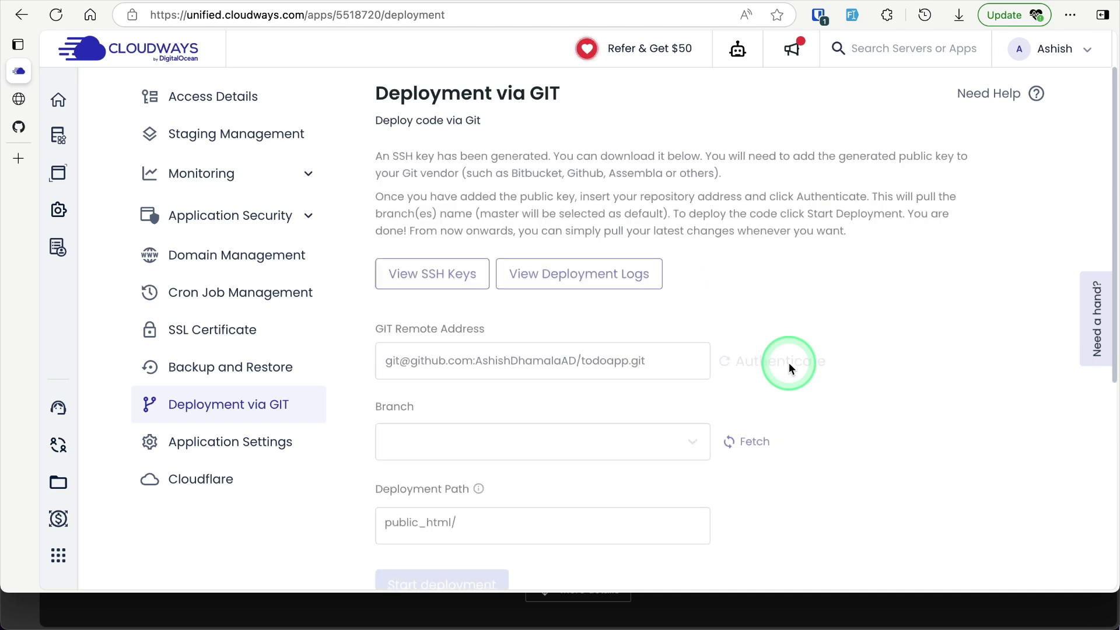
- Select the main branch and start the deployment to public_html/
scroll(788, 362, "down", 3)
left_click(690, 288)
left_click(449, 323)
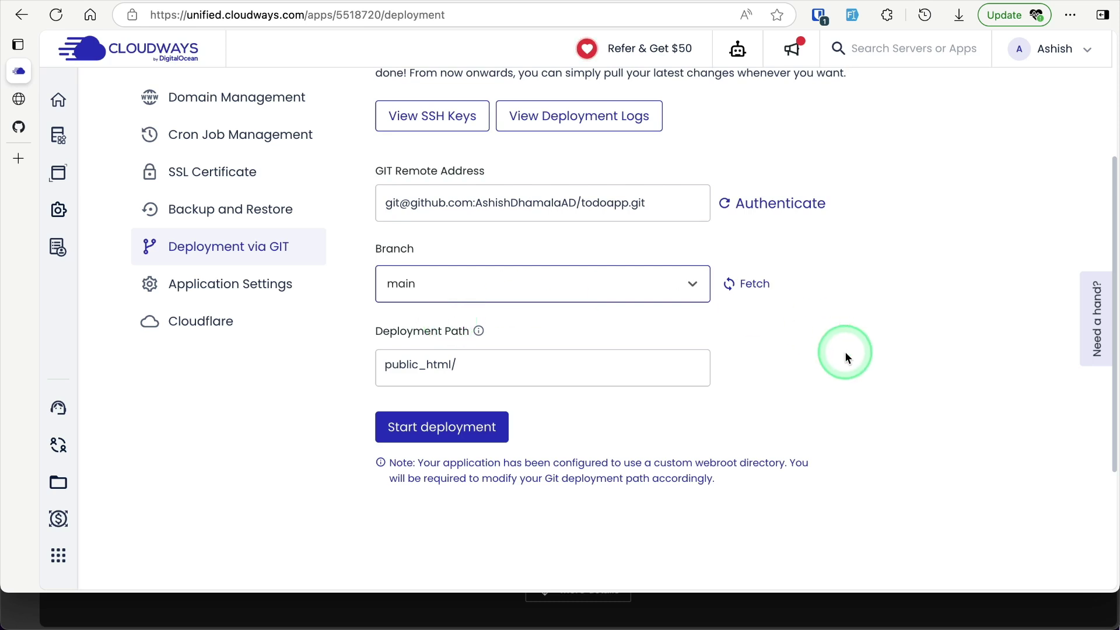
scroll(845, 351, "down", 2)
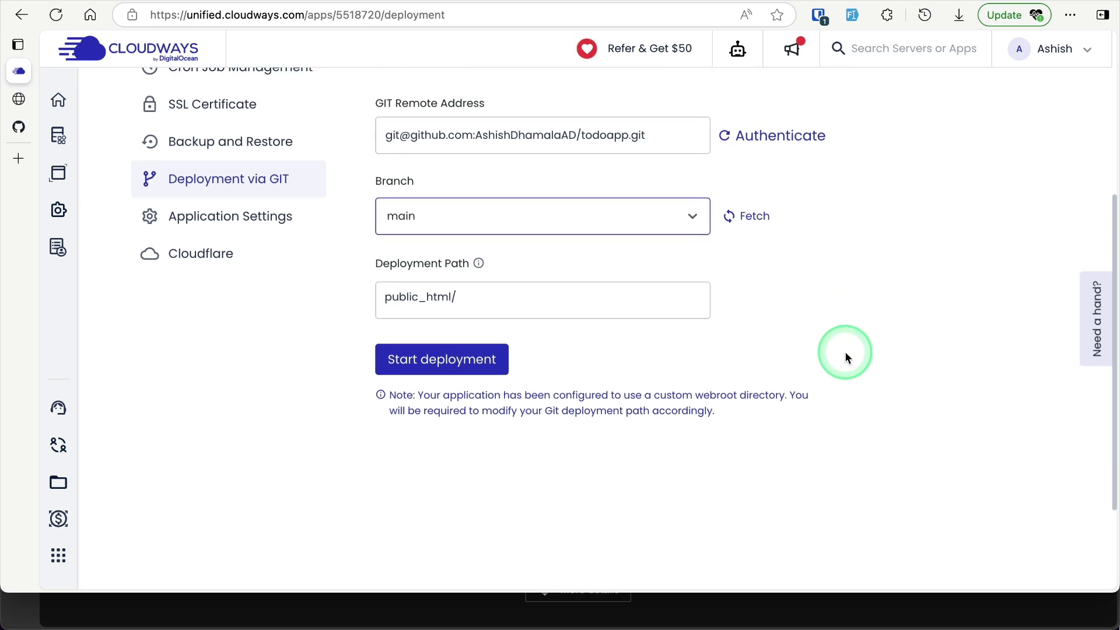
left_click(442, 359)
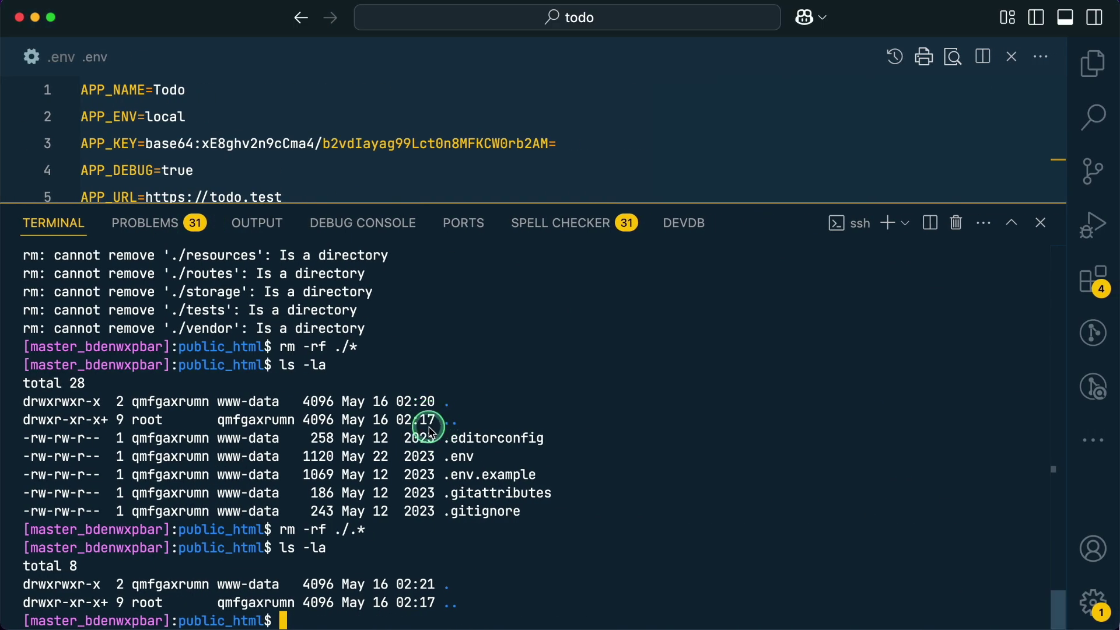
- In the SSH terminal, list the files in public_html with ls -la and run php artisan --version
type("ls -la")
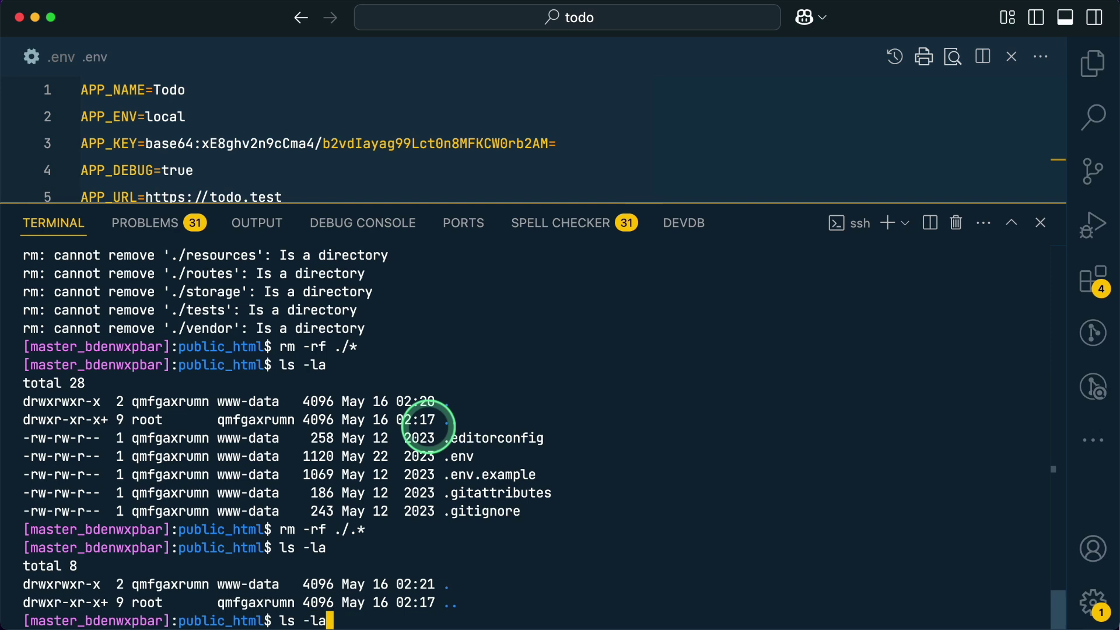
key("Return")
type("php artisan --version")
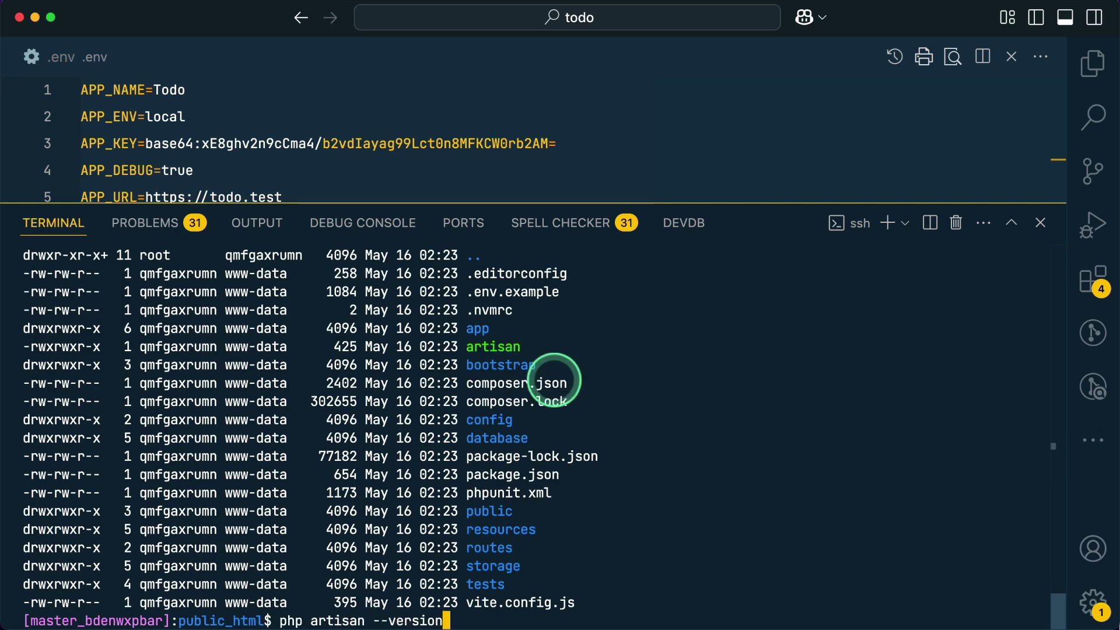
key("Return")
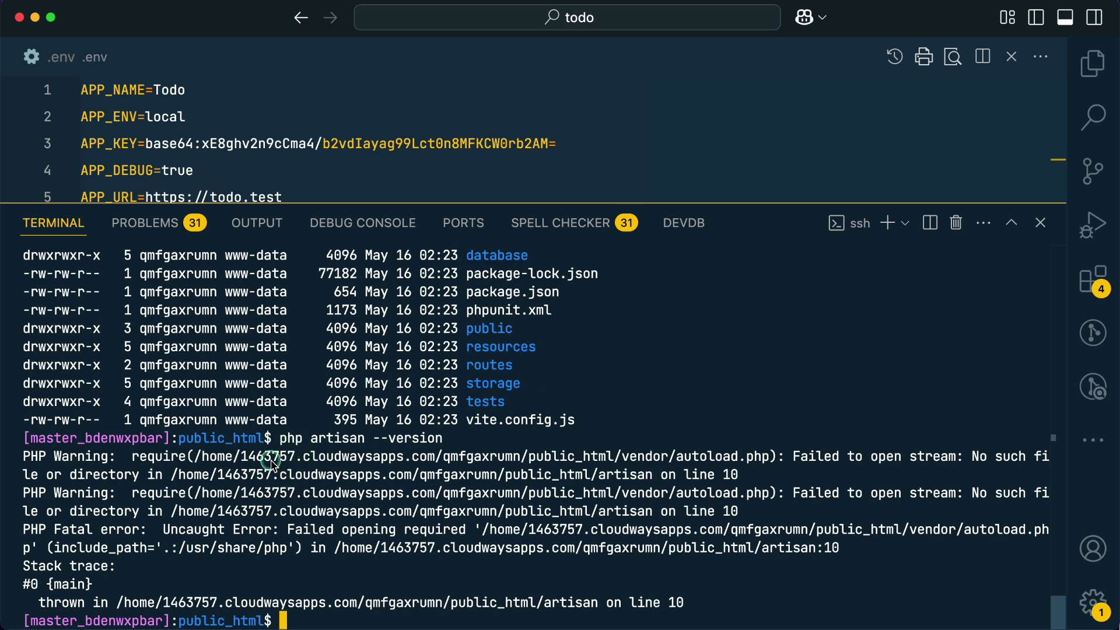
left_click_drag(274, 442, 413, 587)
left_click(484, 591)
- Check the server's PHP version with php --version
type("php --version")
key("Return")
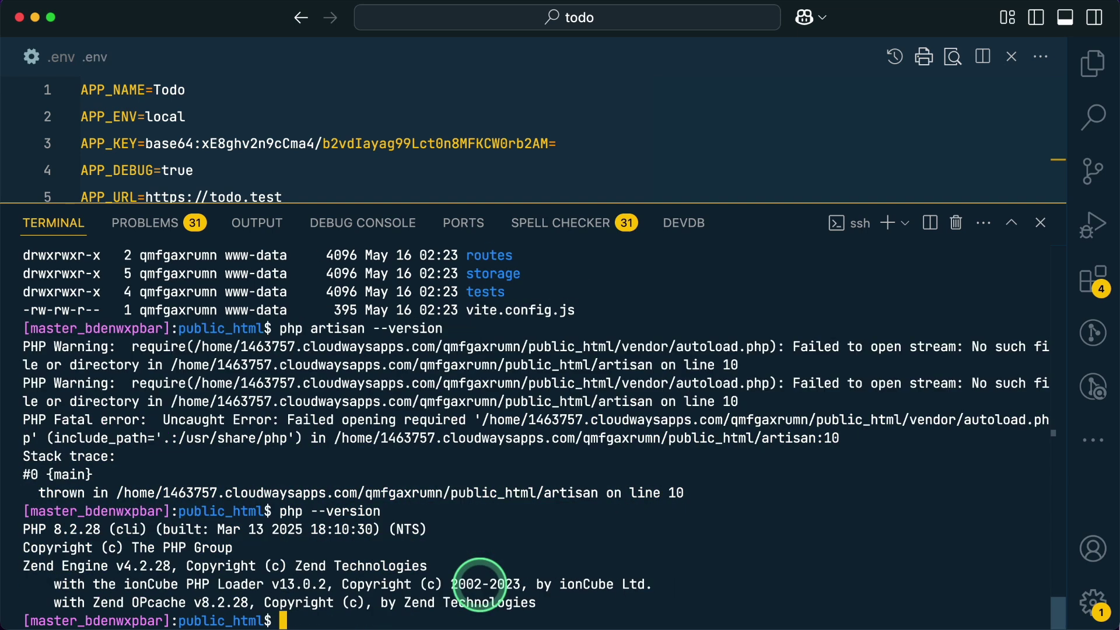
left_click_drag(39, 529, 146, 531)
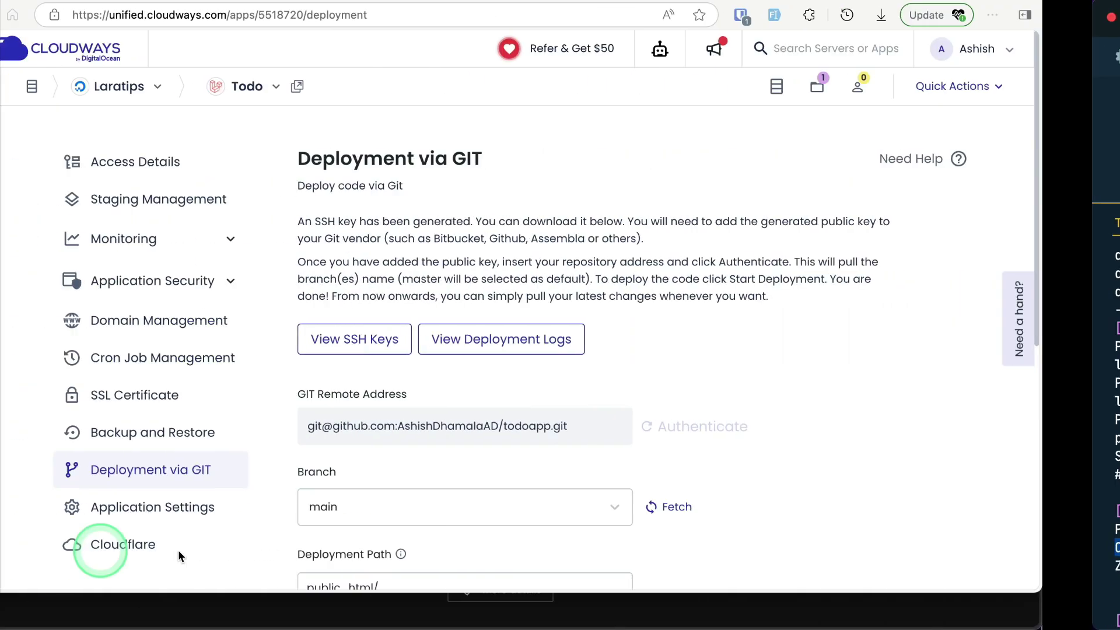
- Switch to Cloudways and open the package settings of the Laratips server
left_click(110, 88)
left_click(245, 225)
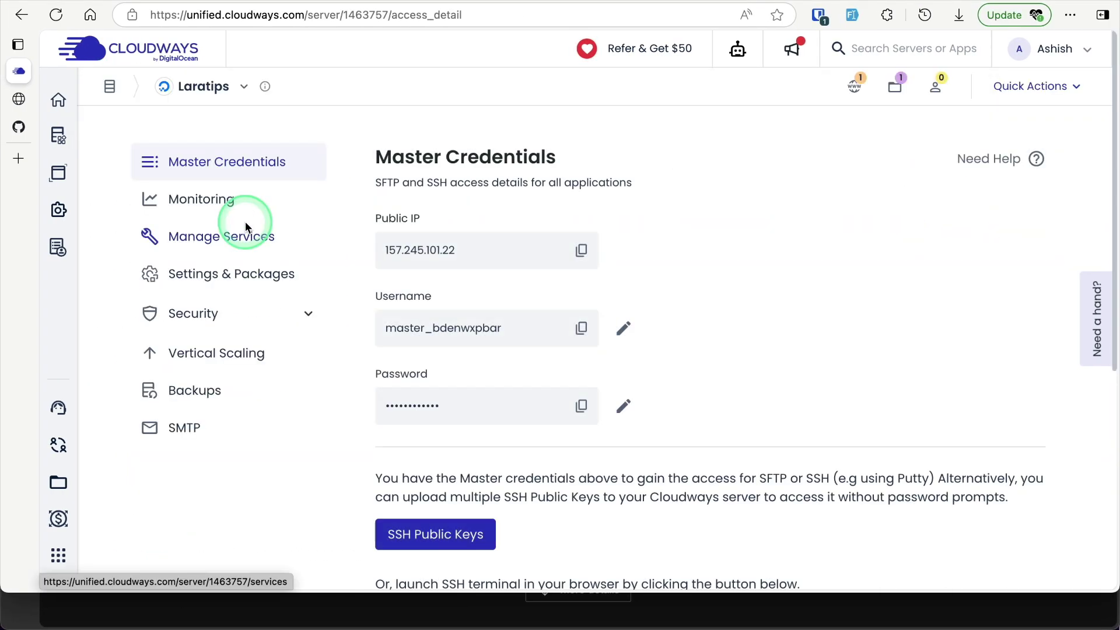
left_click(231, 274)
left_click(559, 228)
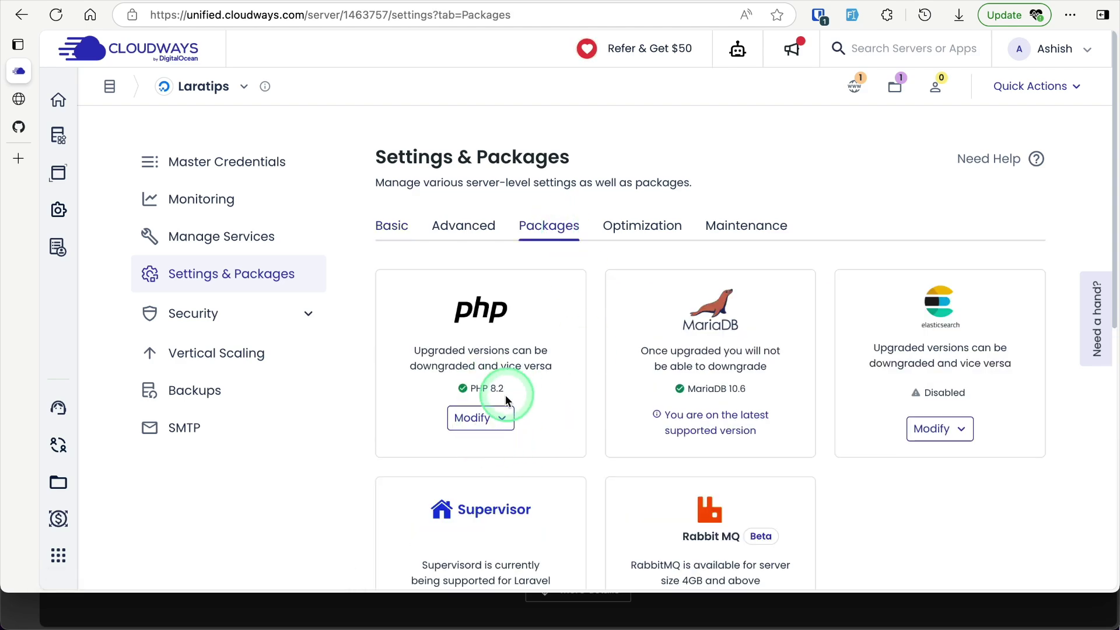
- Change the server's PHP package to PHP 8.3 and accept the compatibility warning
left_click(500, 423)
scroll(500, 427, "down", 1)
scroll(500, 428, "down", 2)
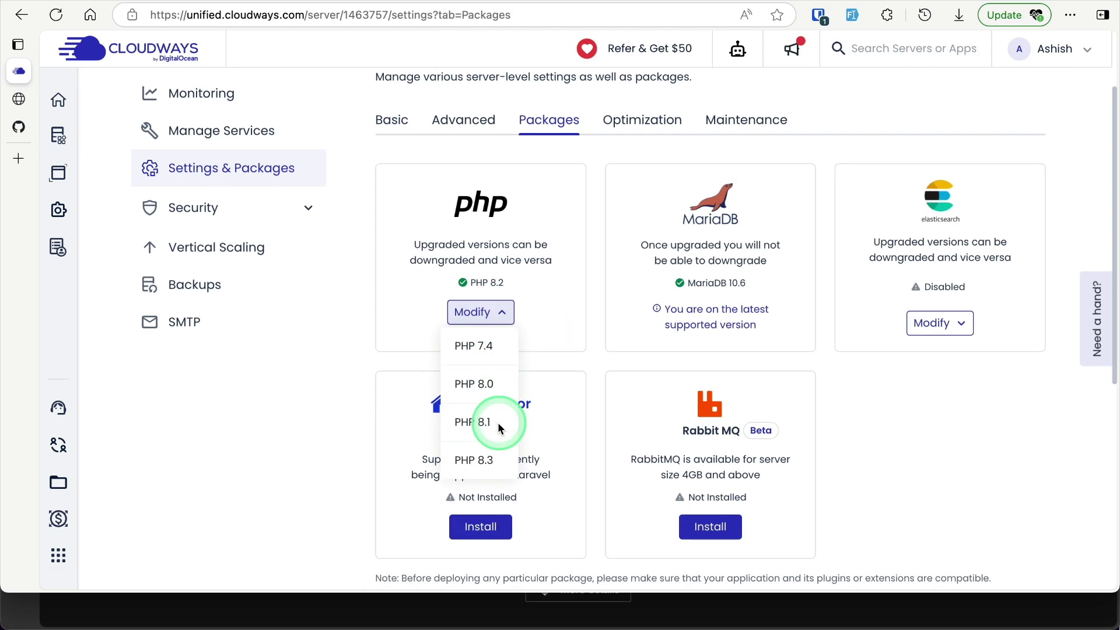
left_click(479, 460)
left_click(386, 401)
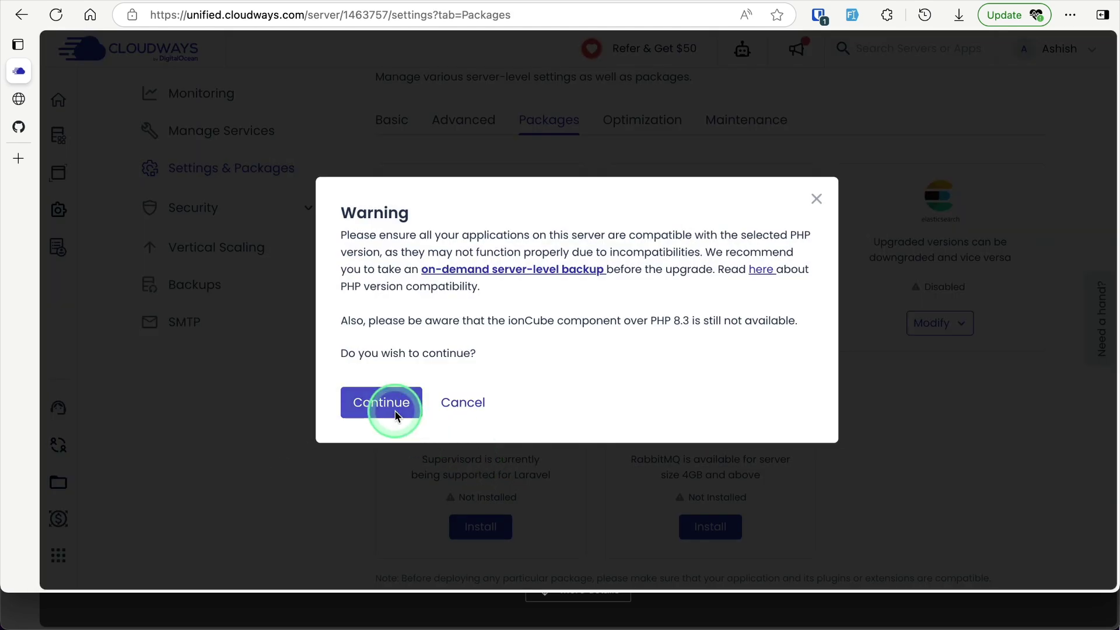
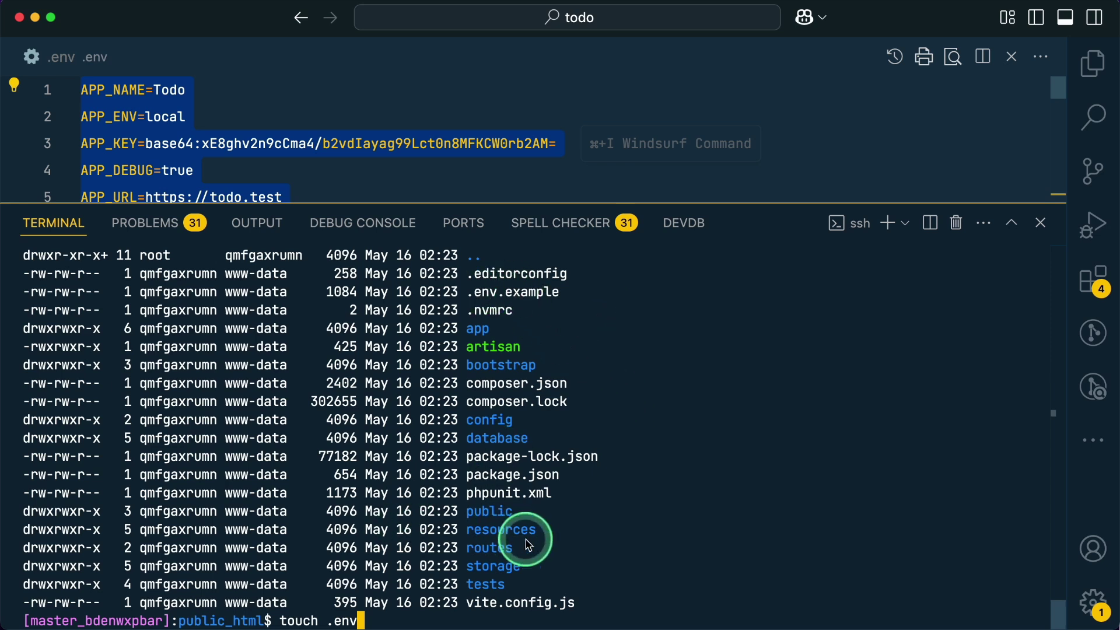
- Create a .env file in public_html with touch, open it in vi and paste the local environment settings, including the app key
key("Return")
type("vi .env")
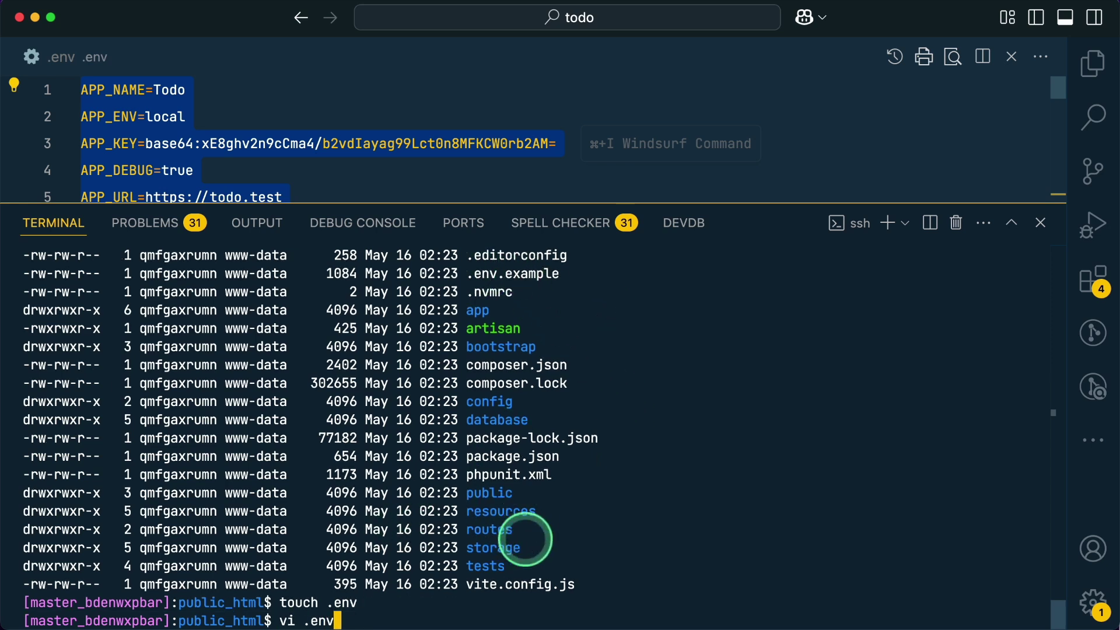
key("Return")
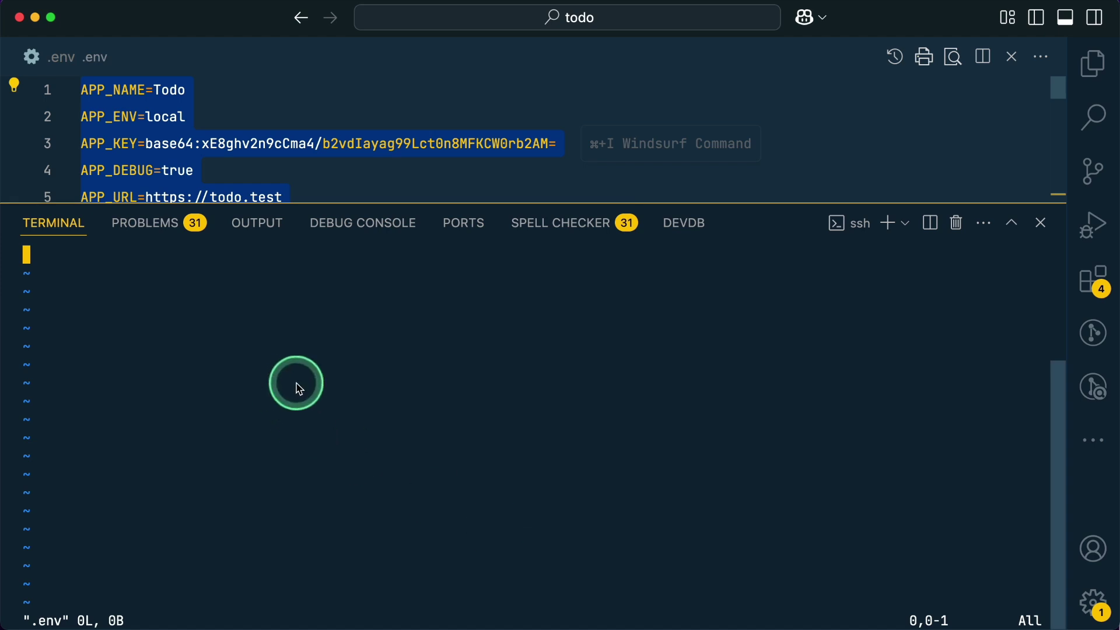
key("i")
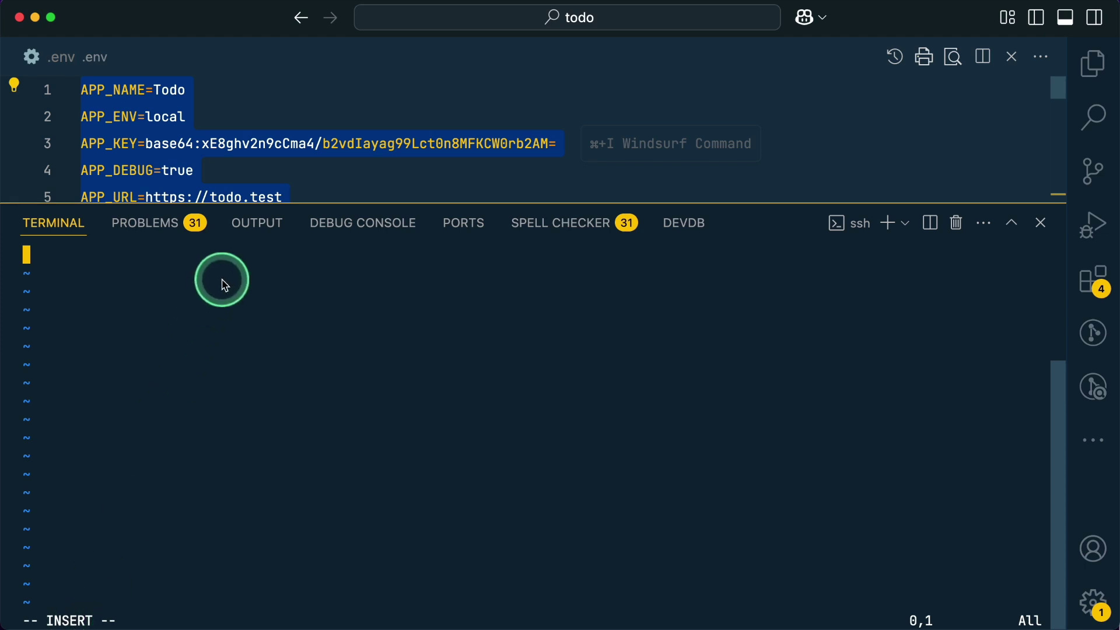
key("super+v")
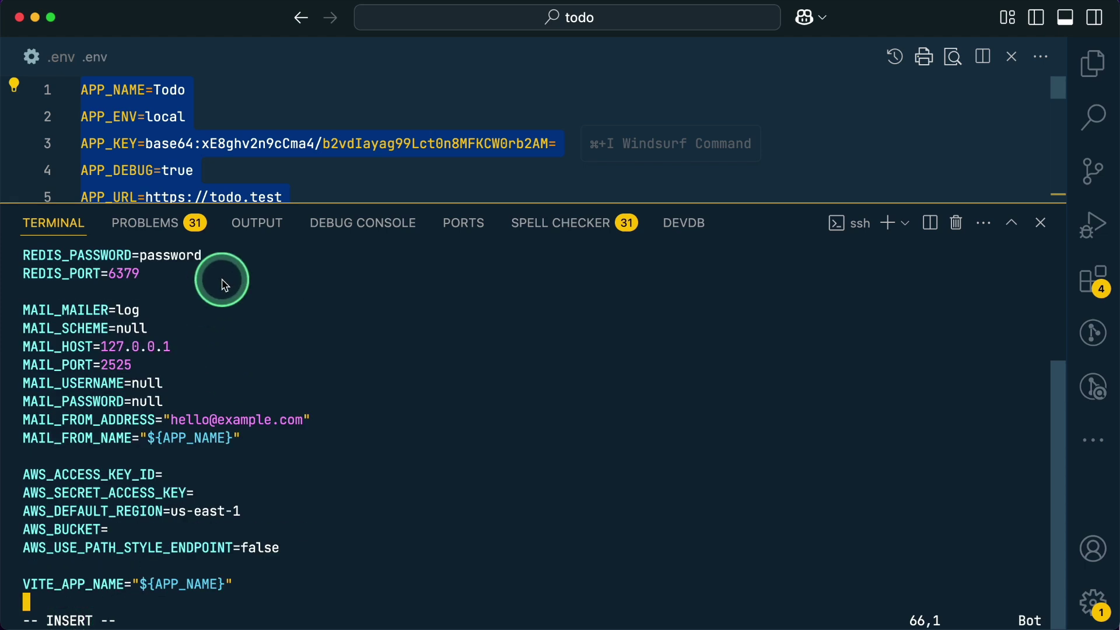
- Replace the APP_URL value in the server's .env with the deployed site's URL copied from the browser
key("Up")
key("Up")
key("Up")
key("Up")
key("Up")
key("Up")
key("Up")
key("Up")
key("Up")
key("Up")
key("Up")
key("Up")
key("Up")
key("Up")
key("Up")
key("Up")
key("Up")
key("Up")
key("Up")
key("Up")
key("Up")
key("Up")
key("Up")
key("Up")
key("Up")
key("Up")
key("Up")
key("Up")
key("Up")
key("Up")
key("Up")
key("Up")
key("Up")
key("Up")
key("Up")
key("Up")
key("Up")
key("Up")
key("Up")
key("Up")
key("Up")
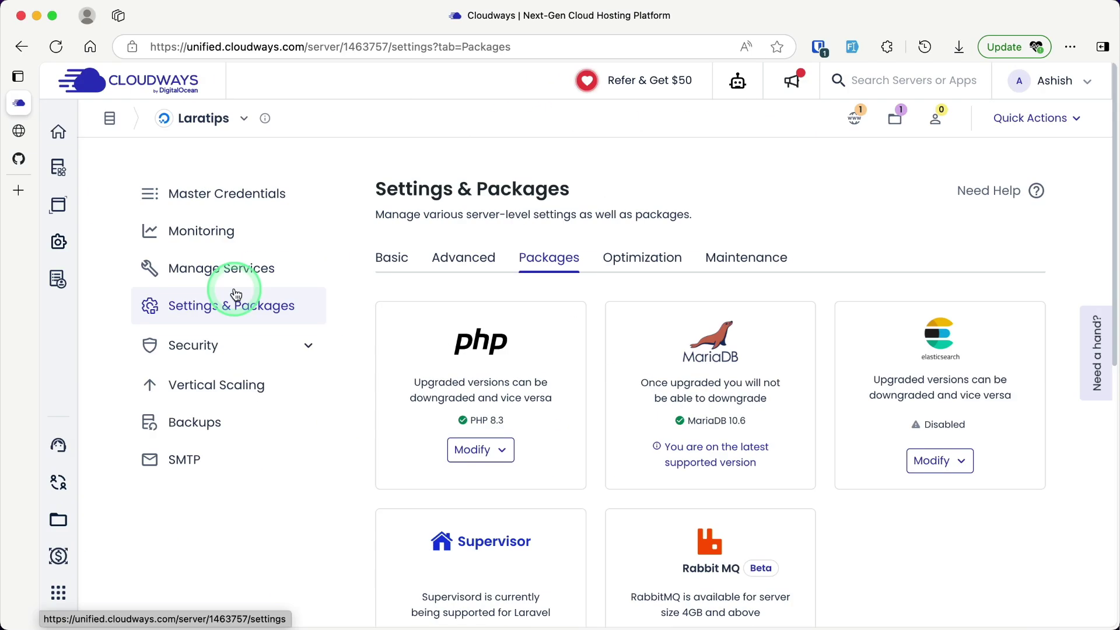
left_click(18, 131)
left_click(462, 51)
key("super+c")
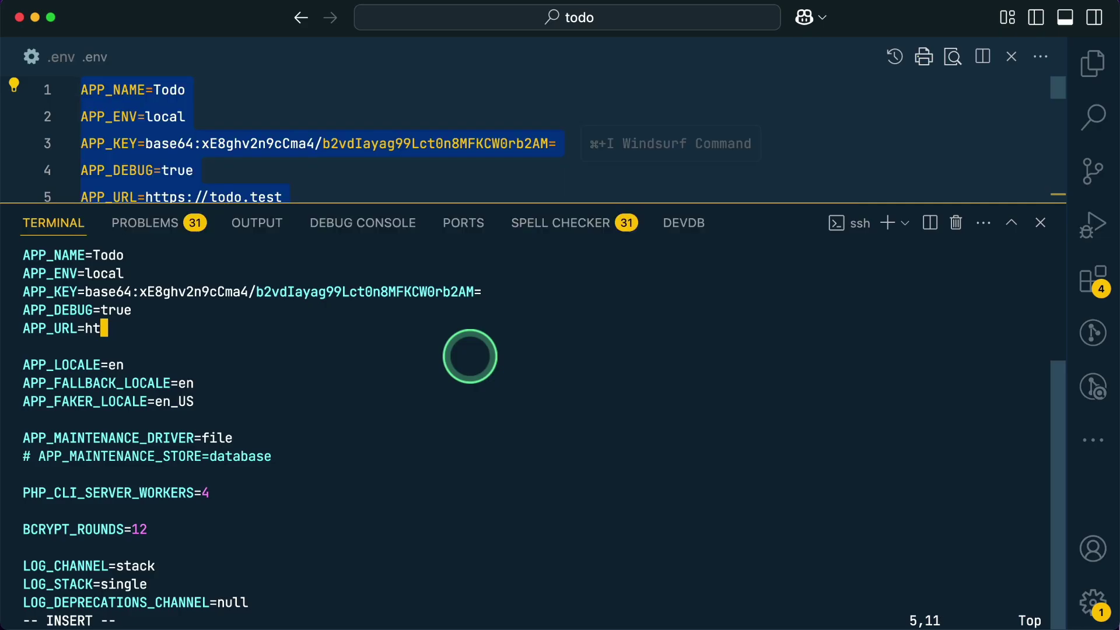
key("BackSpace")
key("BackSpace")
key("super+v")
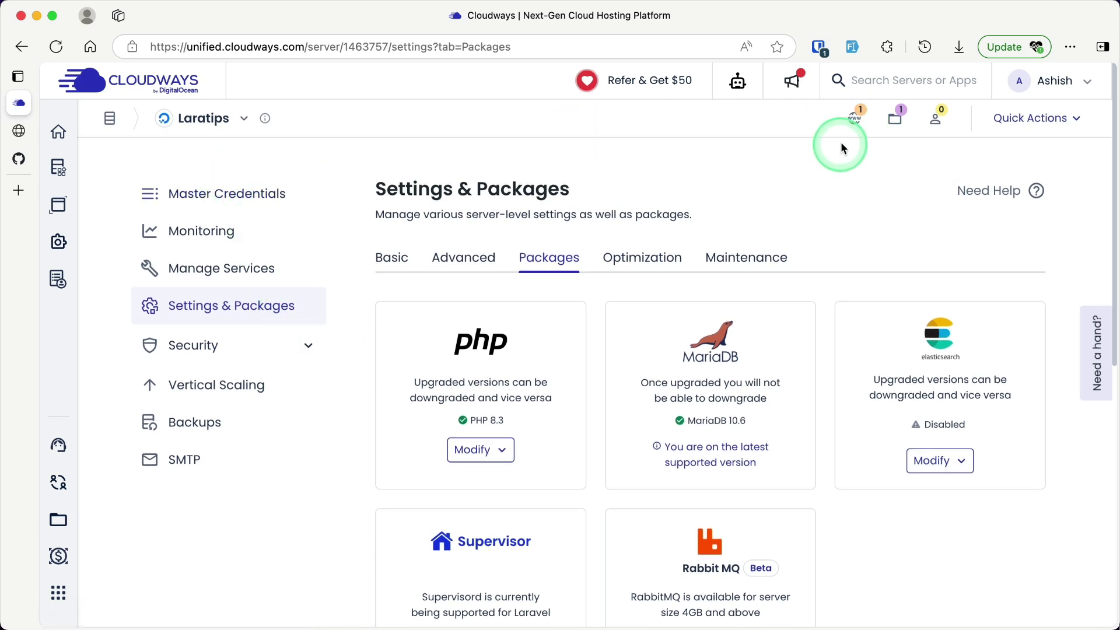
- Open the Todo application's Access Details in Cloudways and look up the database name, username and password
left_click(856, 118)
left_click(934, 199)
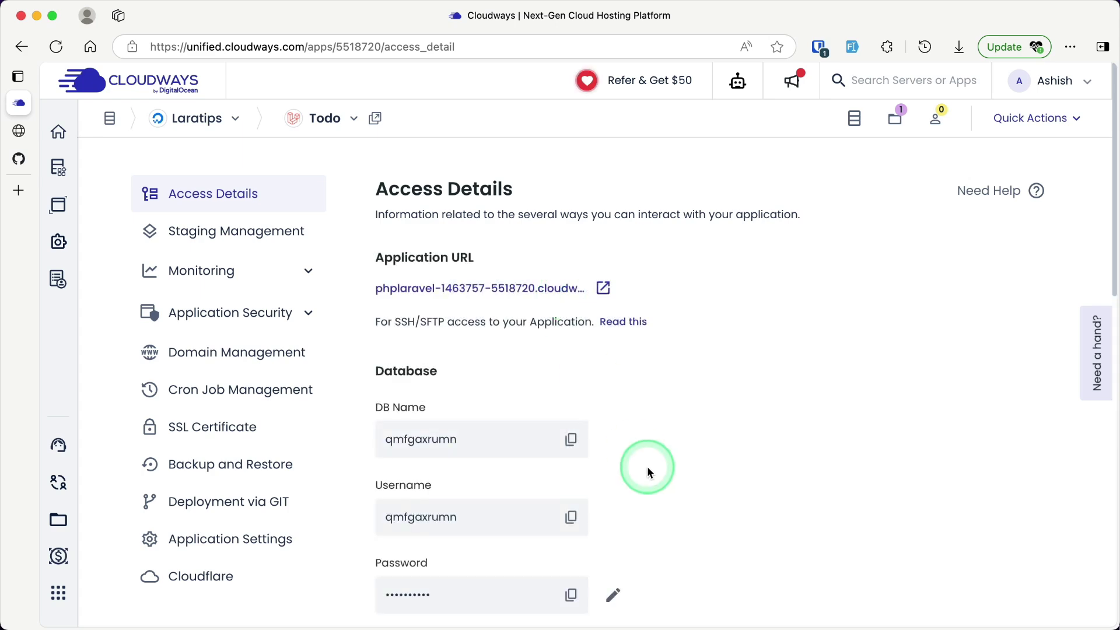
scroll(646, 467, "down", 5)
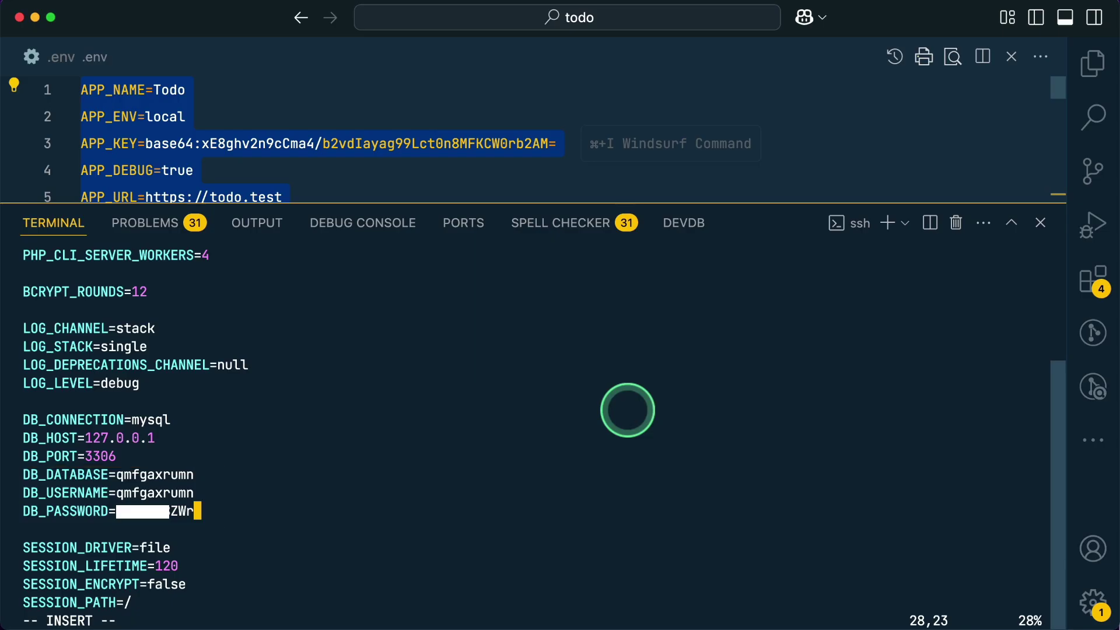
- Set REDIS_PASSWORD to null in the server's .env file
key("Down")
key("Down")
key("Down")
key("Down")
key("Down")
key("Down")
key("Down")
key("Down")
key("Down")
key("Down")
key("Down")
key("Down")
key("Down")
key("Down")
key("Down")
key("Down")
key("Down")
key("Down")
key("Down")
key("Down")
key("Up")
key("Up")
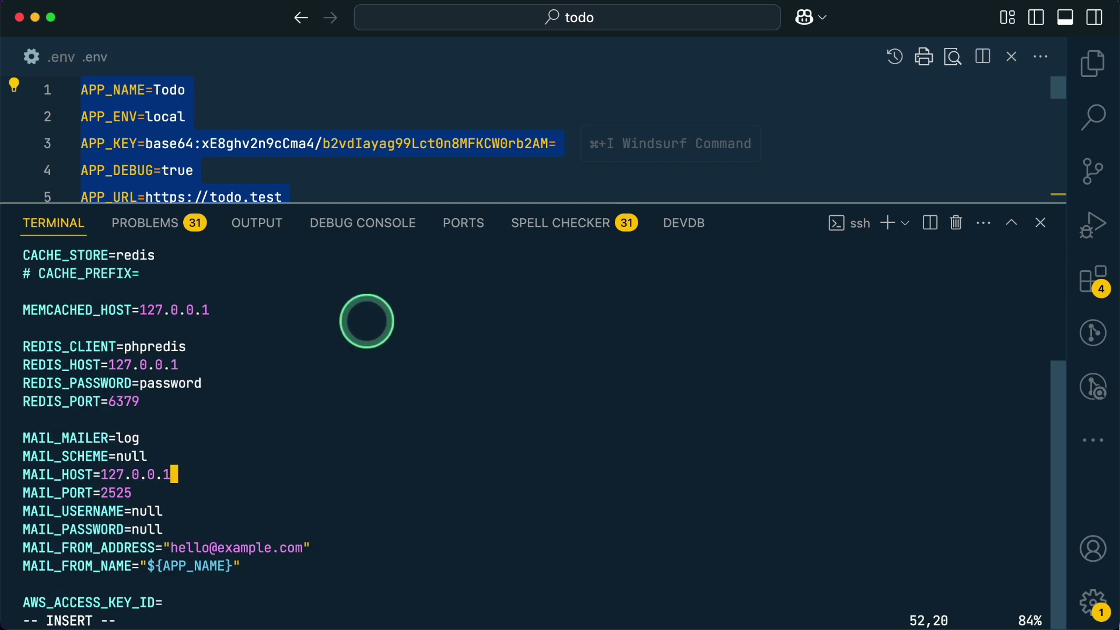
key("Up")
key("Up")
key("Up")
key("Up")
key("Up")
key("Up")
key("Up")
key("Down")
key("Down")
key("Delete")
key("BackSpace")
key("BackSpace")
key("BackSpace")
key("BackSpace")
key("BackSpace")
key("BackSpace")
key("BackSpace")
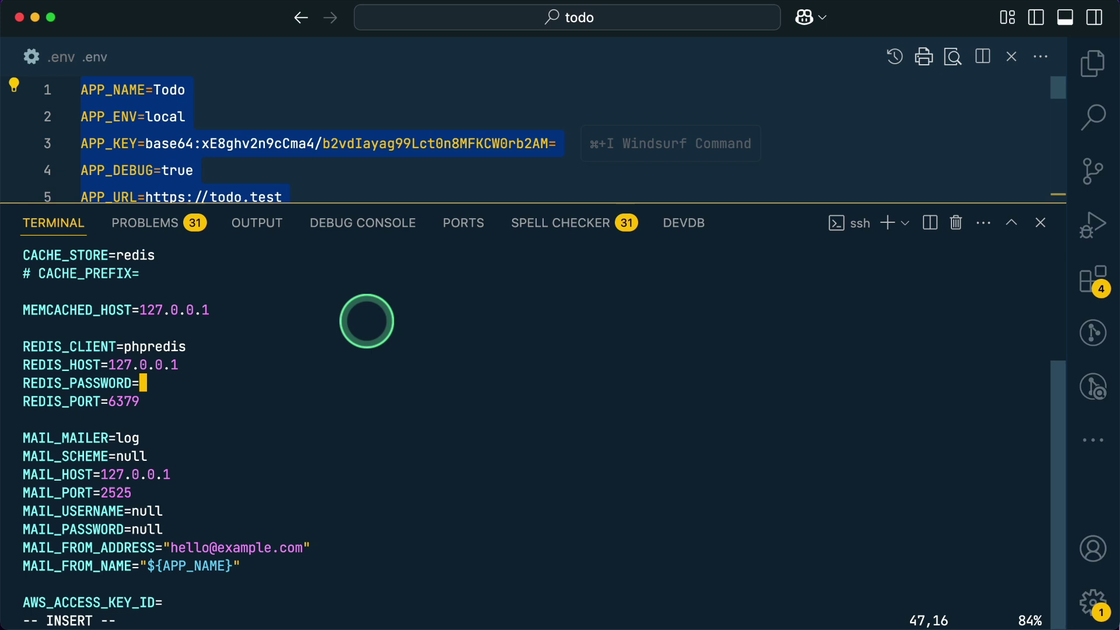
type("null")
- Review the remaining mail, AWS and Vite entries towards the end of the .env file
key("Down")
key("Down")
key("Down")
key("Down")
key("Down")
key("Down")
key("Down")
key("Down")
key("Down")
key("Down")
key("Down")
key("Down")
key("Down")
key("Down")
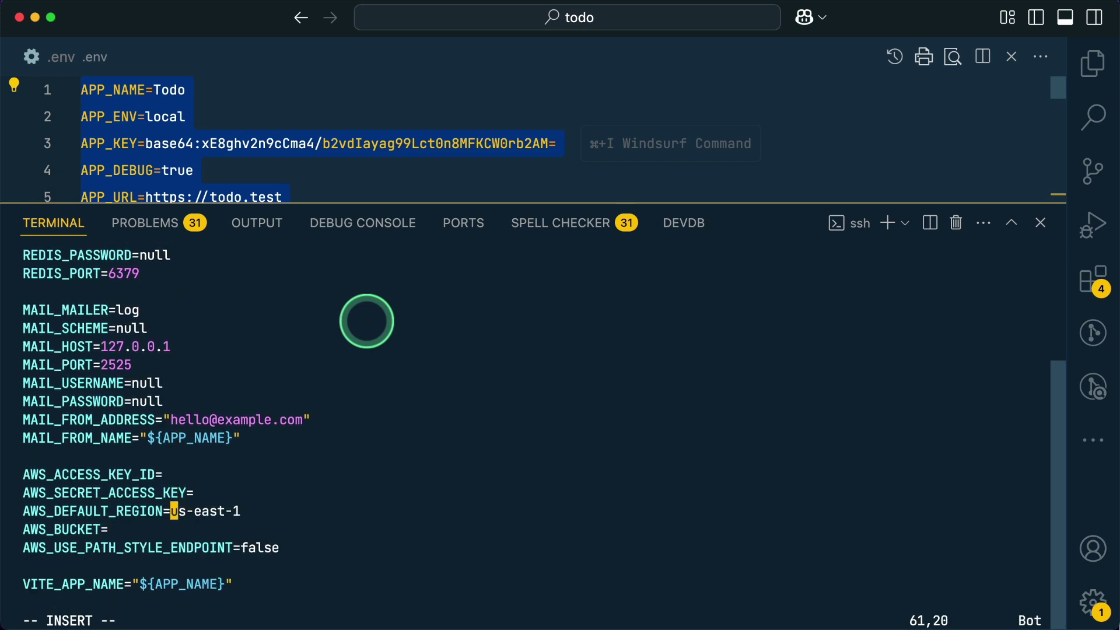
- Save the server's .env file and exit the vi editor
key("Down")
key("Down")
key("Down")
key("Down")
key("Down")
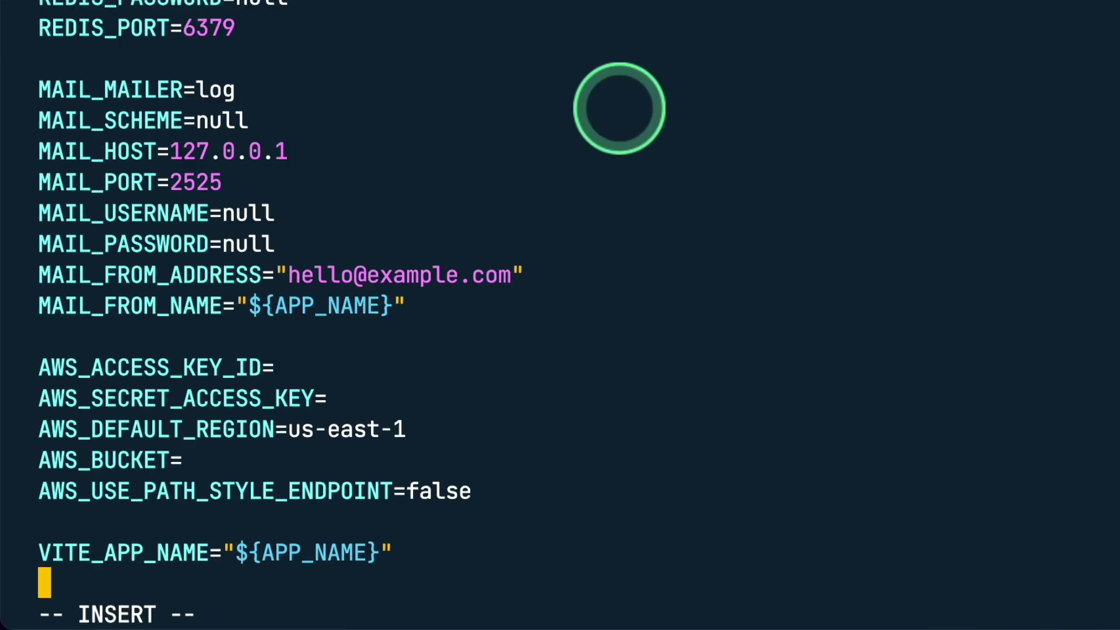
key("Escape")
type(":wq")
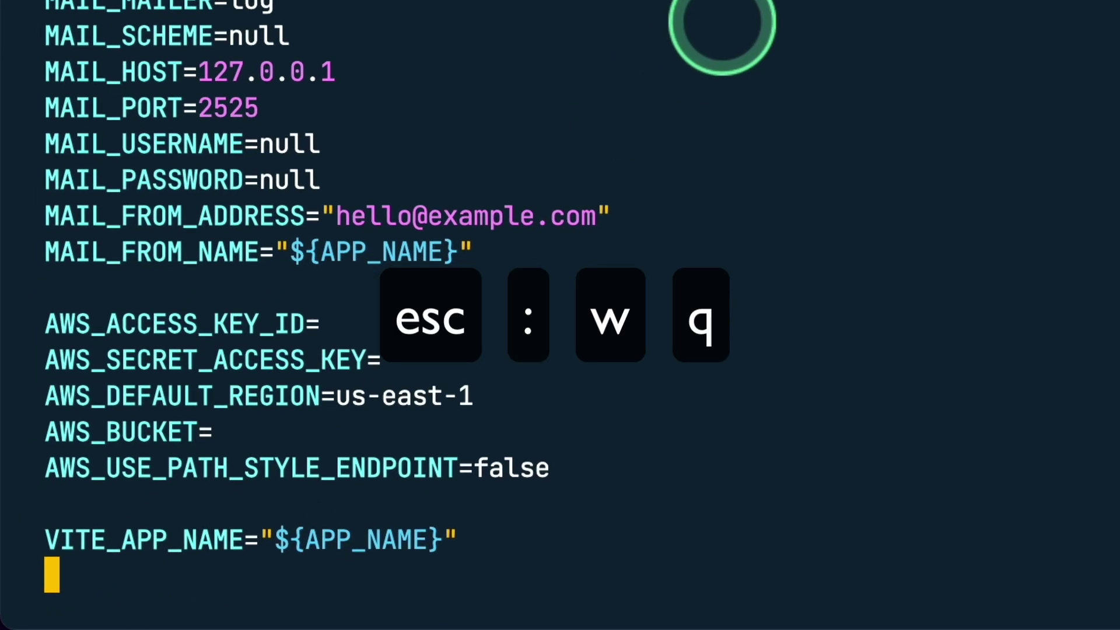
type(":wq")
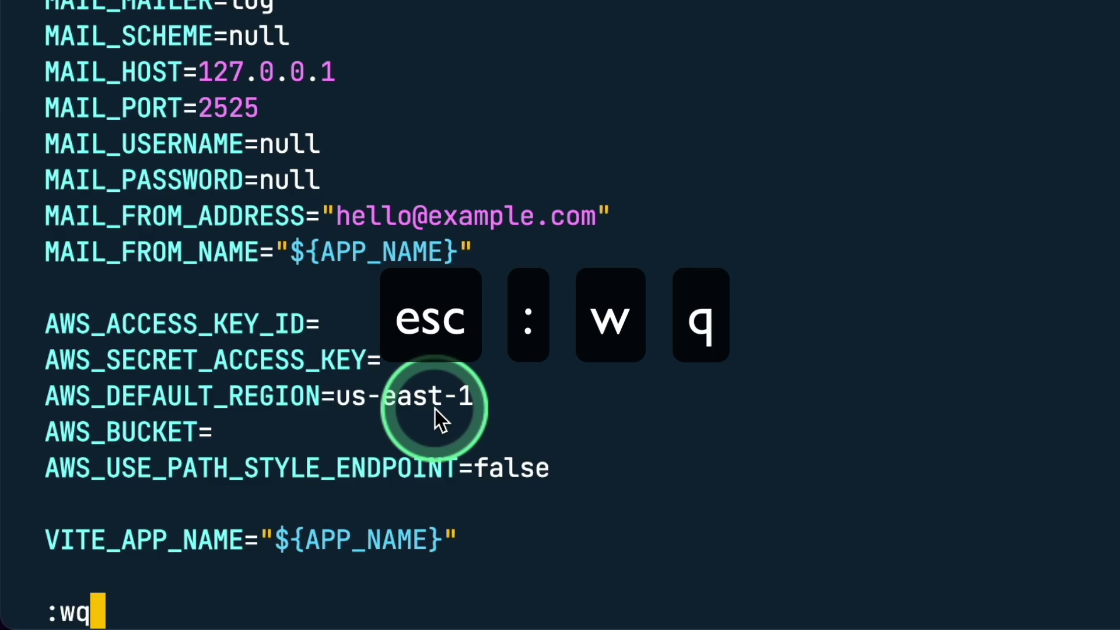
key("Return")
- Run composer update in the server's public_html folder and build the database with php artisan migrate --seed
type("composer update")
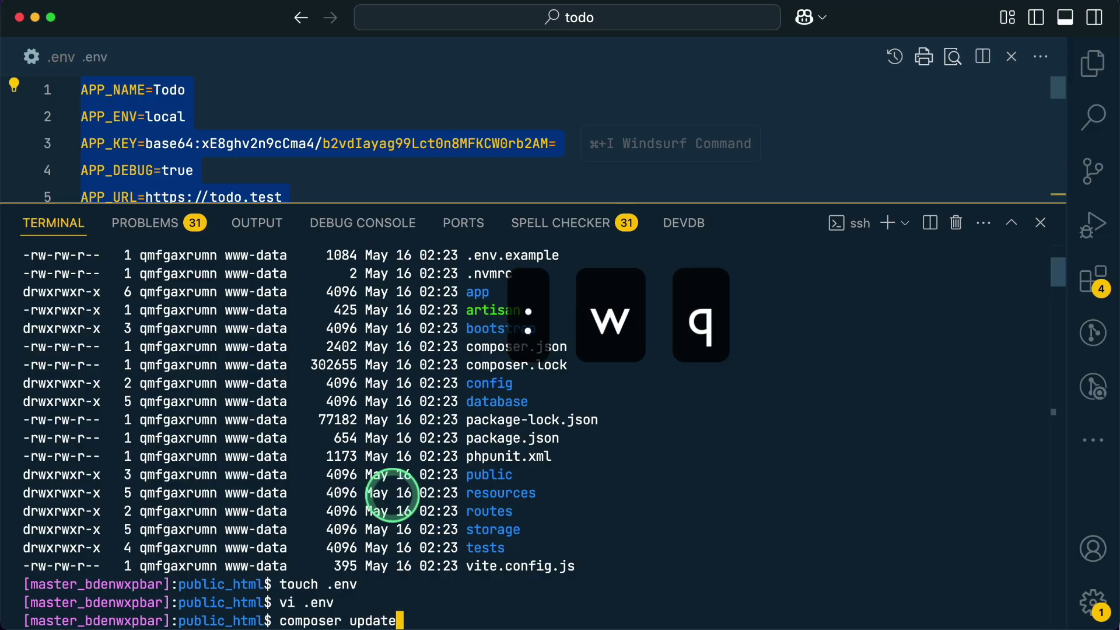
key("Return")
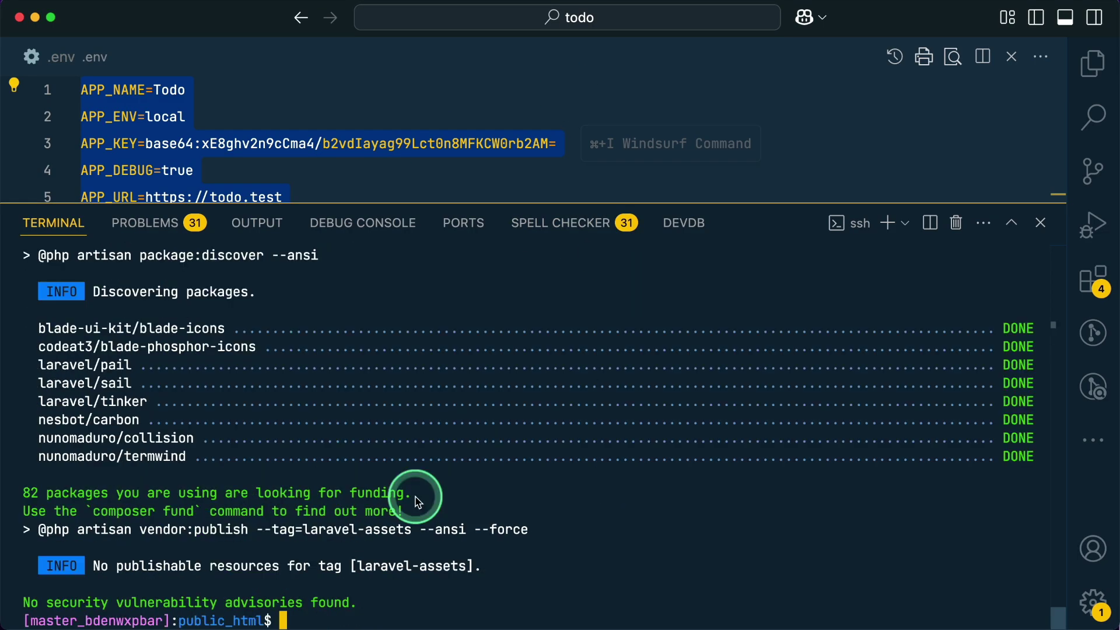
type("php artisan migrate -")
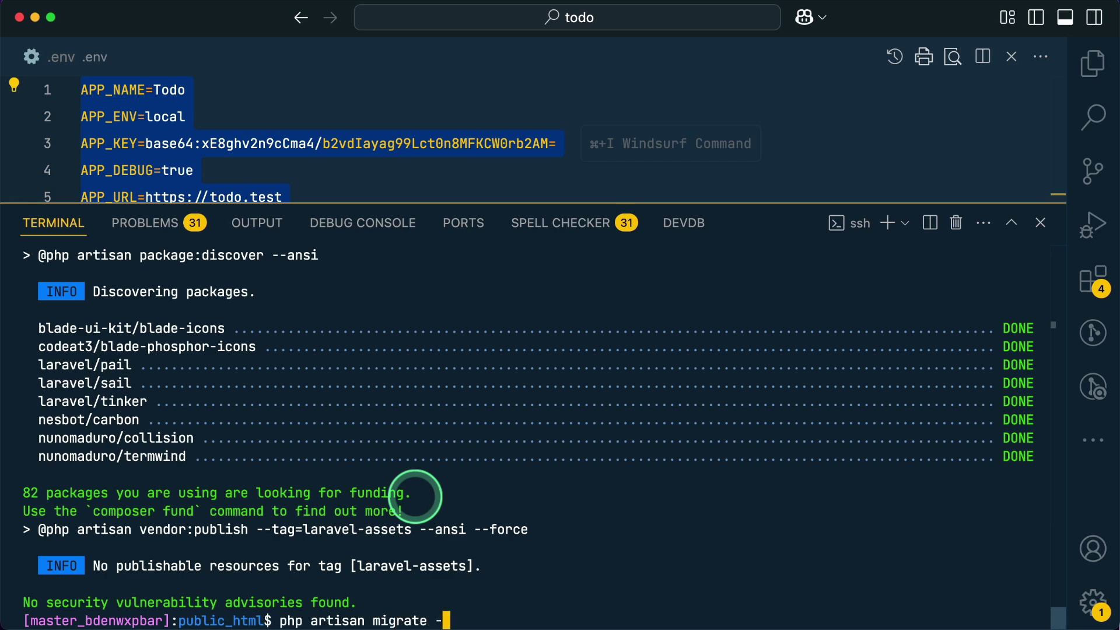
type("-seed")
key("Return")
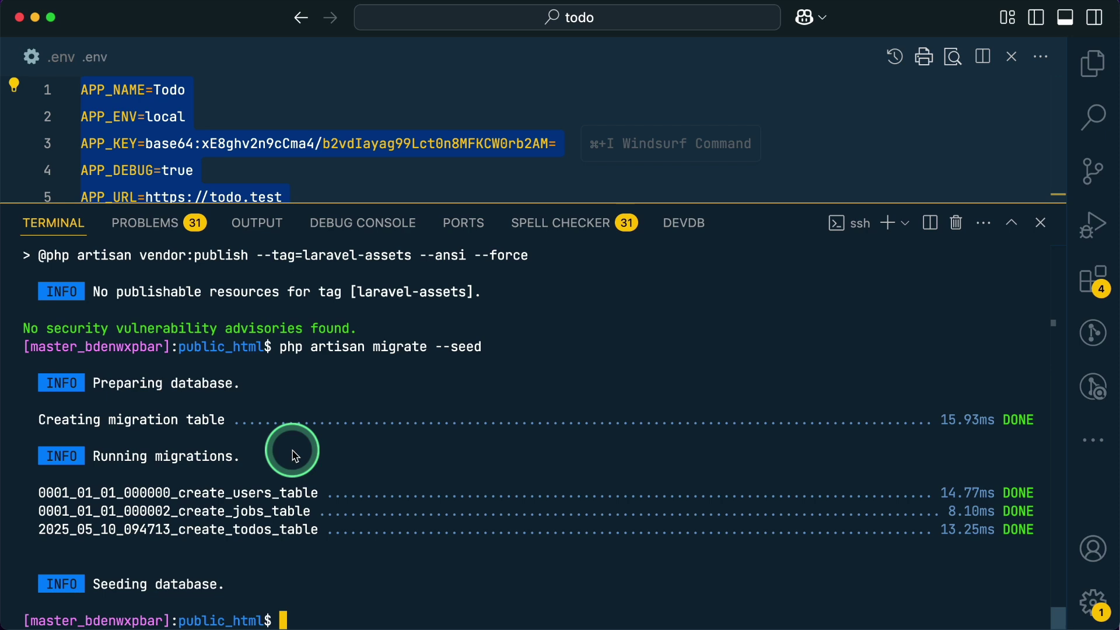
- Switch to the browser, reload the deployed Laravel site and open its login page
key("super+Tab")
left_click(19, 130)
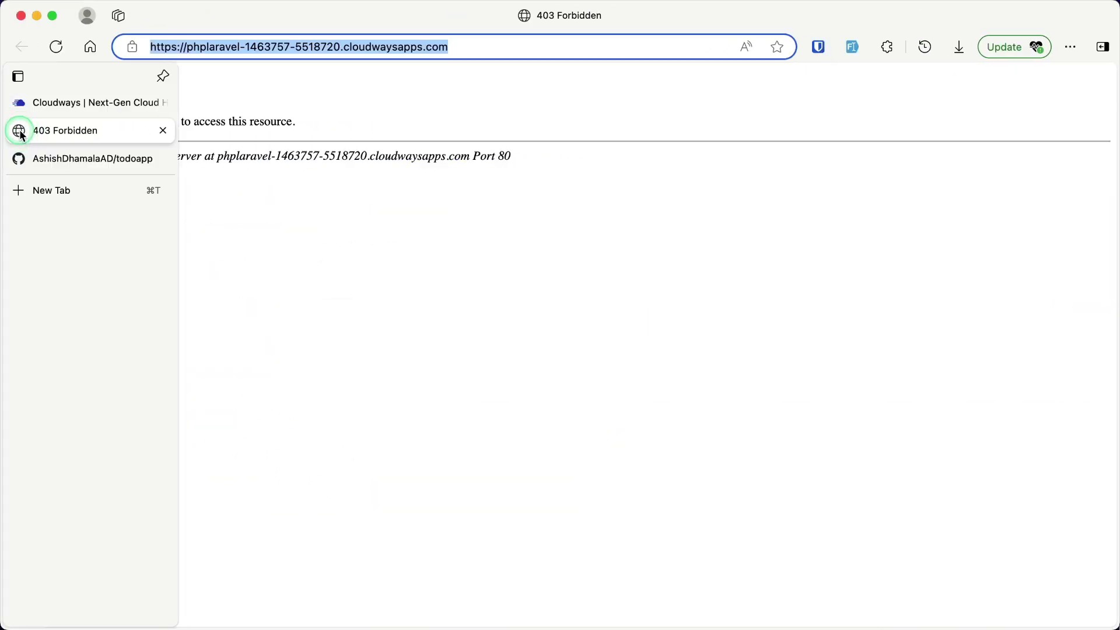
left_click(58, 48)
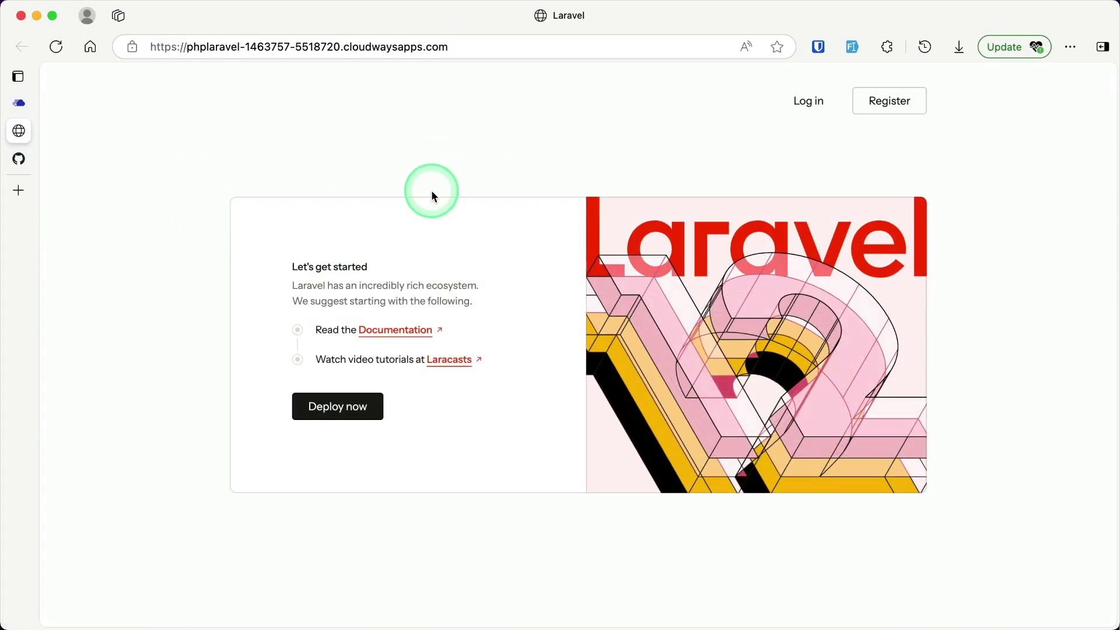
left_click(808, 100)
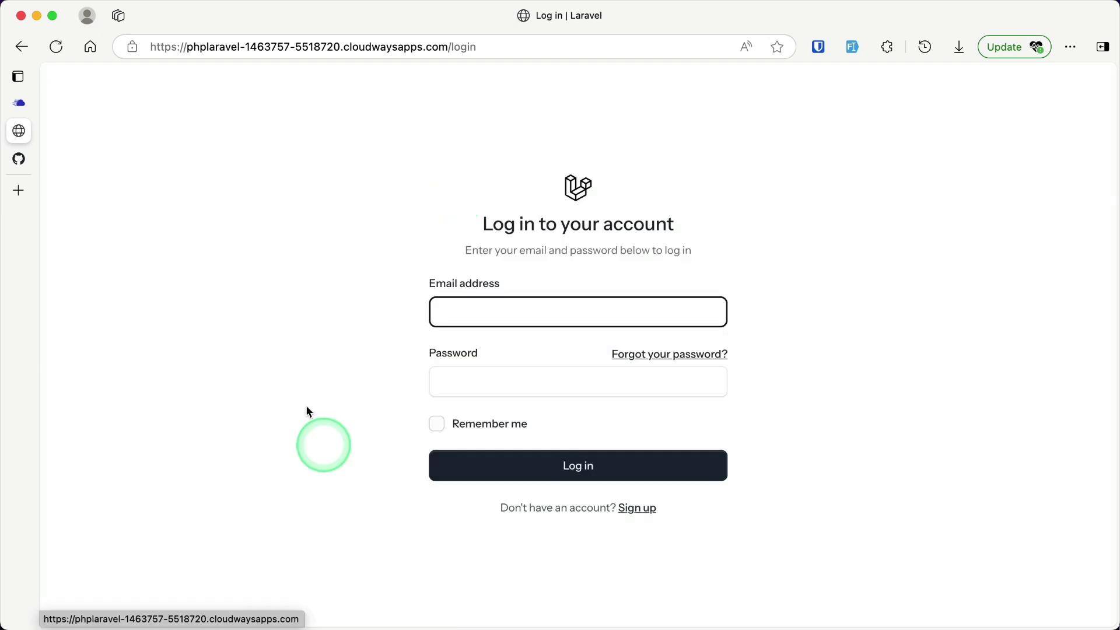
- Open DatabaseSeeder.php in the code editor and copy the email address of the first seeded user
key("ctrl+Right")
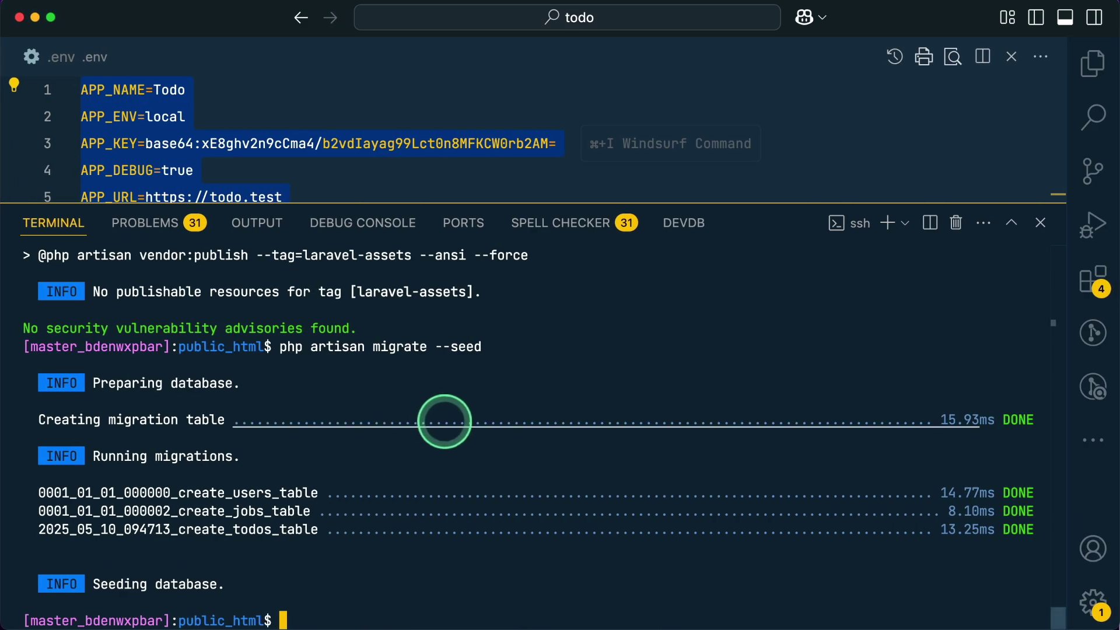
key("super+j")
key("super+p")
type("dataseeder")
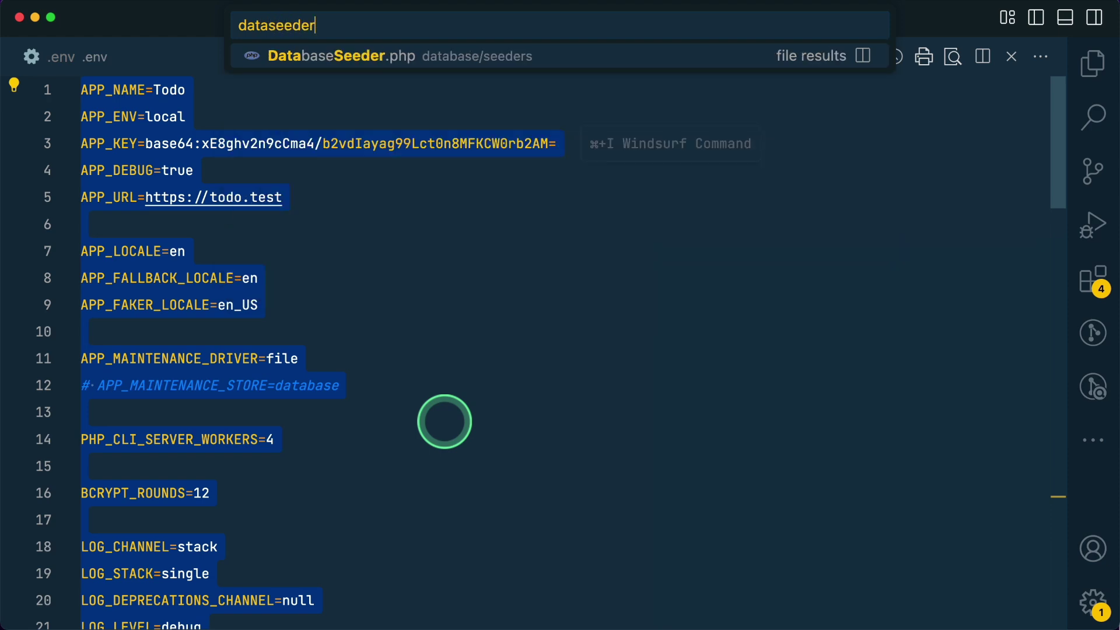
key("Return")
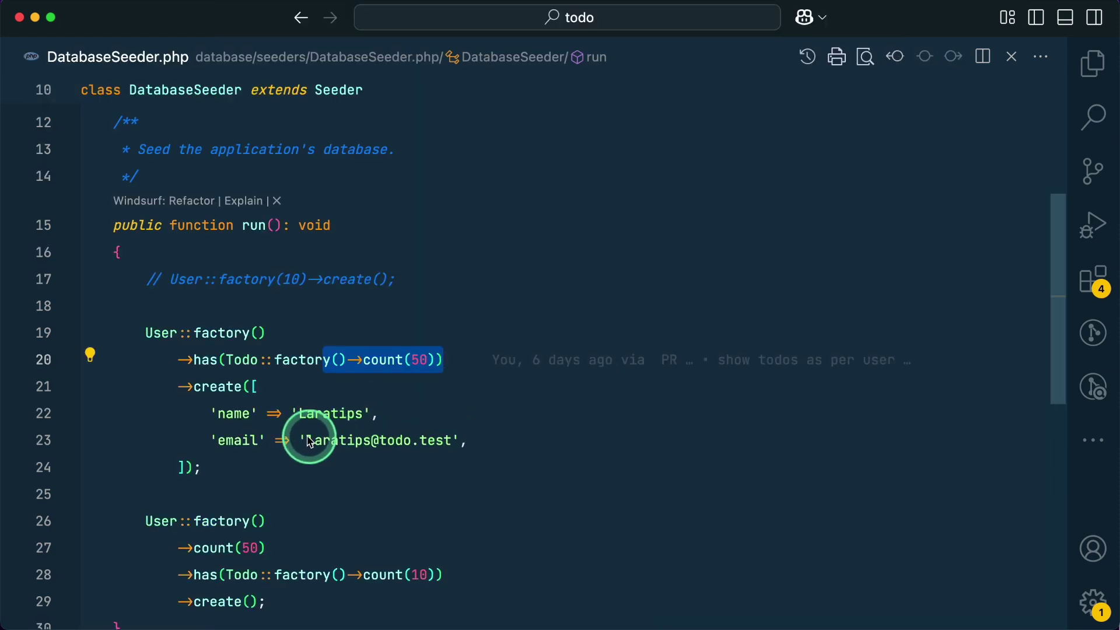
left_click_drag(308, 441, 447, 445)
key("super+c")
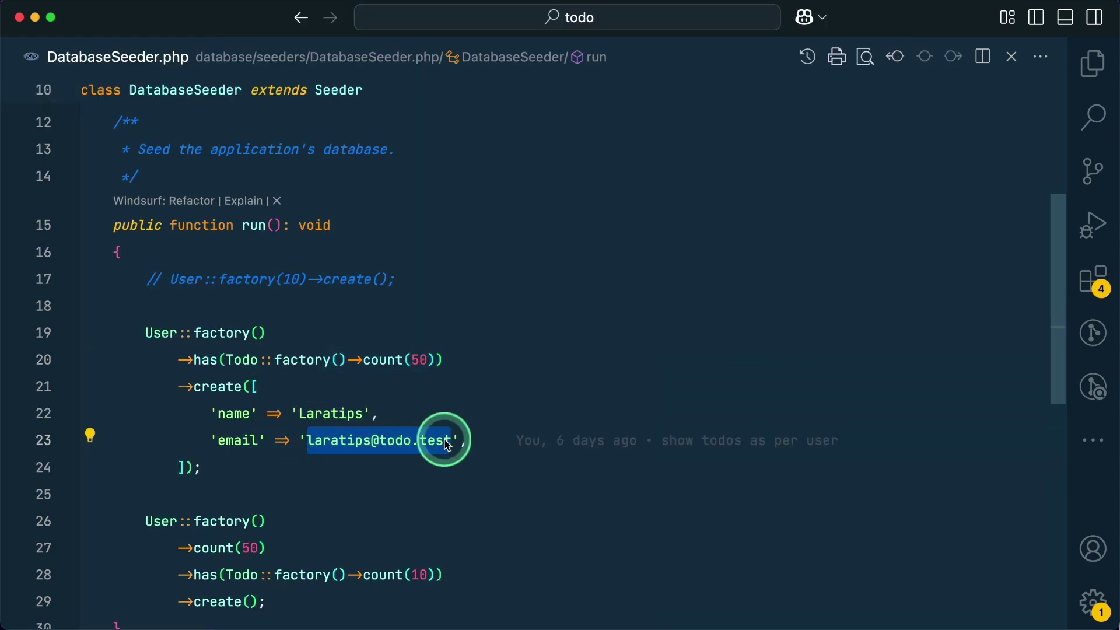
- Log in to the deployed site with the copied email and the account password, with Remember me enabled
key("super+Tab")
key("super+v")
left_click(448, 378)
type("password")
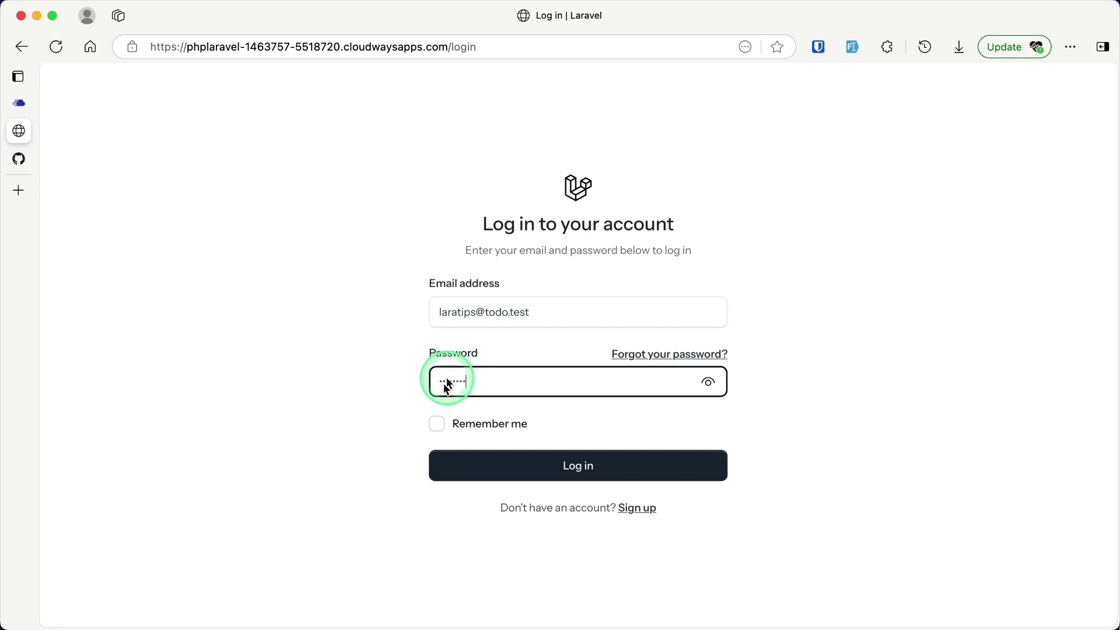
left_click(436, 424)
left_click(575, 470)
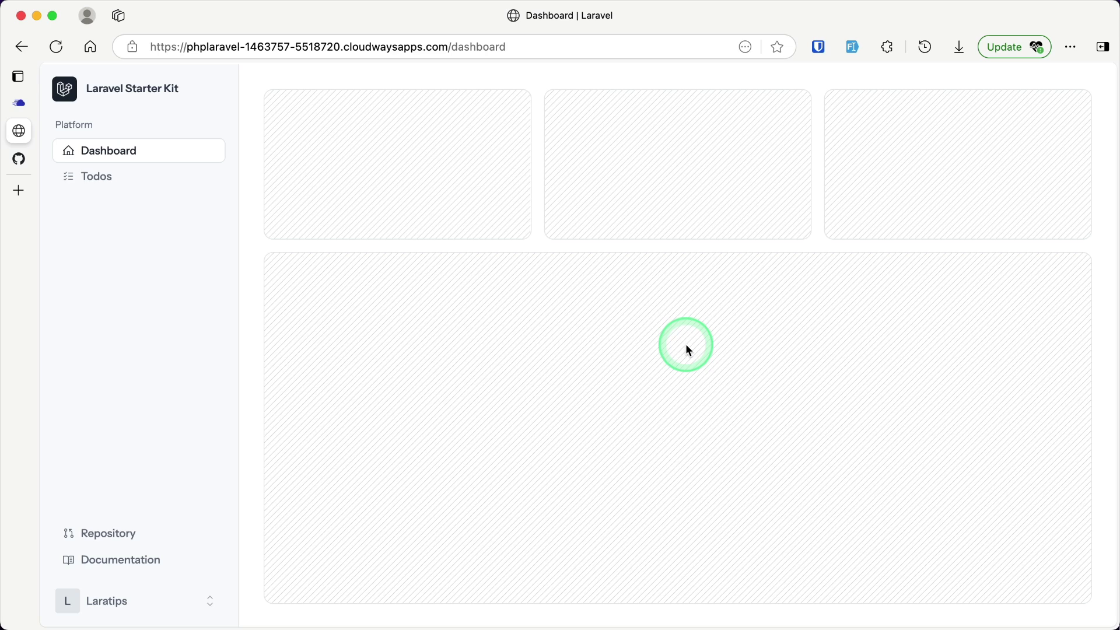
- Create a todo titled "Itaque sit aut delec" with description "Ut voluptas et quas", due 13/03/1990 10:53 PM and reminder 14/09/1974 11:49 AM
left_click(104, 185)
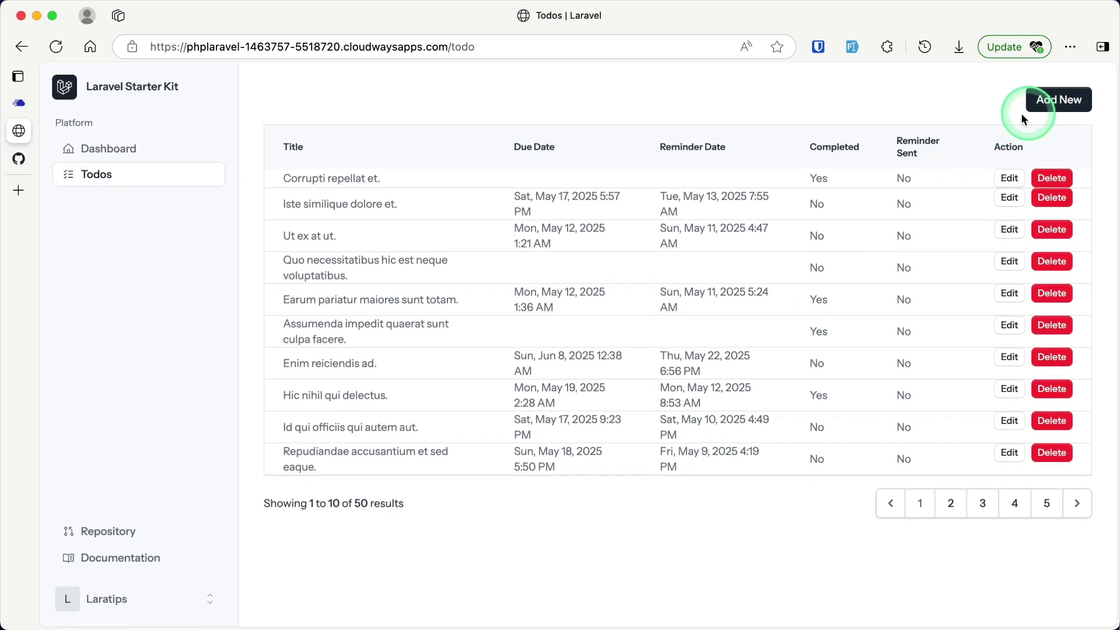
key("super+equal")
left_click(1047, 108)
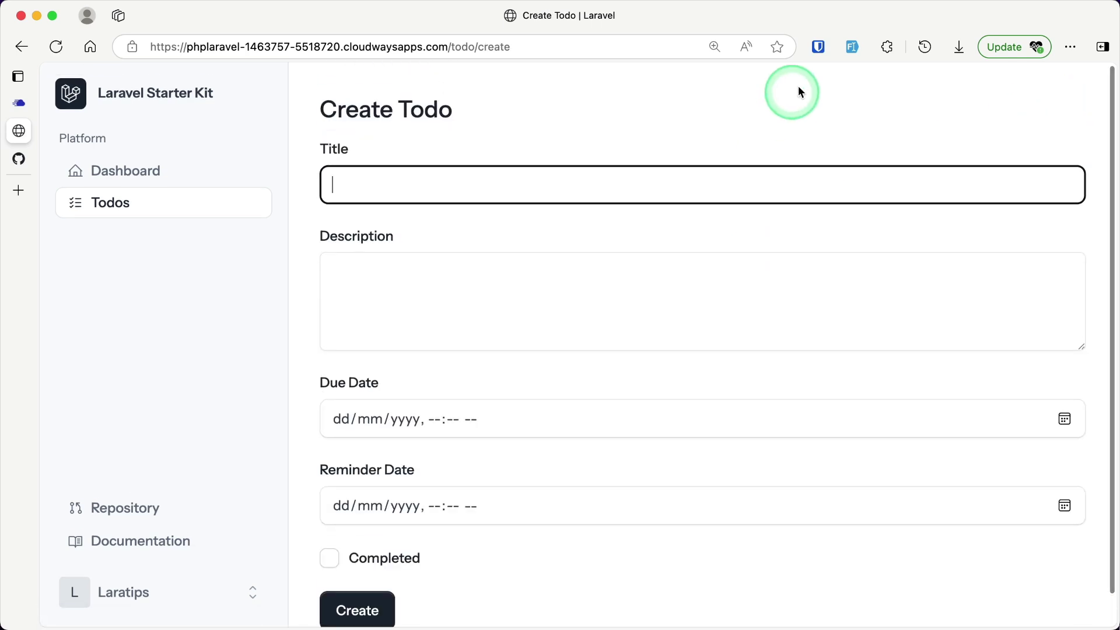
left_click(854, 40)
scroll(362, 577, "down", 1)
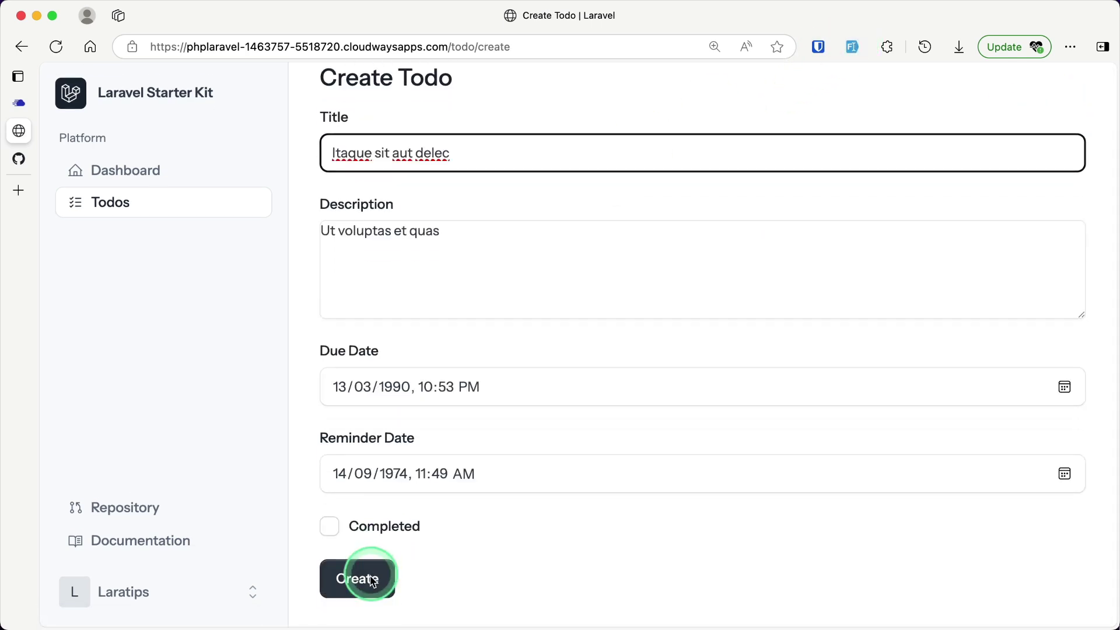
left_click(365, 572)
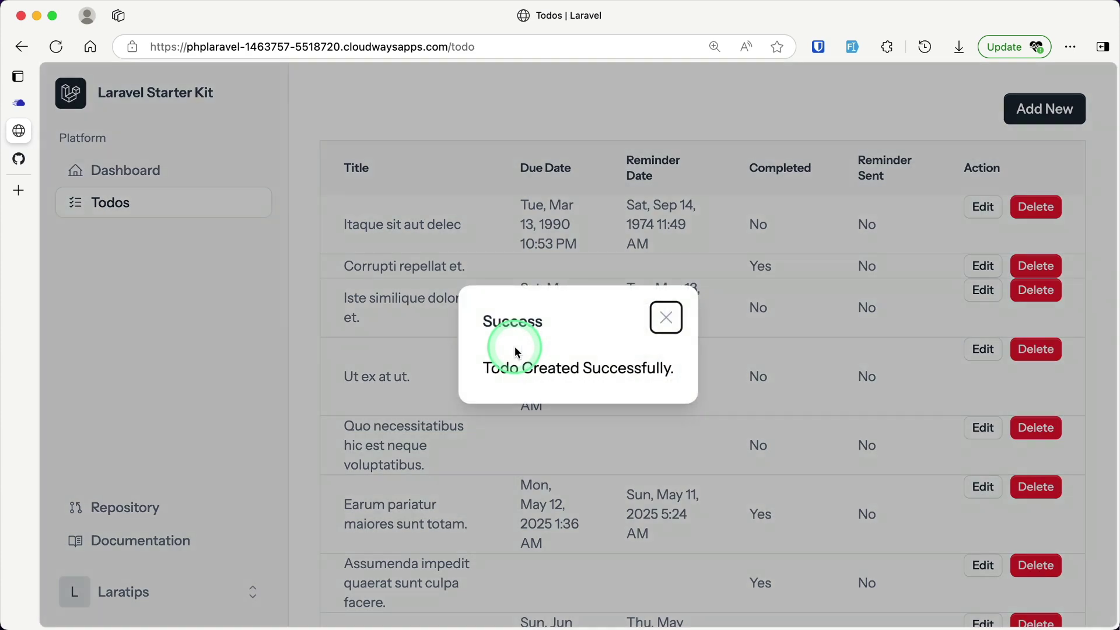
left_click(658, 315)
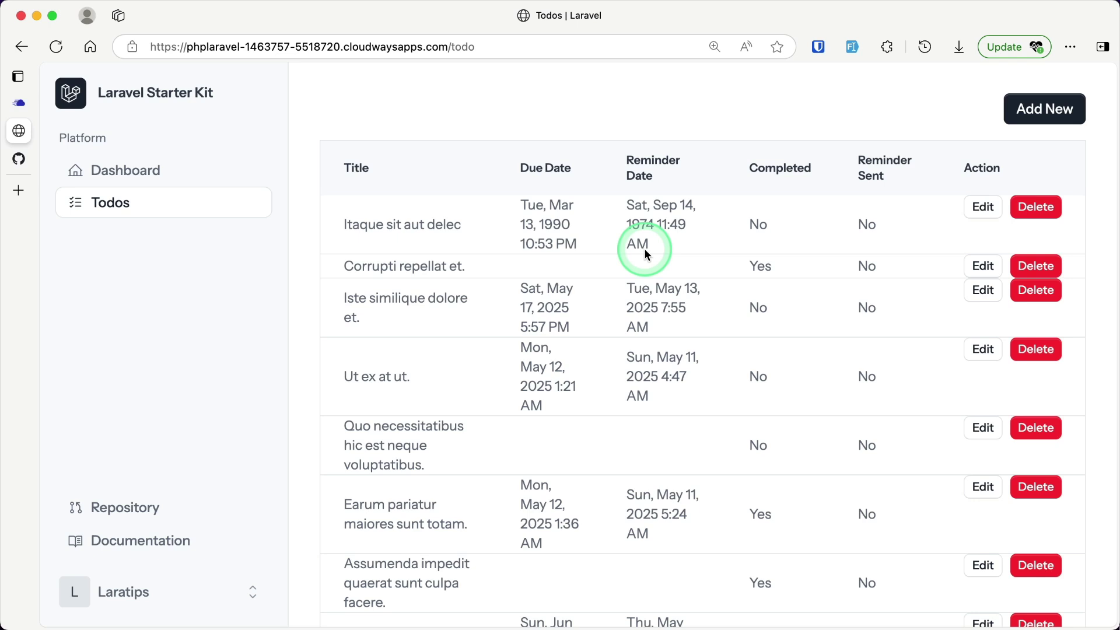
- Run npm run build for the local todo project in a new terminal session in the code editor
key("ctrl+Right")
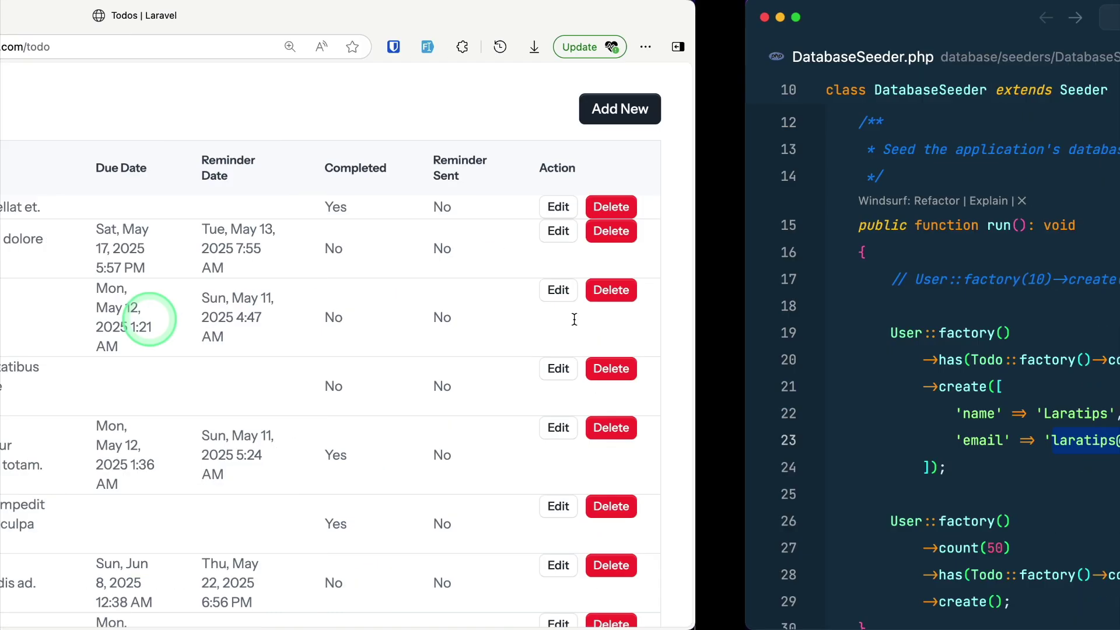
key("ctrl+grave")
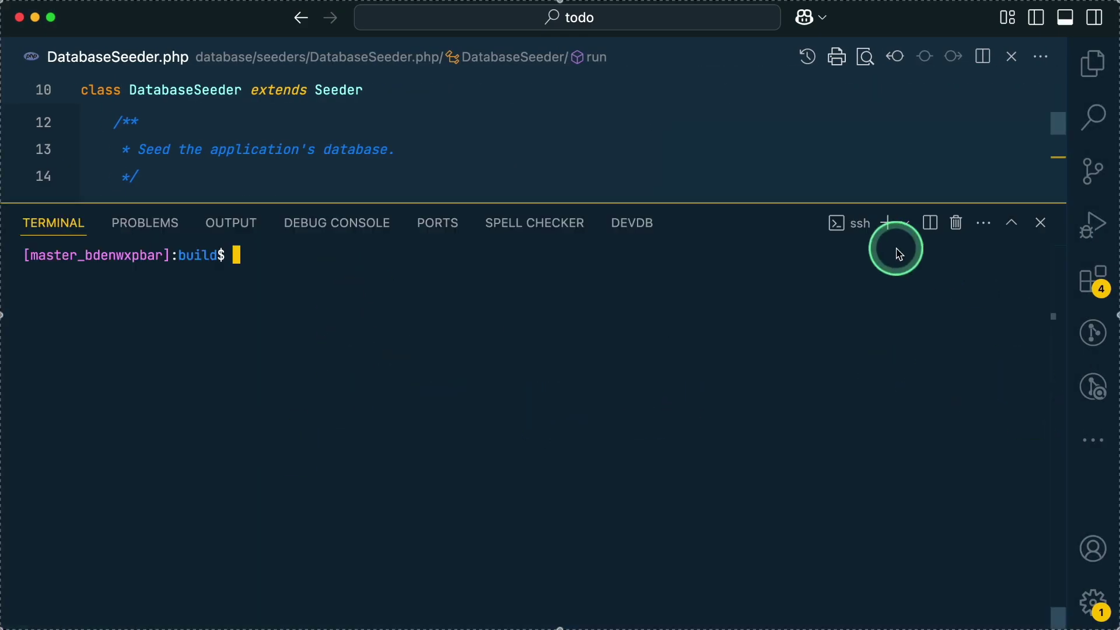
left_click(888, 222)
type("npm run build")
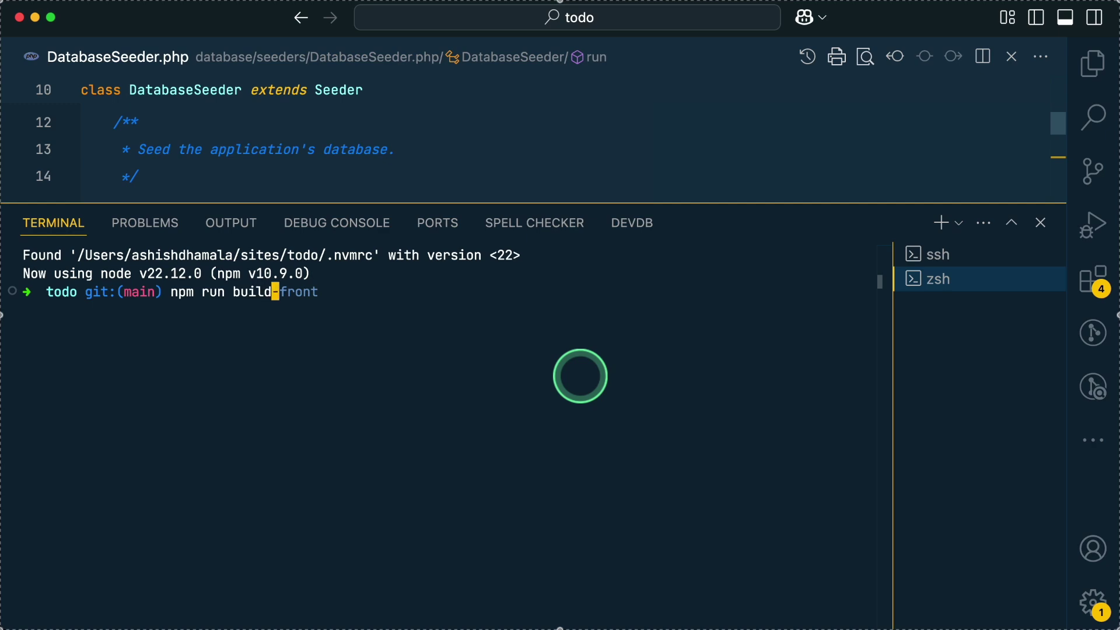
key("Return")
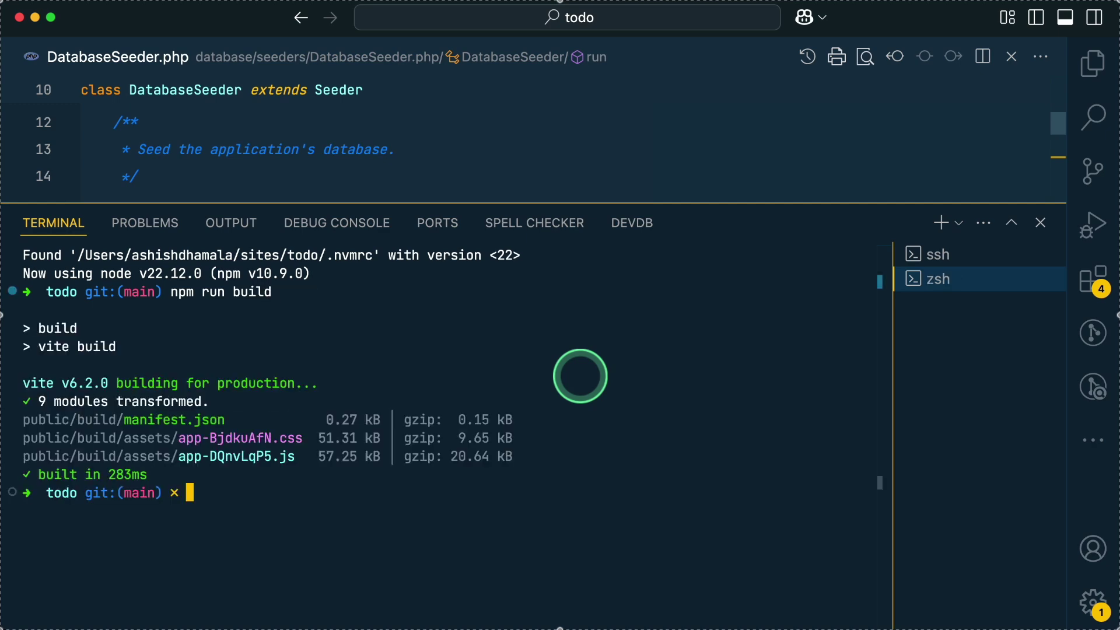
- Open the root .gitignore and compare it with its previous revision, examining the /public/build entry
key("ctrl+grave")
key("super+p")
type(".e")
key("BackSpace")
key("BackSpace")
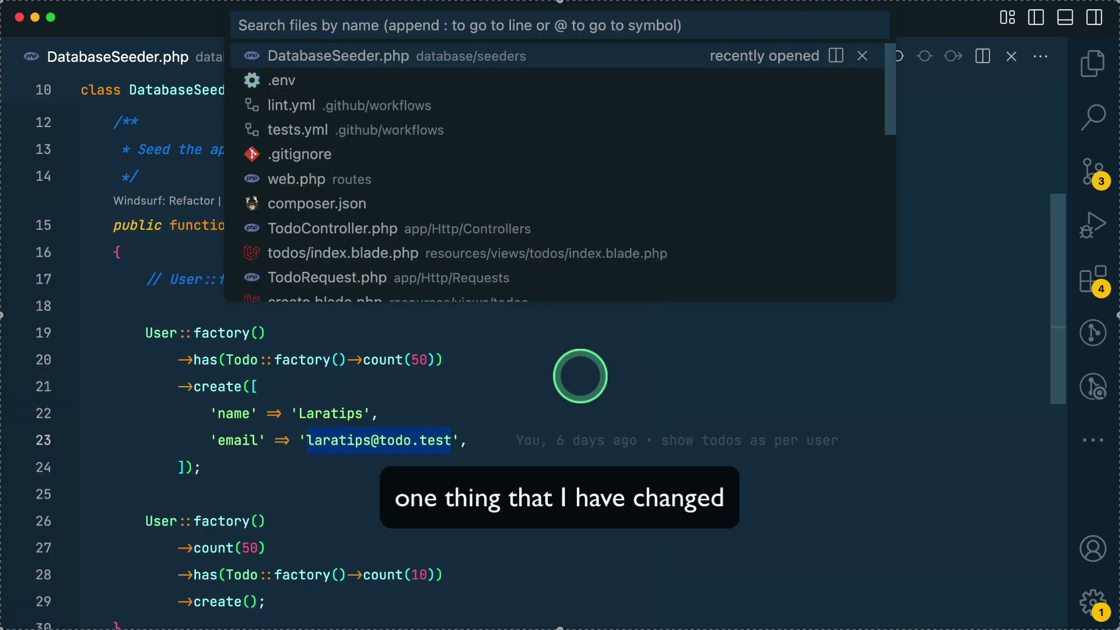
type(".gitignore")
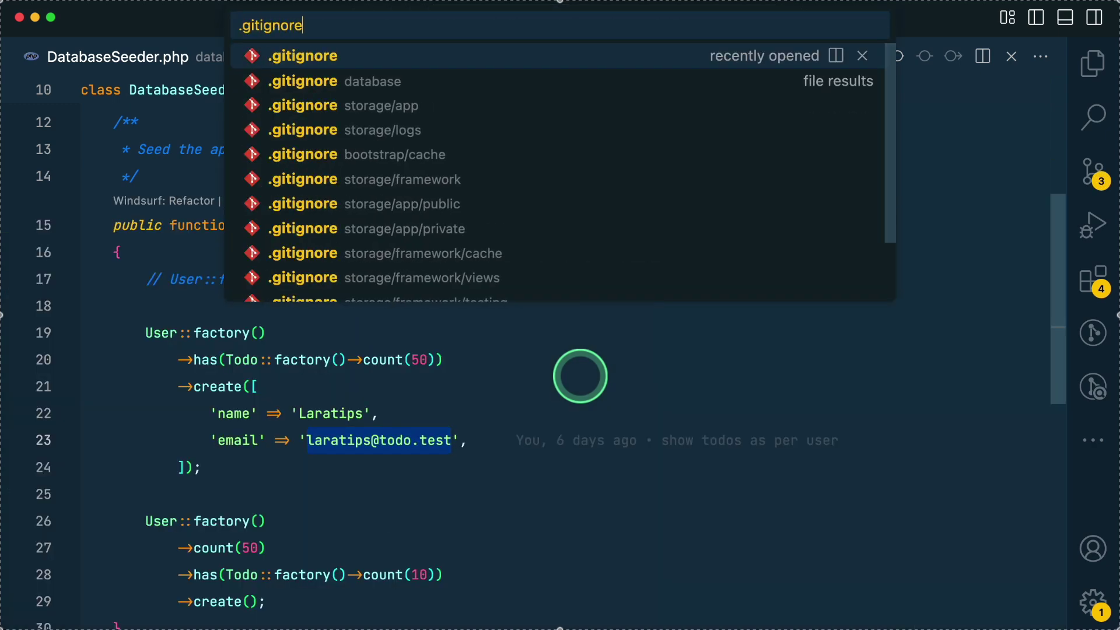
key("Return")
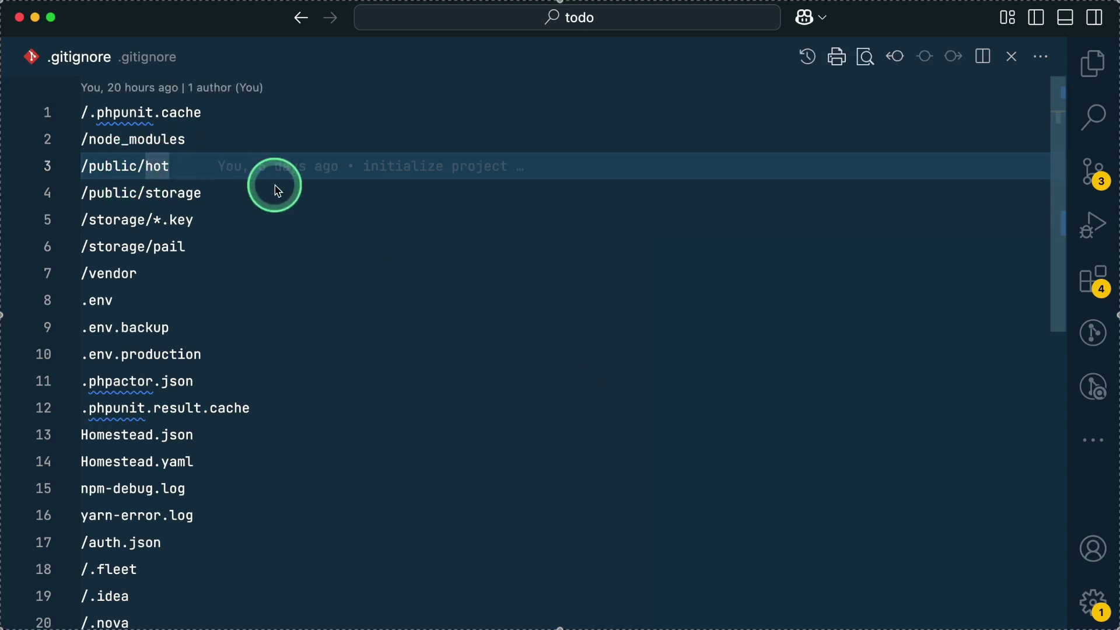
left_click(914, 69)
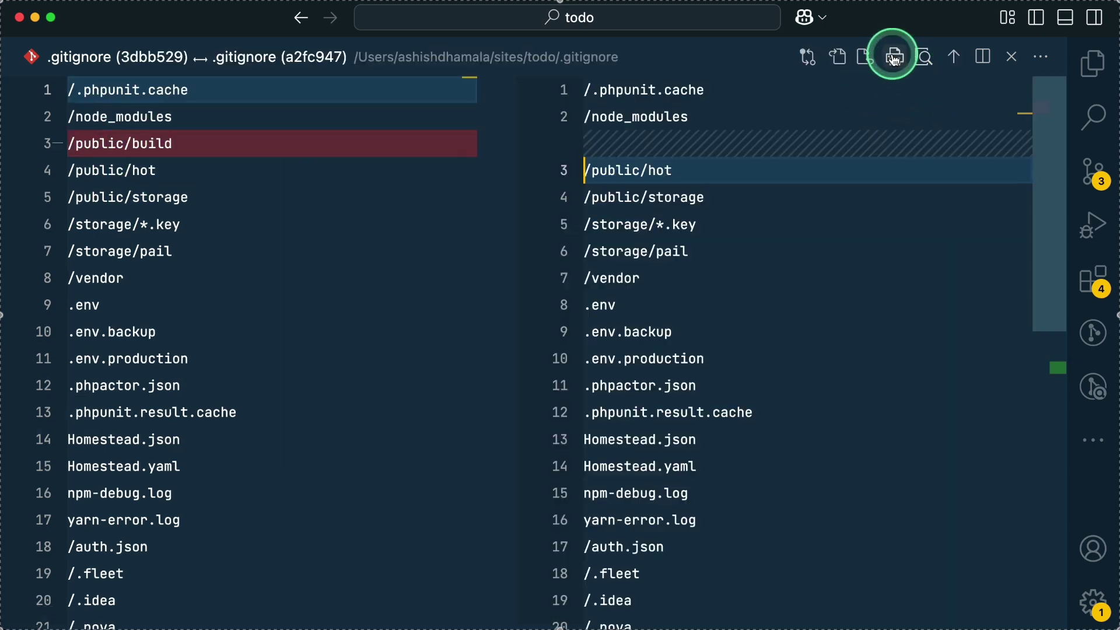
left_click_drag(175, 143, 3, 140)
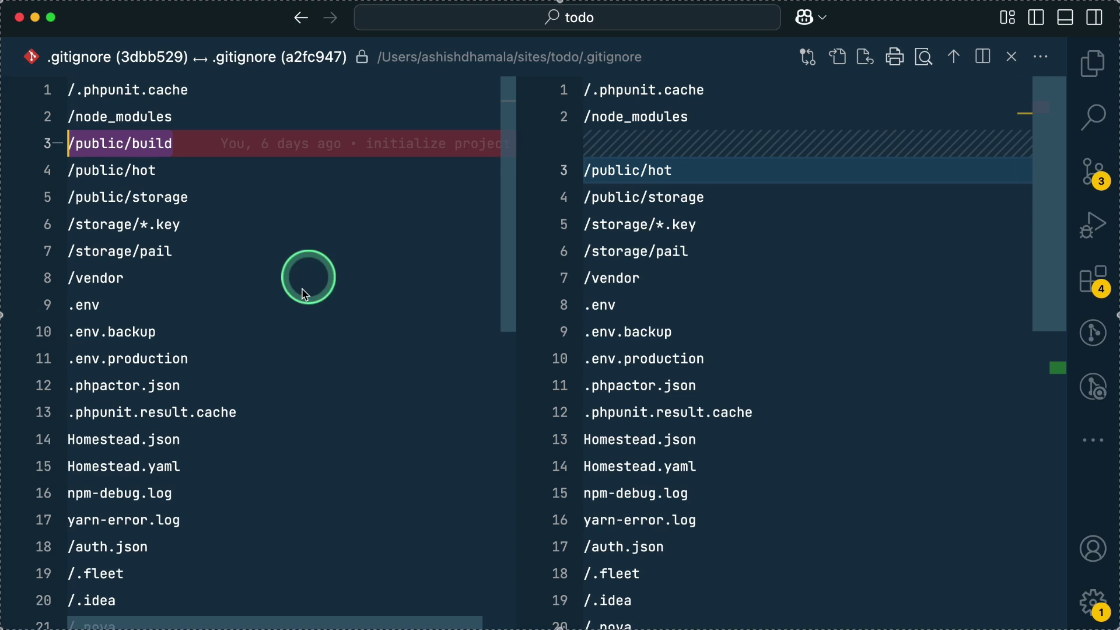
left_click(722, 200)
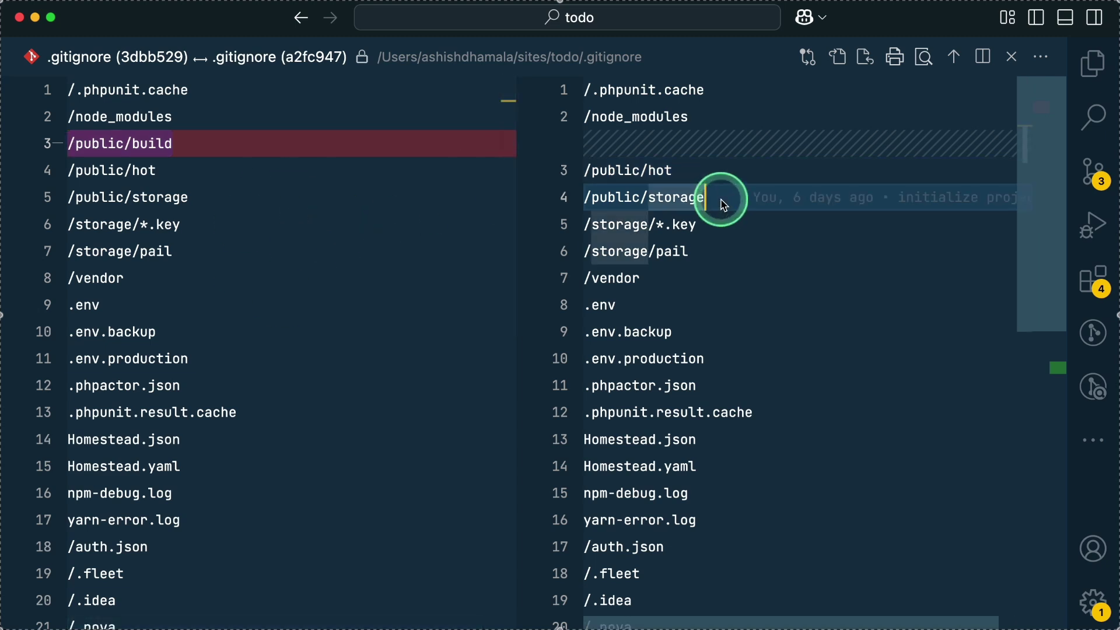
key("super+w")
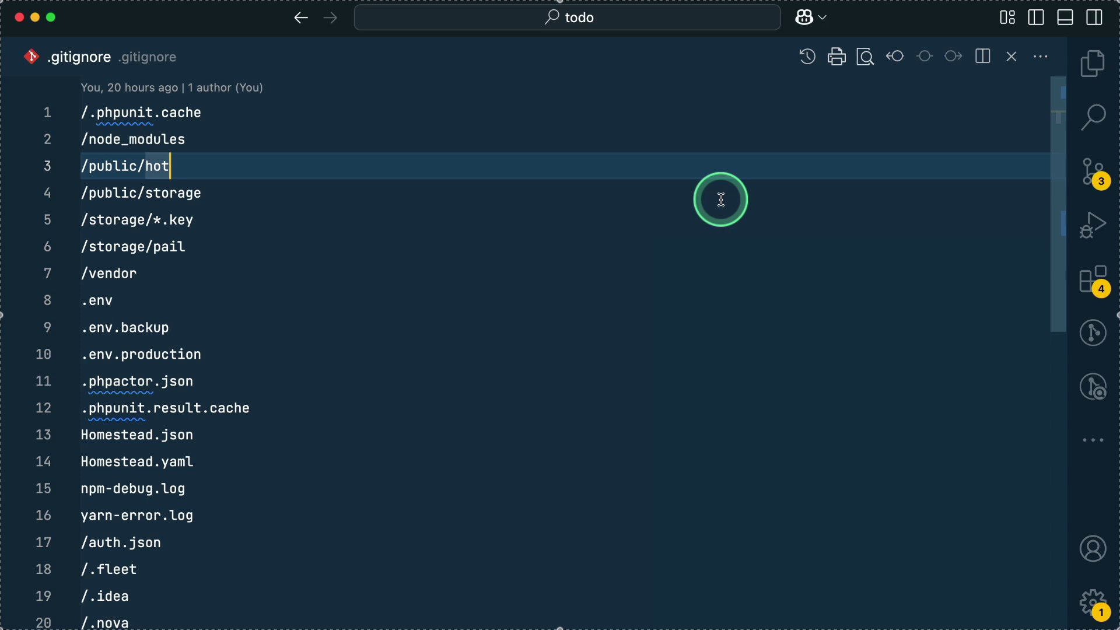
key("super+w")
- Stage all the changed build files and commit them to main with the message "run build"
key("ctrl+shift+g")
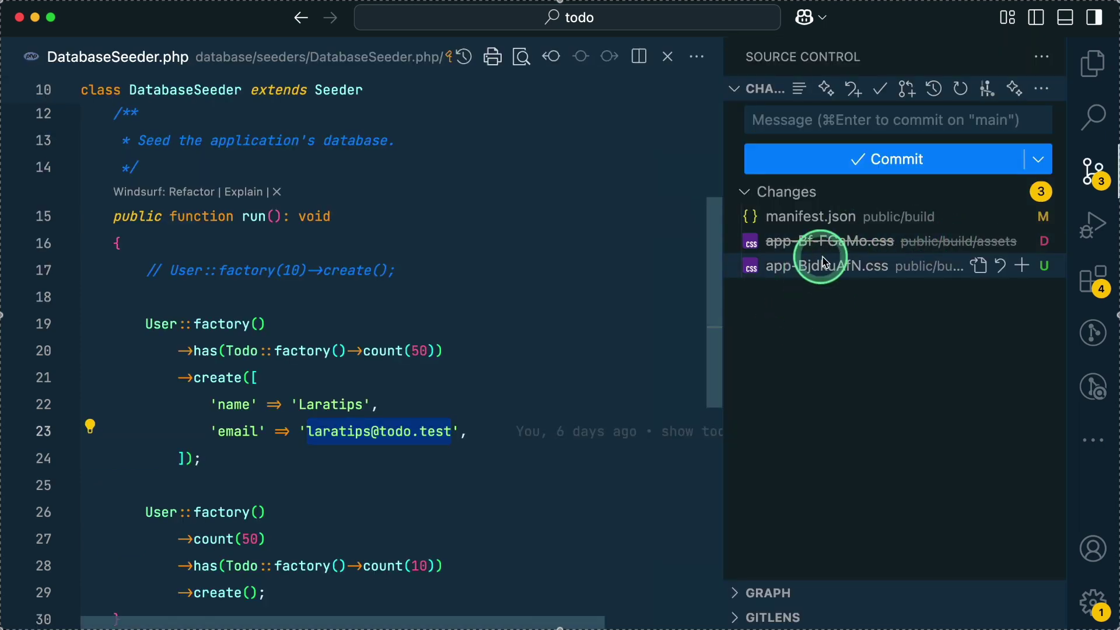
type("run build")
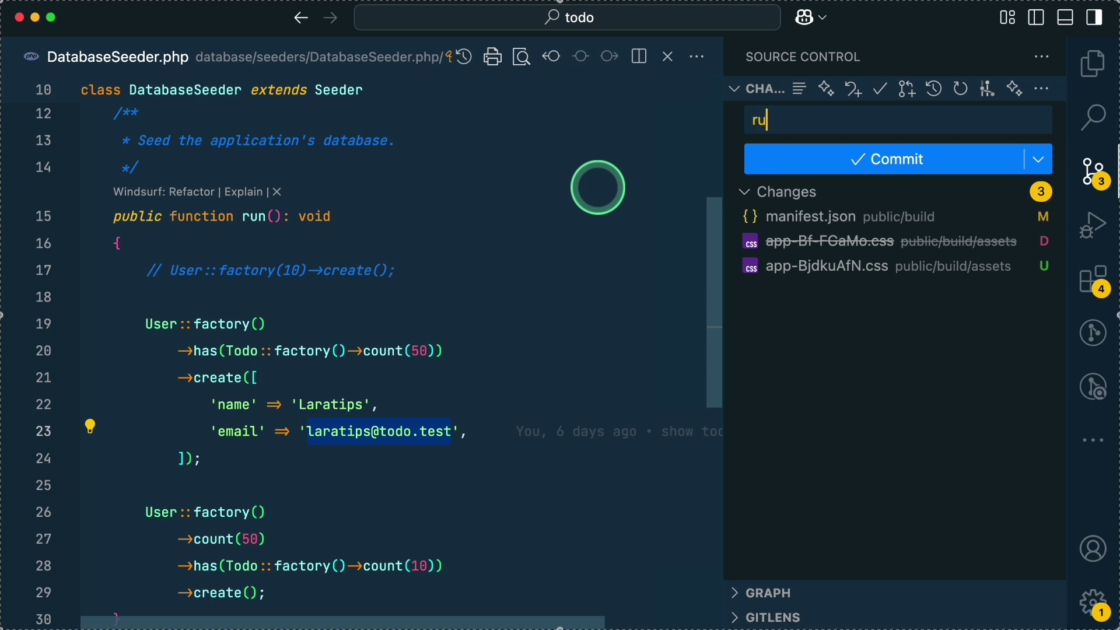
left_click(1026, 196)
left_click(930, 164)
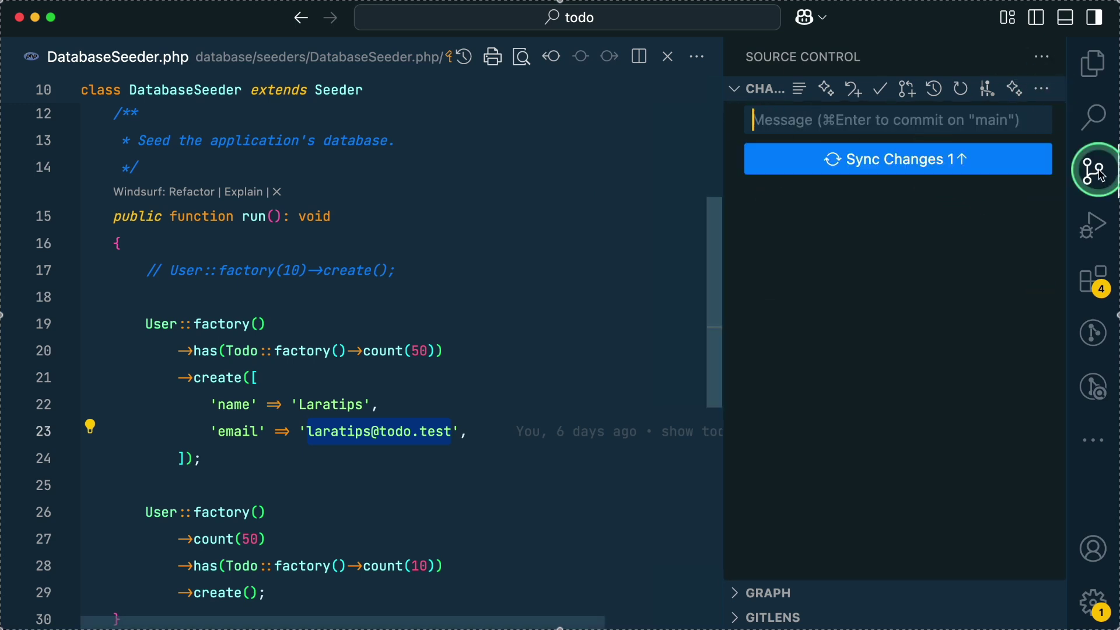
- Sync the committed build changes to the remote repository, close the source control view and switch to the browser
left_click(955, 159)
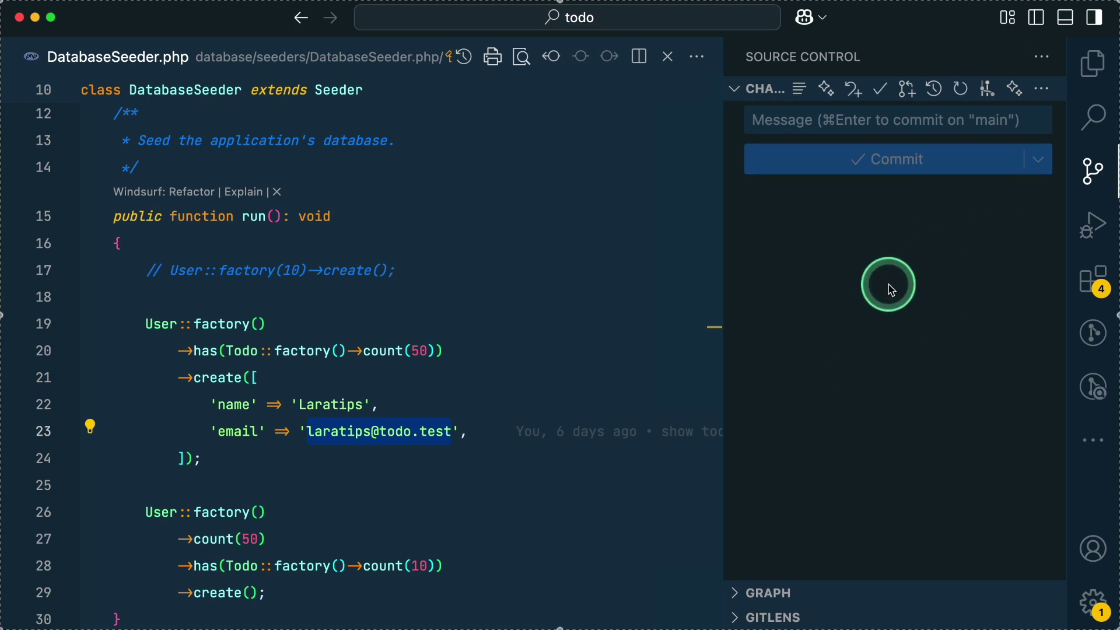
key("super+b")
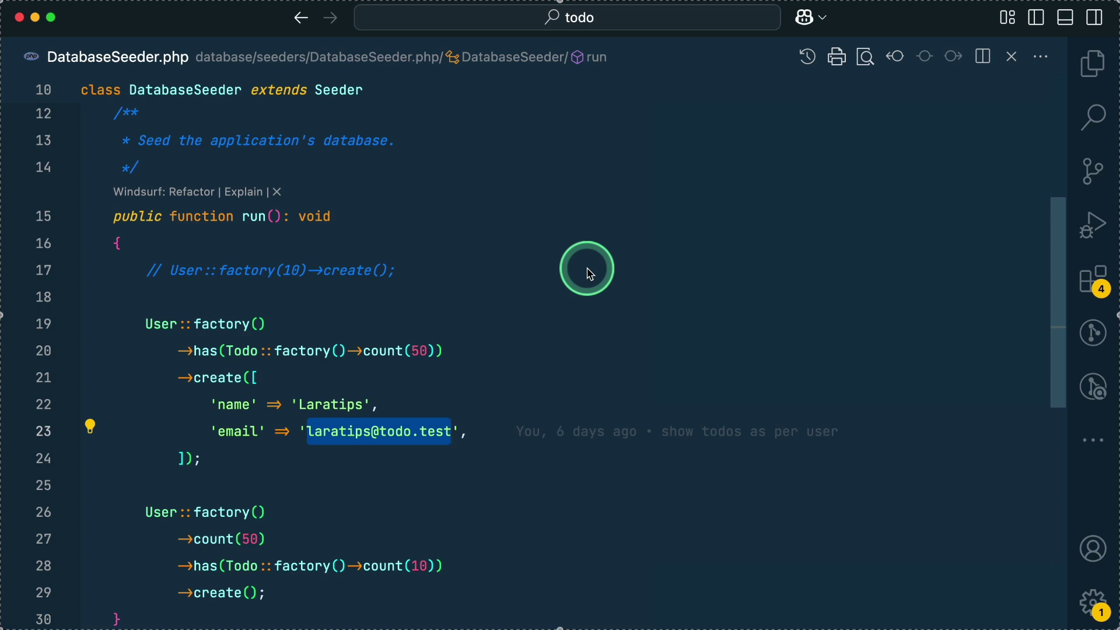
key("super+Tab")
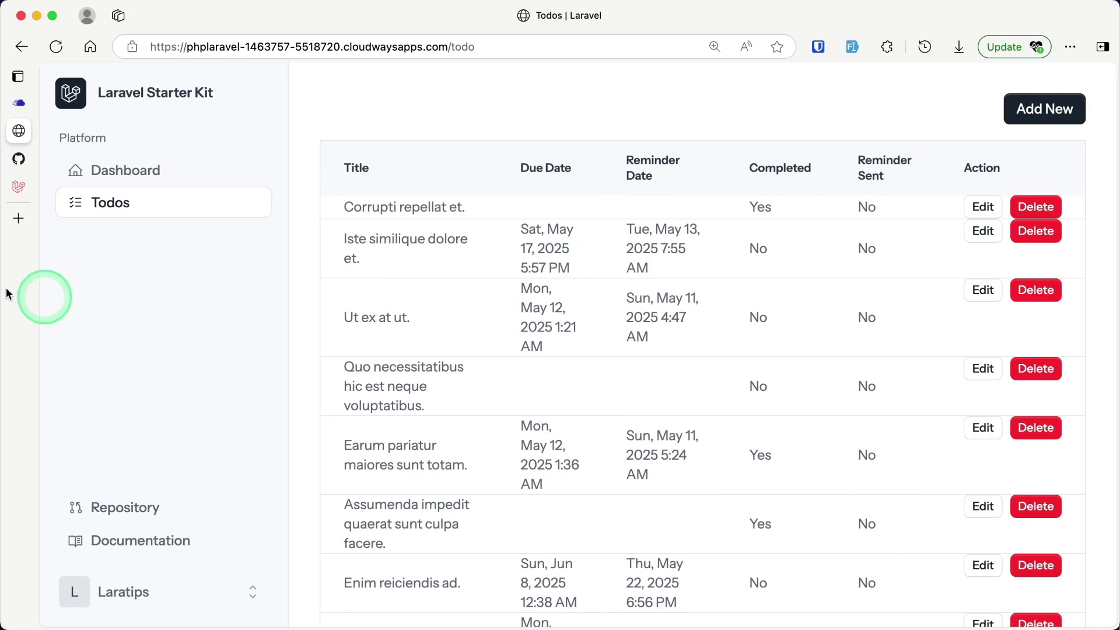
- Open the Todo application's Git deployment page in Cloudways and pull the main branch into public_html/
mouse_move(24, 184)
left_click(31, 109)
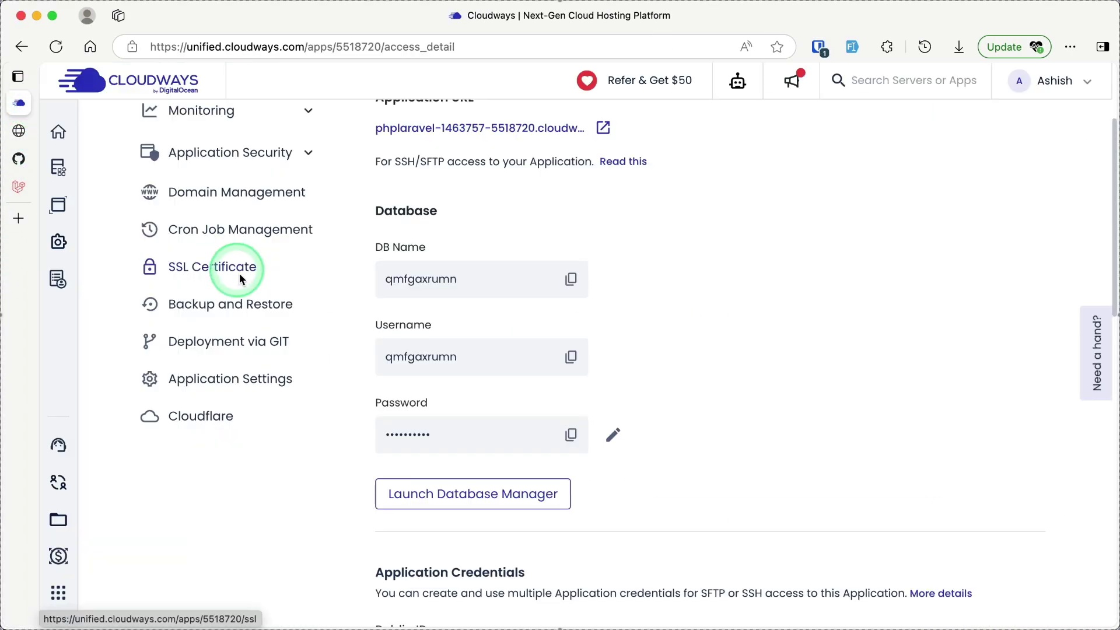
left_click(233, 343)
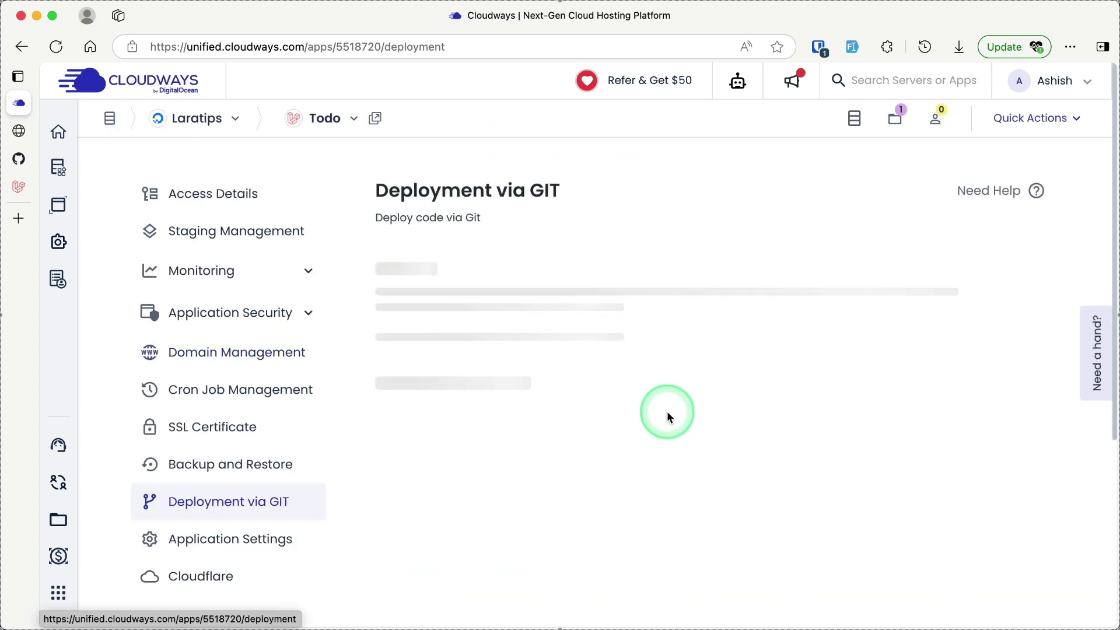
scroll(666, 411, "down", 6)
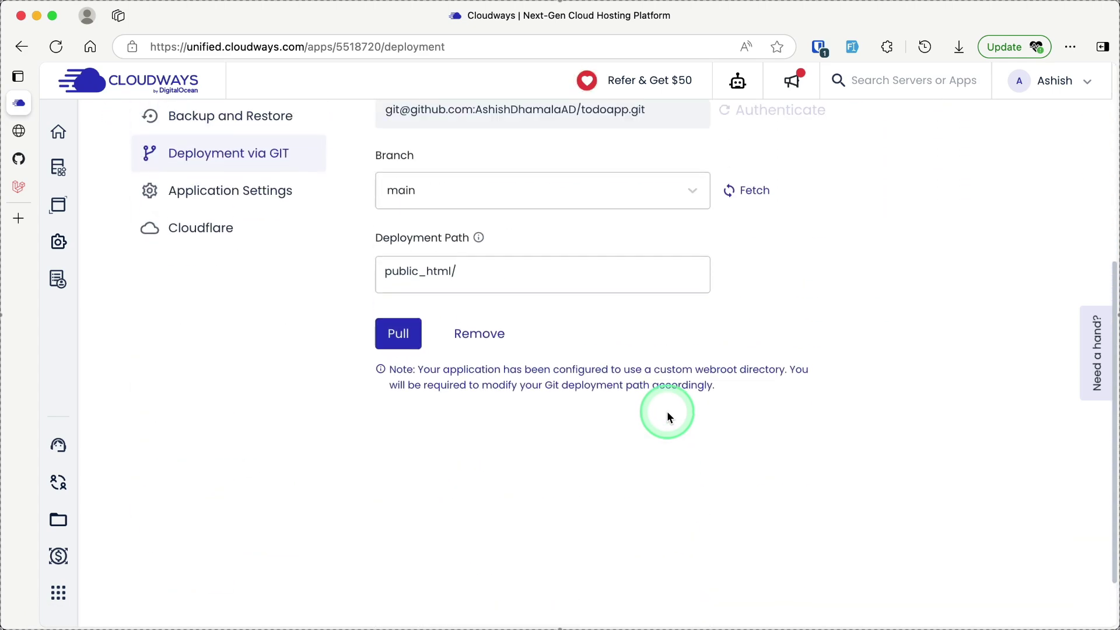
left_click(400, 335)
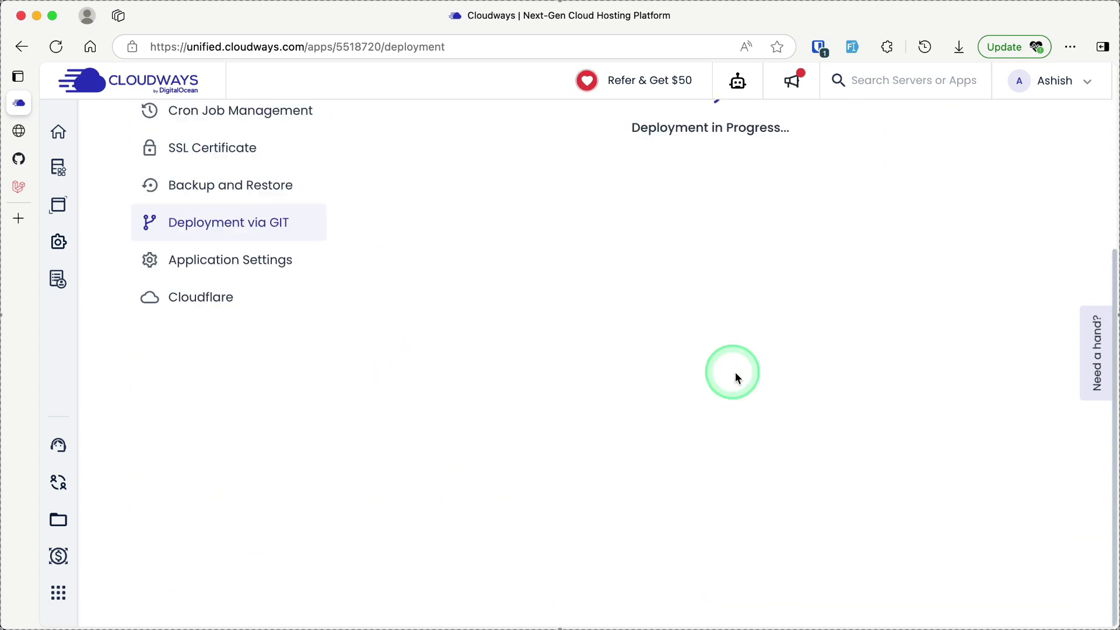
scroll(749, 378, "up", 4)
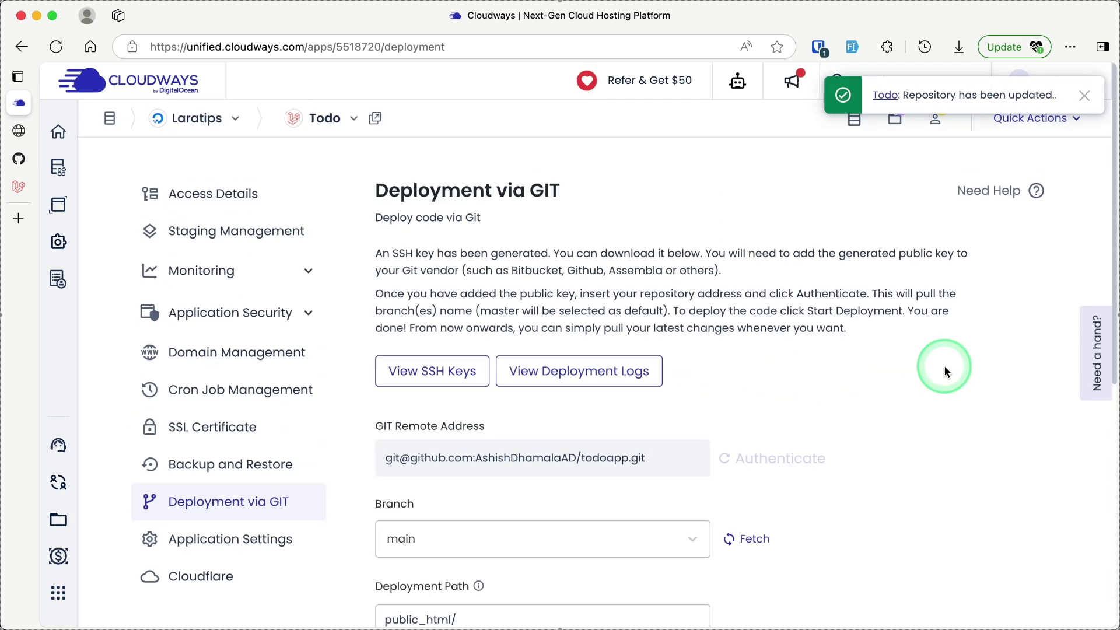
scroll(946, 371, "down", 5)
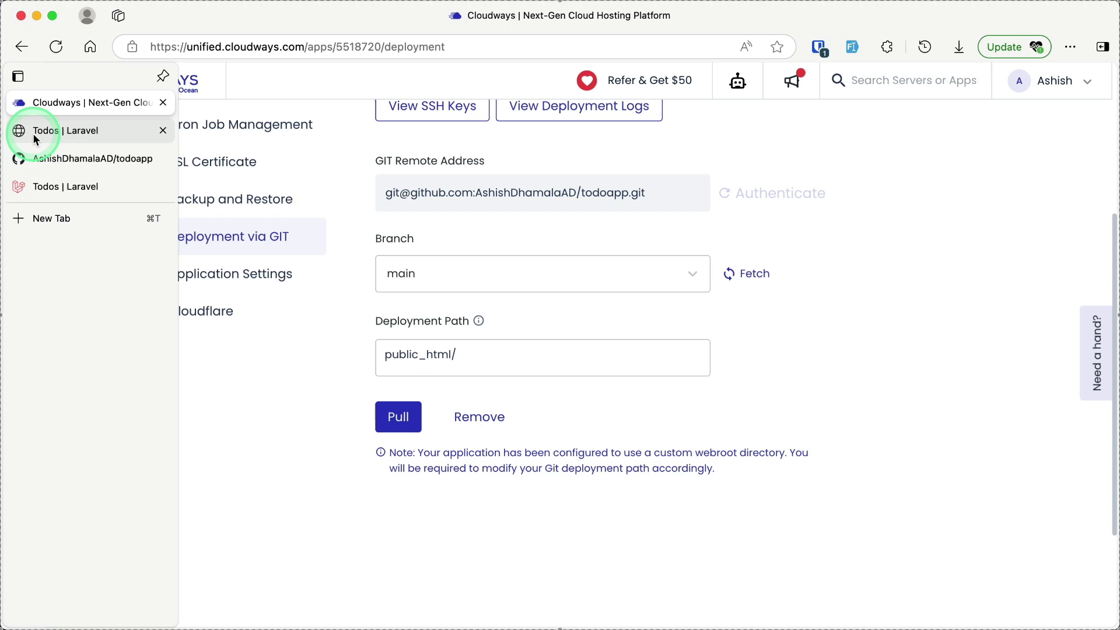
- Reload the deployed Todos page, reset the browser zoom to default and examine the list's styling down to the pagination
left_click(34, 133)
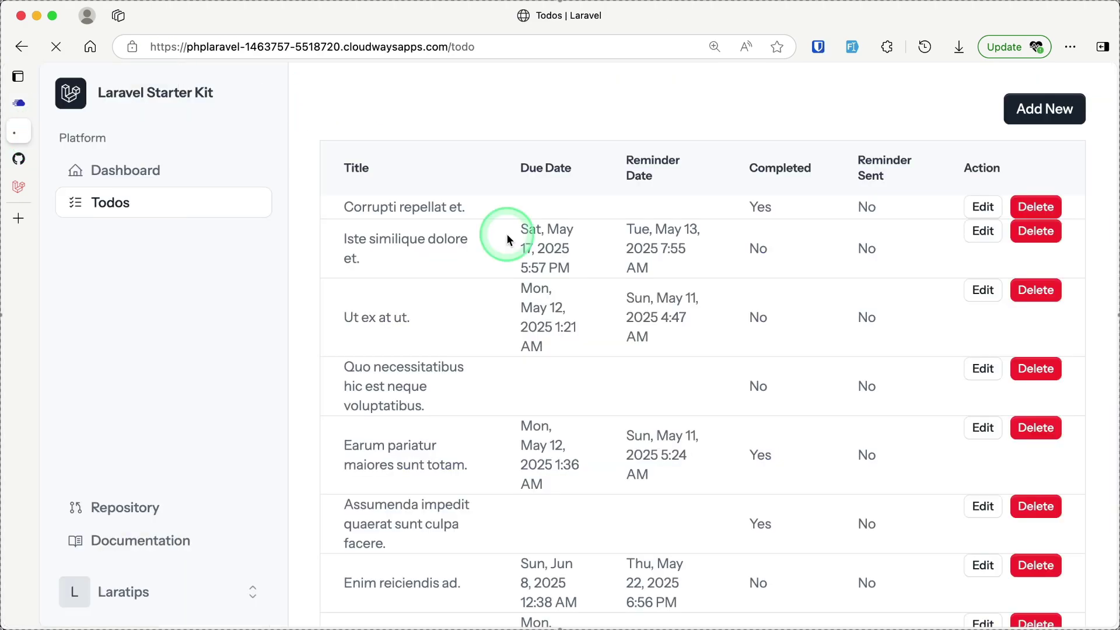
scroll(665, 348, "down", 7)
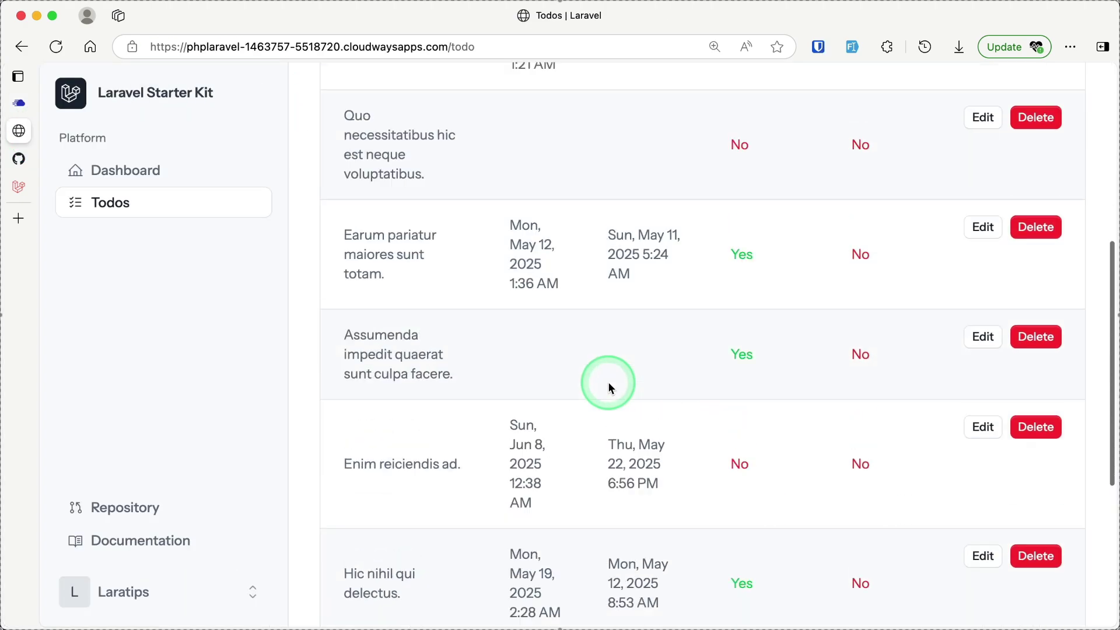
scroll(608, 383, "up", 7)
key("super+0")
scroll(825, 338, "down", 5)
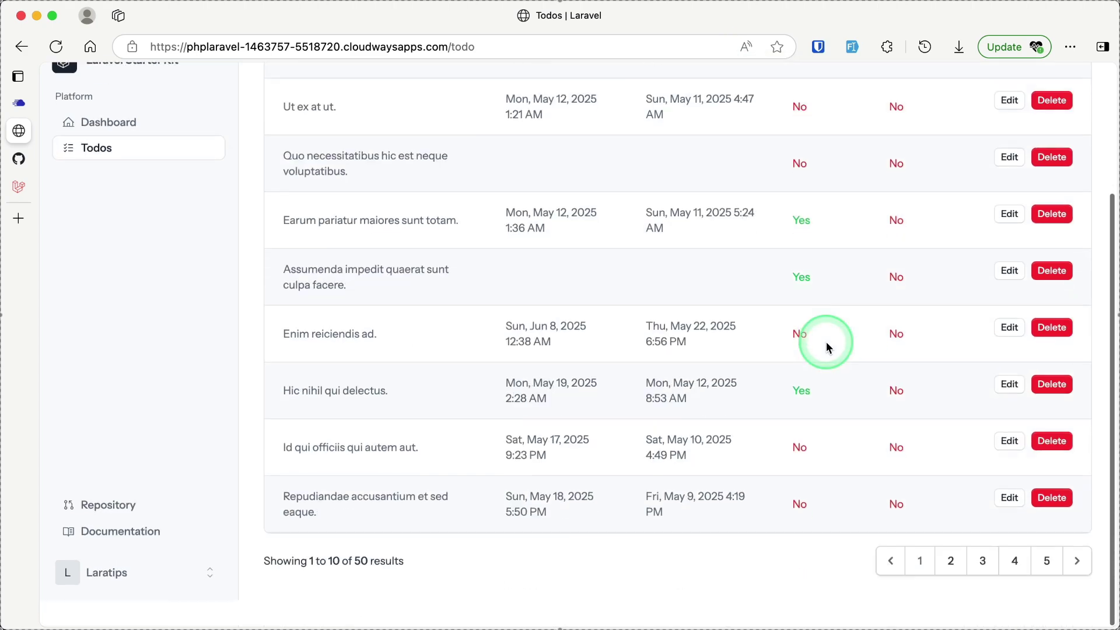
scroll(825, 339, "up", 5)
- Open the "Corrupti repellat et." todo for editing, submit the update with its existing values and dismiss the success message
left_click(1010, 190)
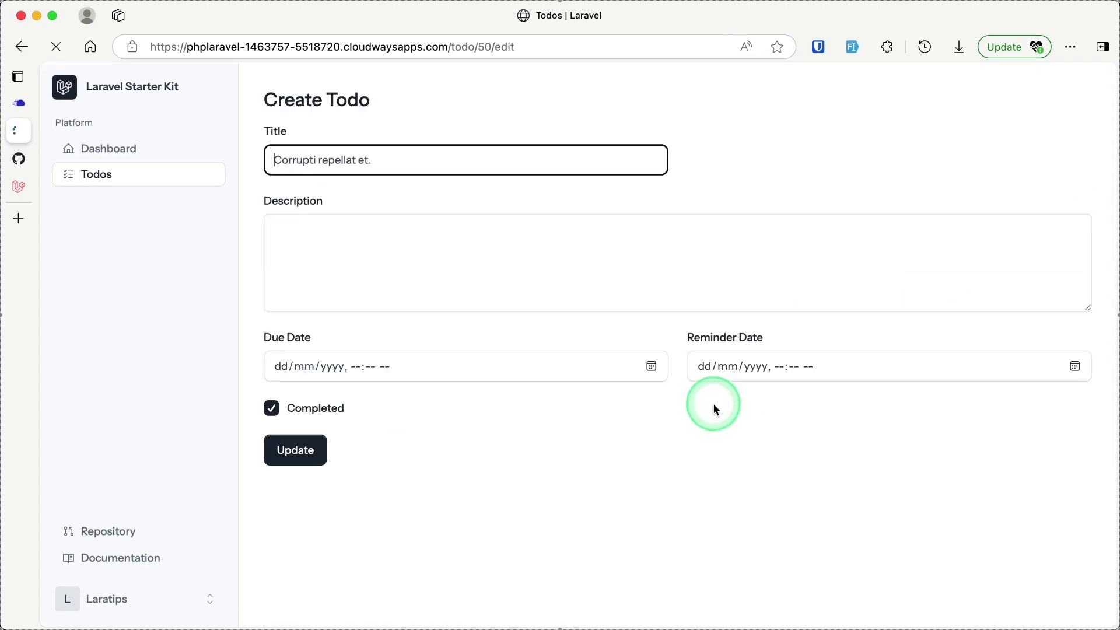
left_click(328, 461)
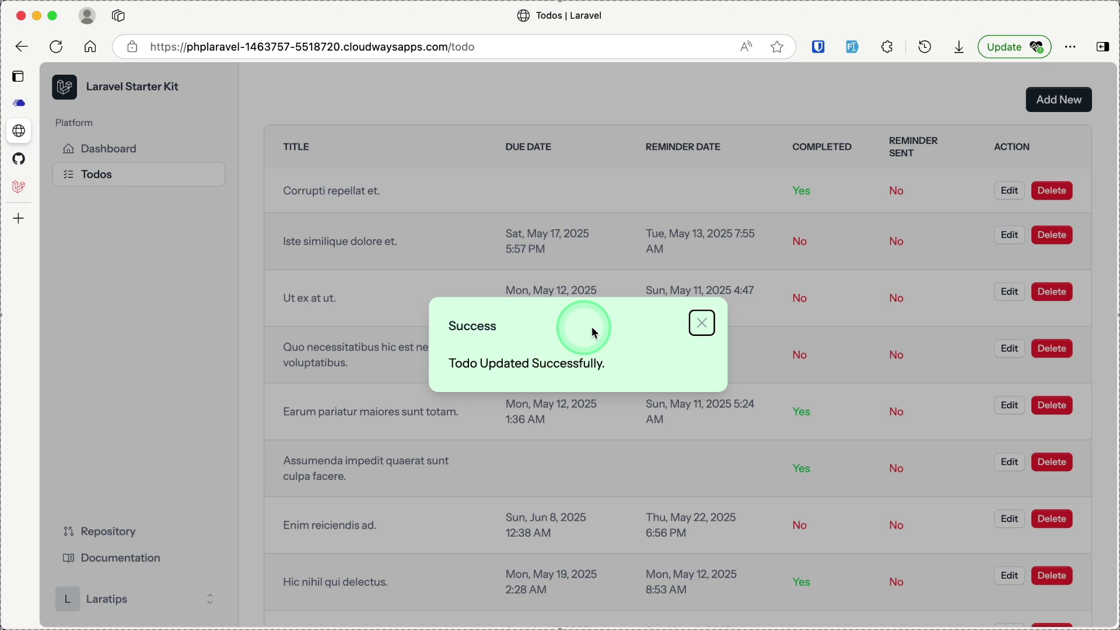
left_click(702, 323)
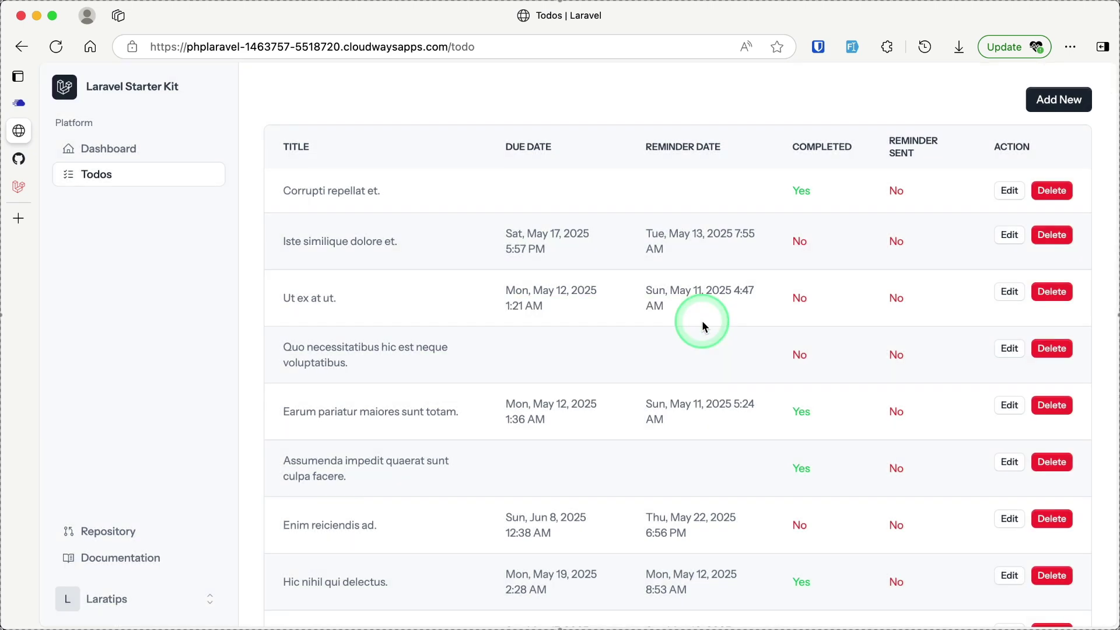